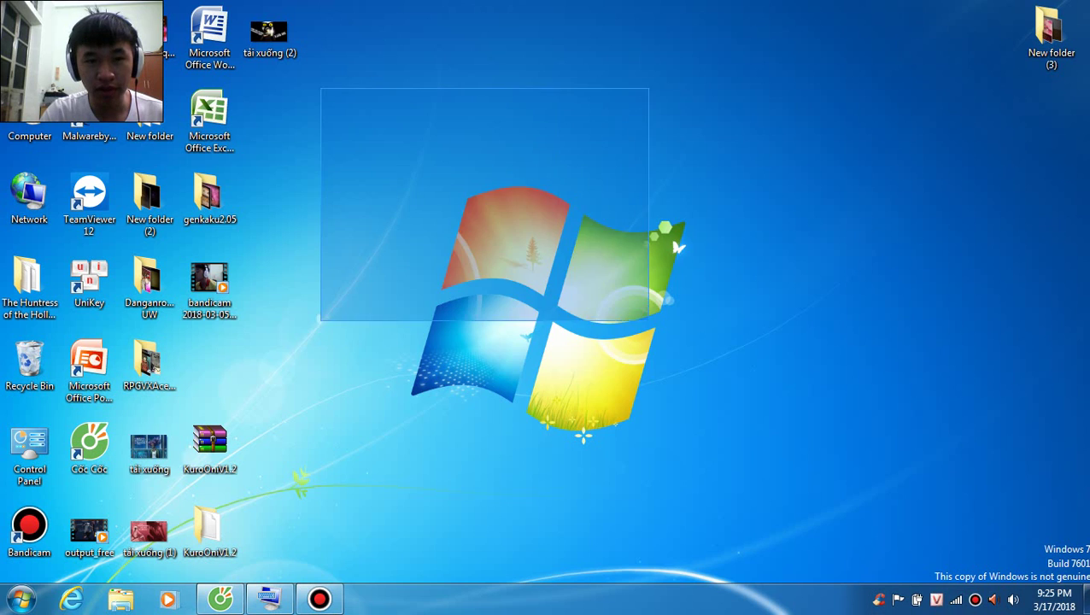
drag(350, 114, 774, 499)
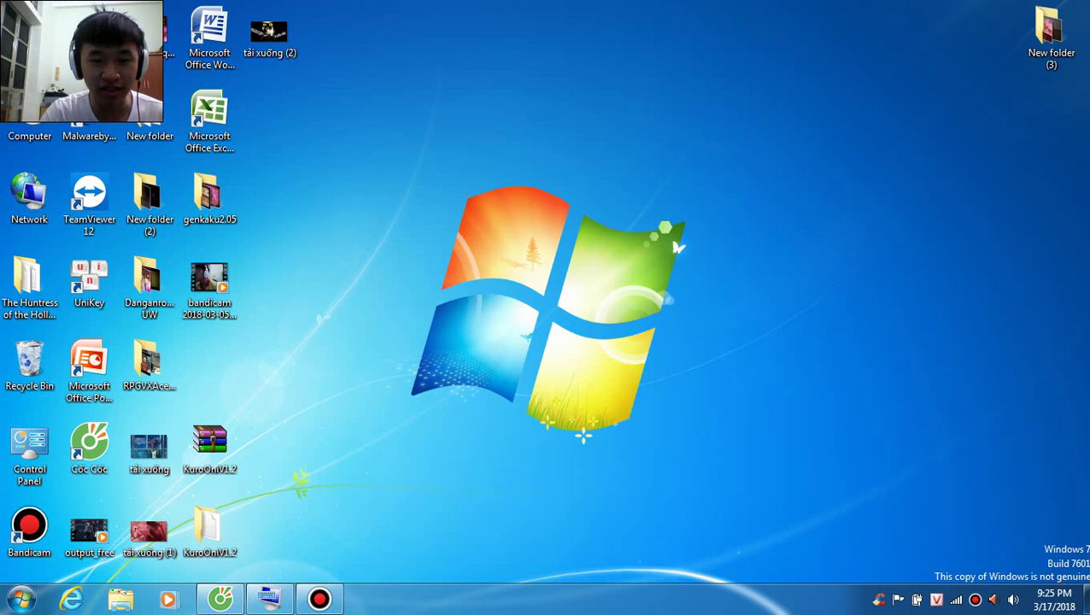
right_click(378, 288)
click(427, 334)
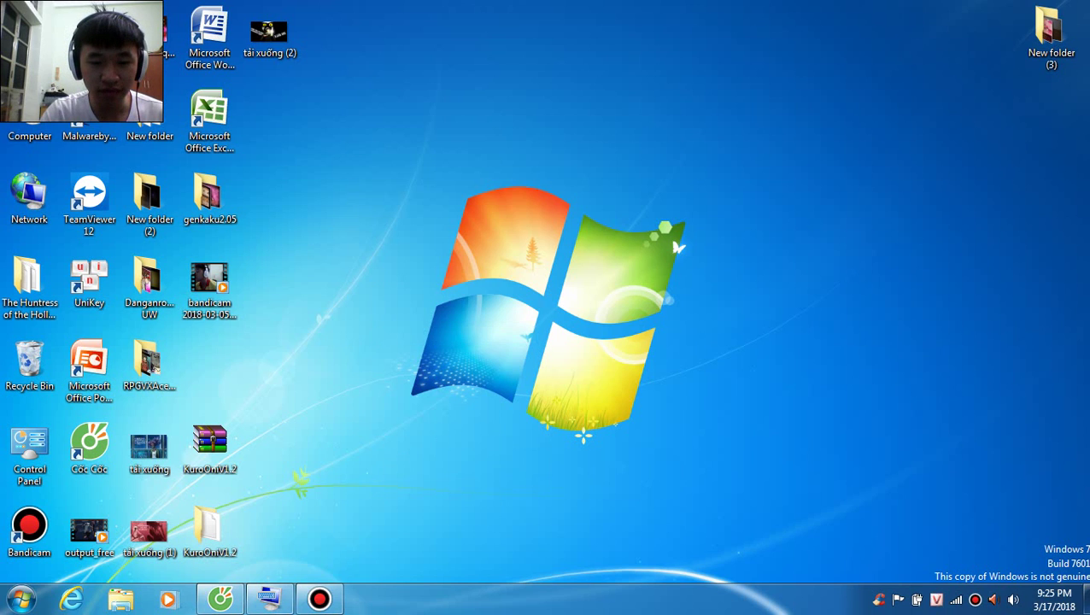
Step: Switch to the Cốc Cốc browser and bring up the page with the ely.by search results
mouse_move(221, 598)
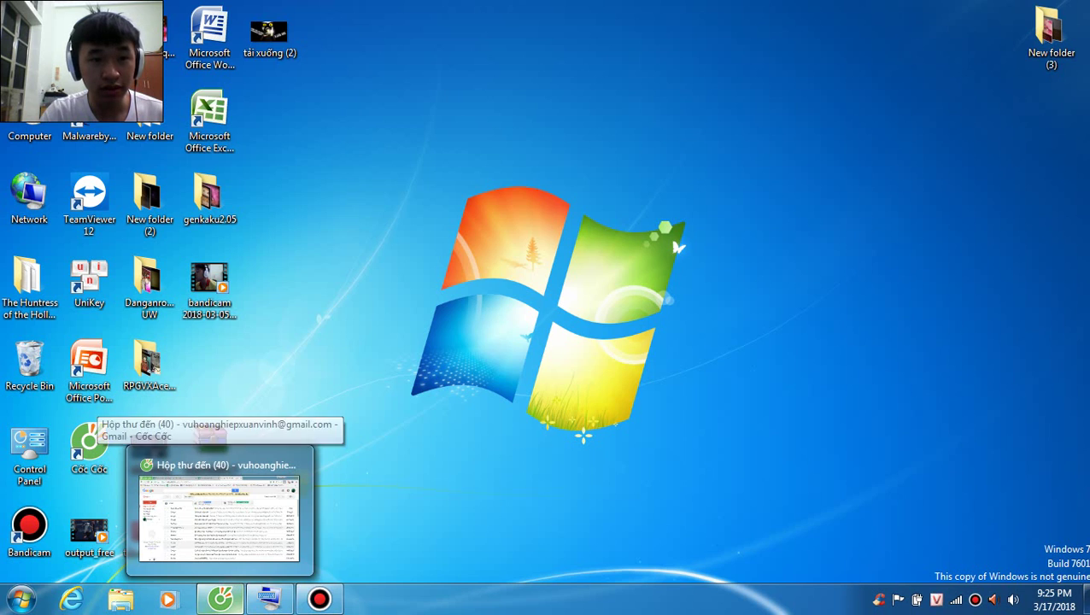
click(209, 434)
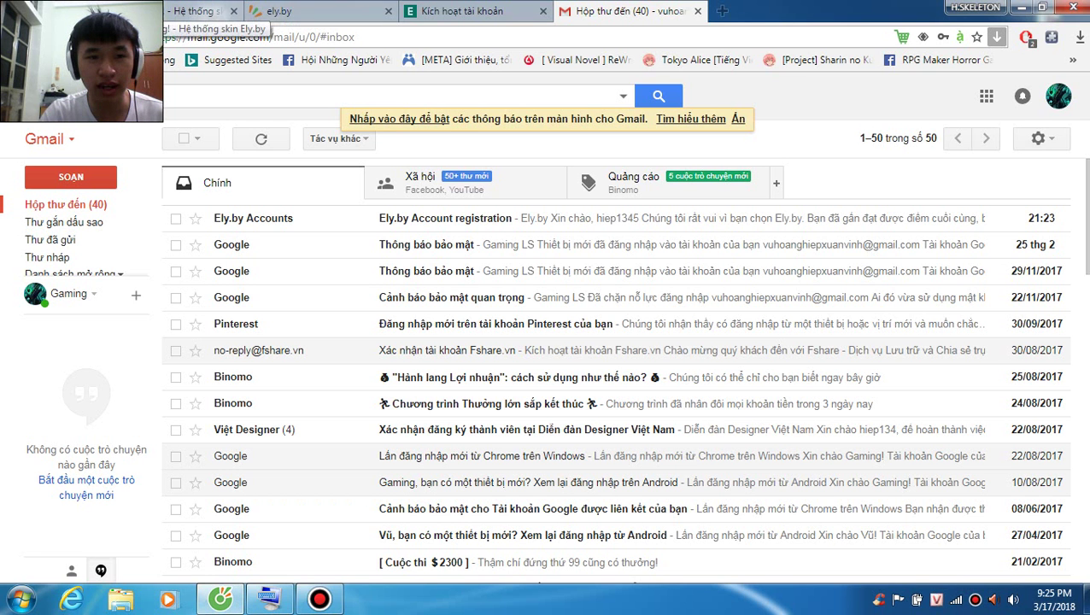
click(278, 11)
click(512, 11)
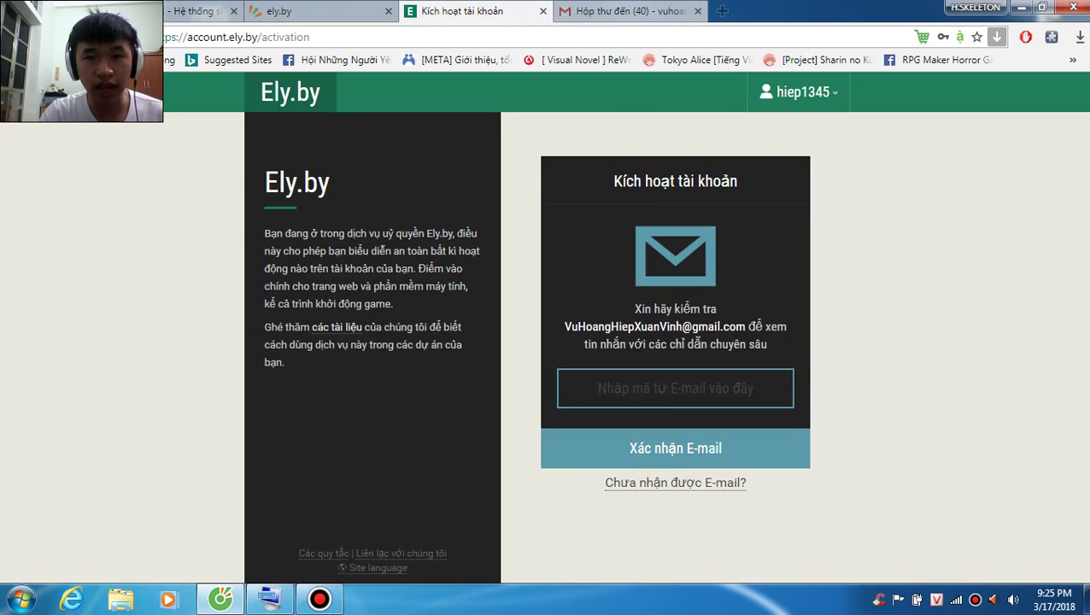
click(628, 12)
click(310, 12)
Step: Load google.com.vn in place of the ely.by search results page
click(311, 36)
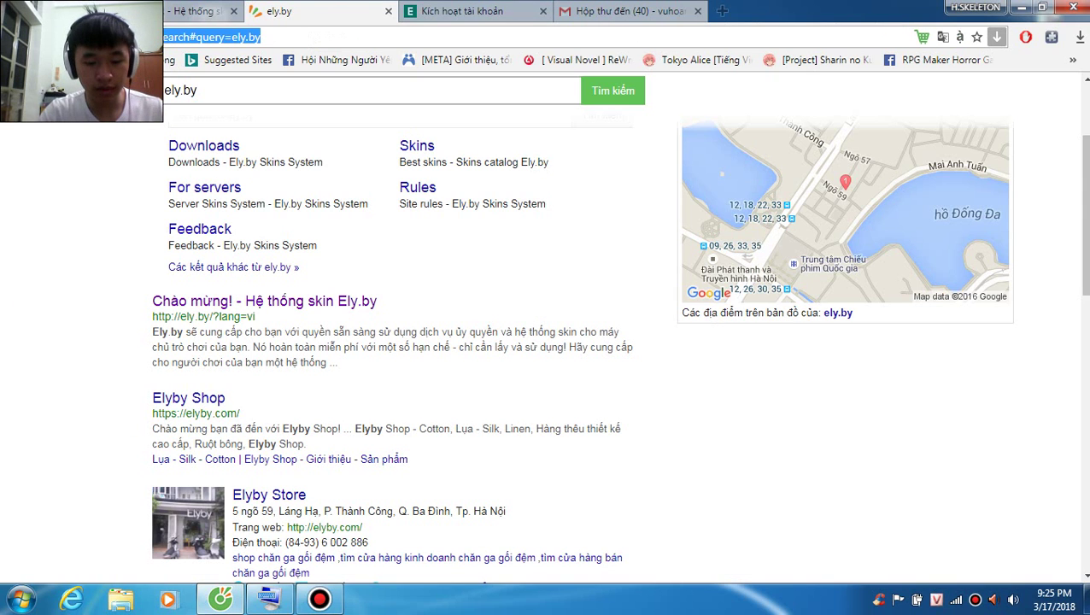
text(f)
key(BackSpace)
key(BackSpace)
text(google.com.vn)
key(Return)
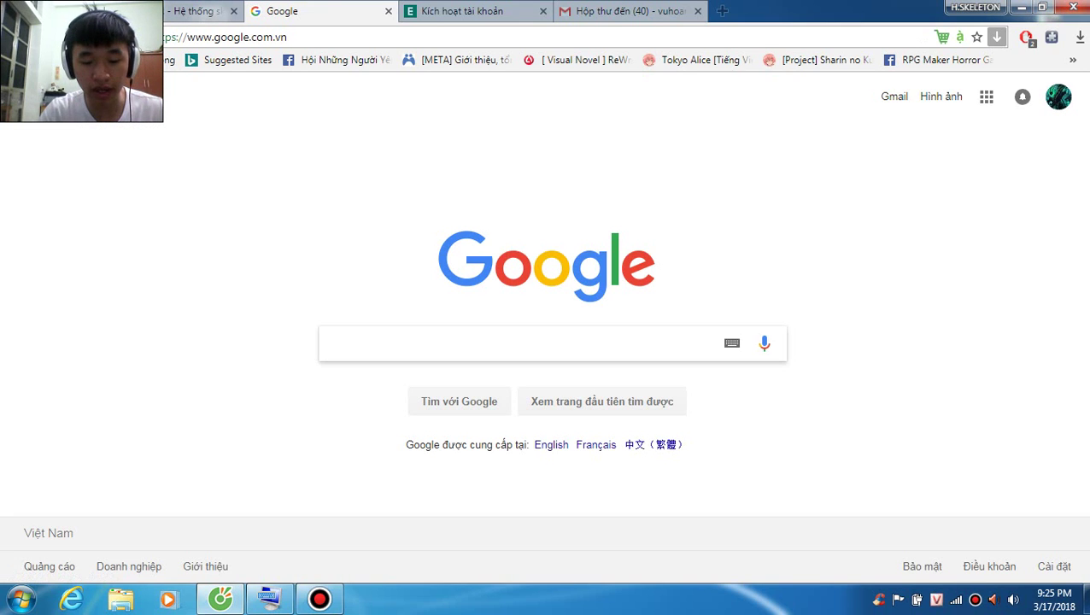
Step: Search Google for ely.by and open the "Welcome! - Ely.by Skins System" result
text(e)
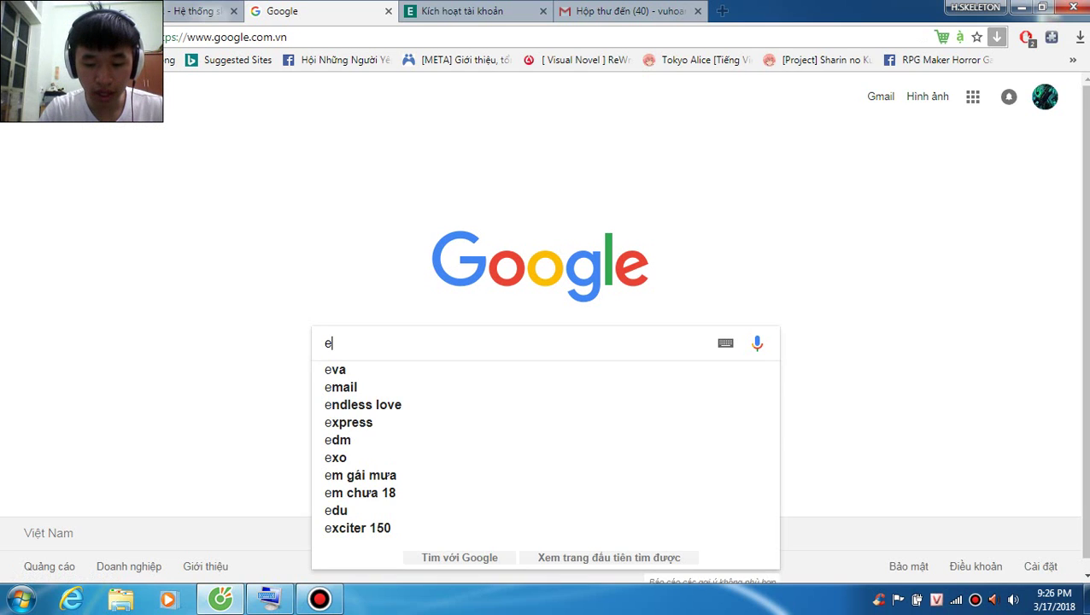
text(ly.)
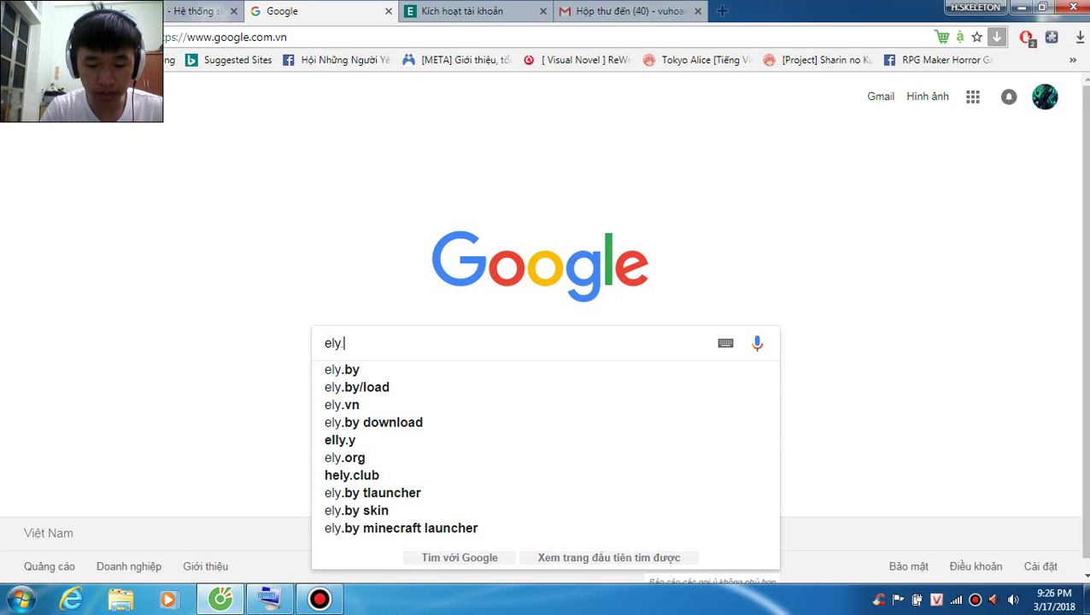
text(by)
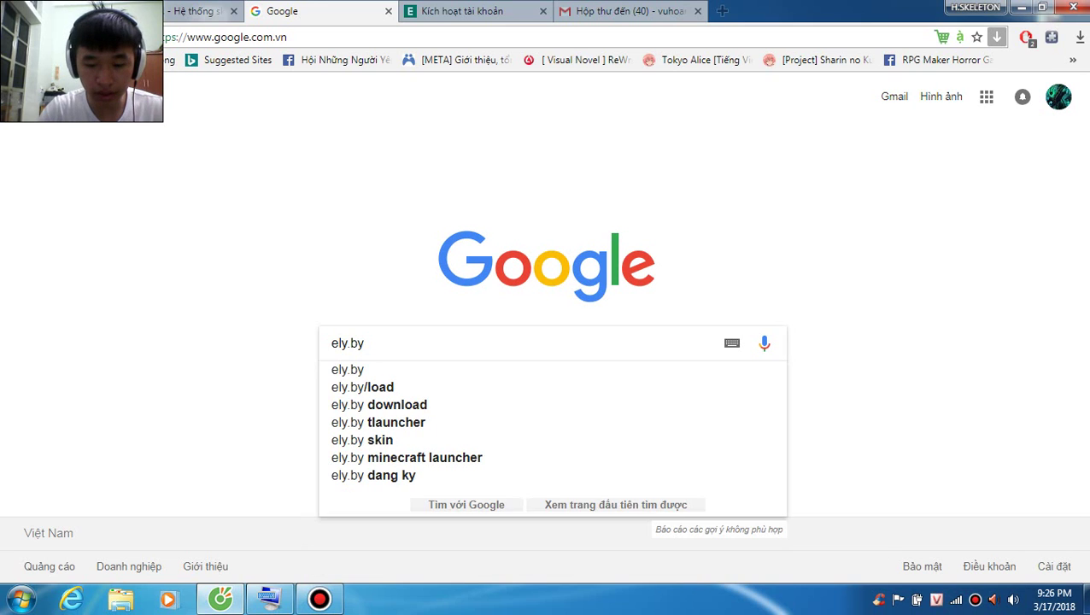
key(Return)
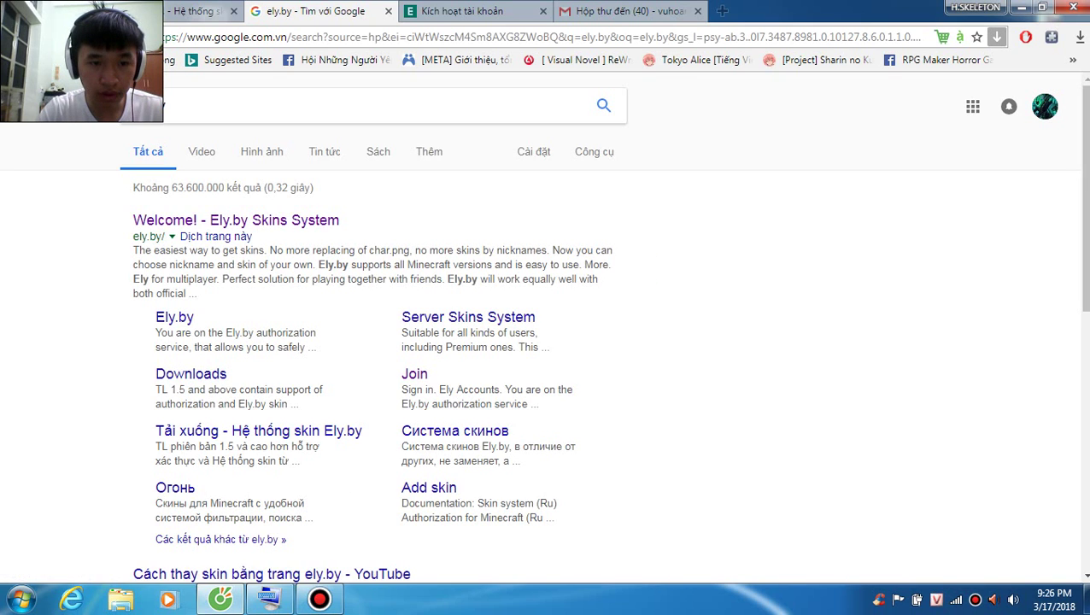
click(235, 221)
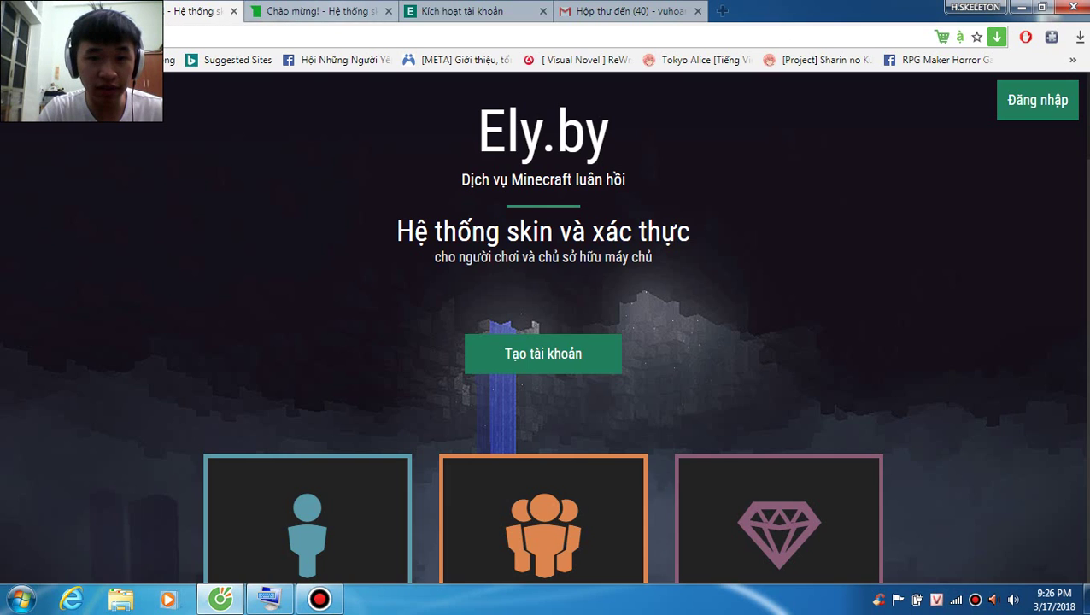
Step: Start creating an account from the newly opened Ely.by welcome page
key(ctrl+Tab)
key(ctrl+Tab)
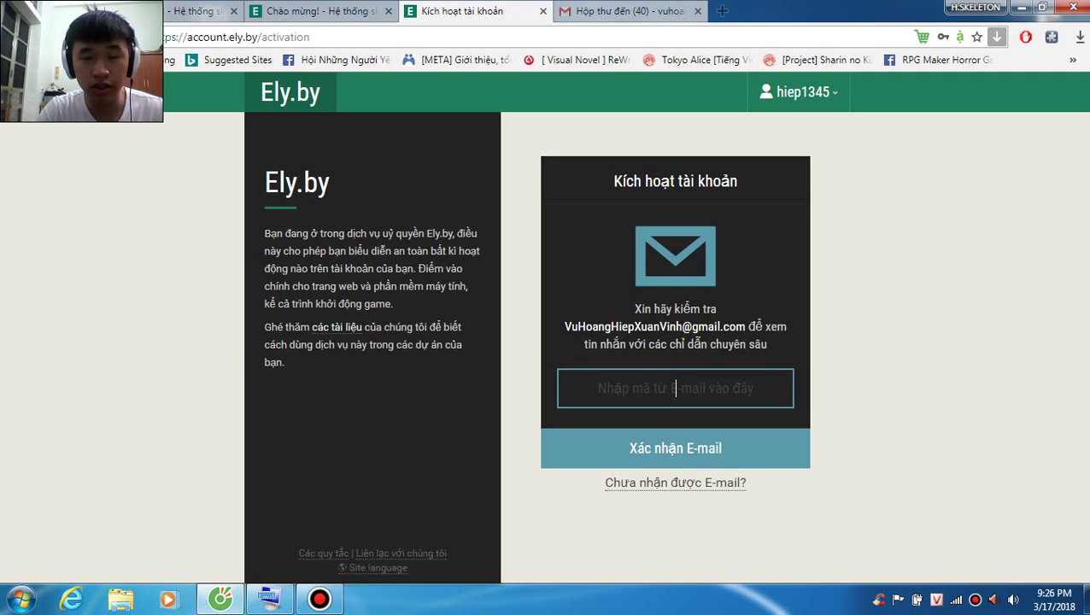
click(628, 11)
click(321, 11)
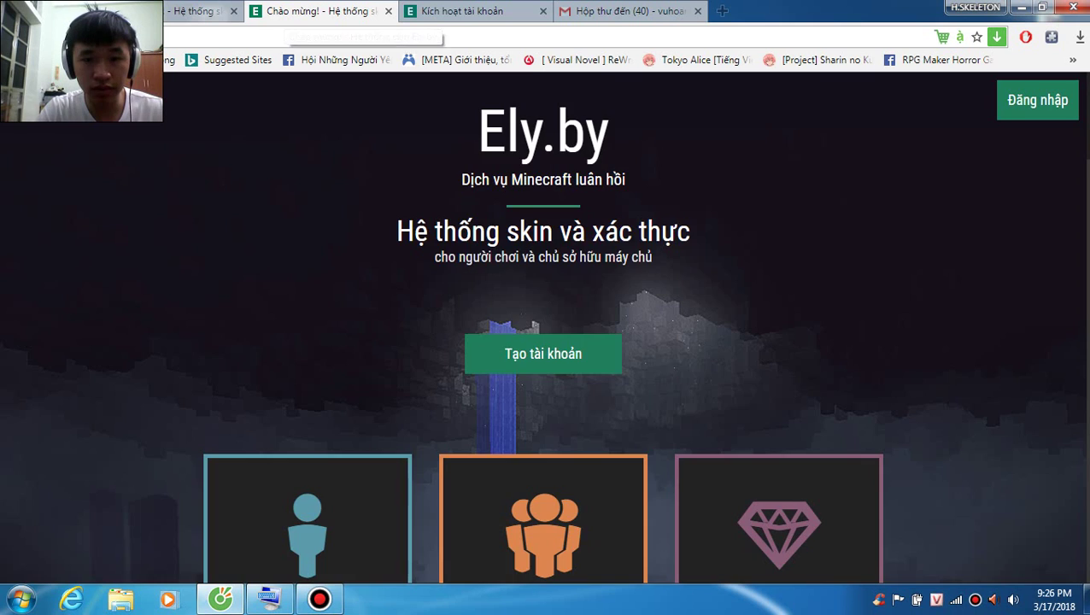
scroll(543, 341, down, 3)
click(544, 194)
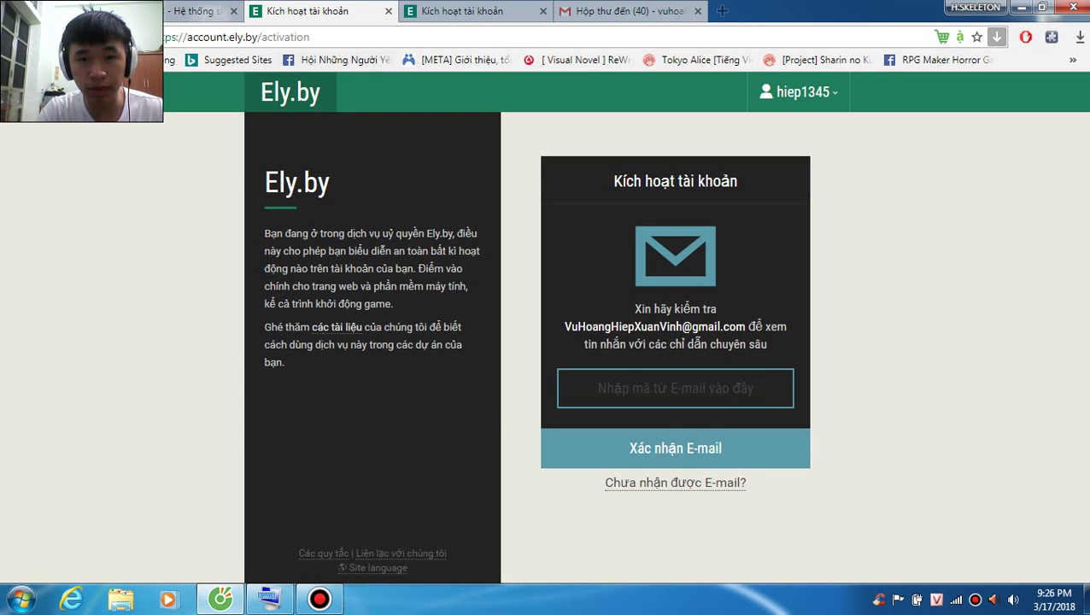
Step: Go to the other open Ely.by welcome page and start signing in there
click(198, 12)
click(1037, 100)
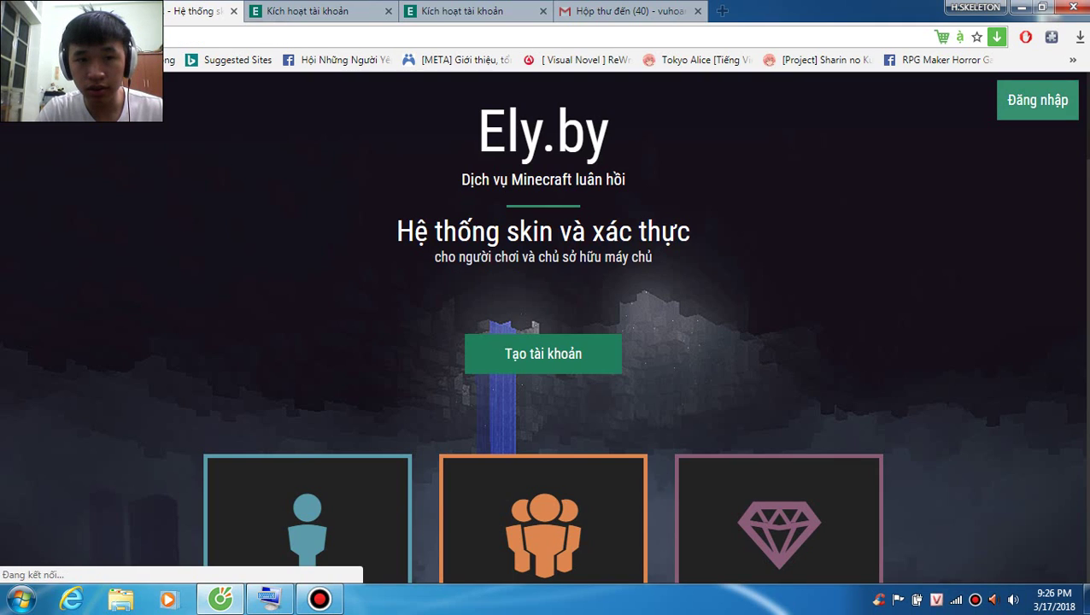
click(1036, 100)
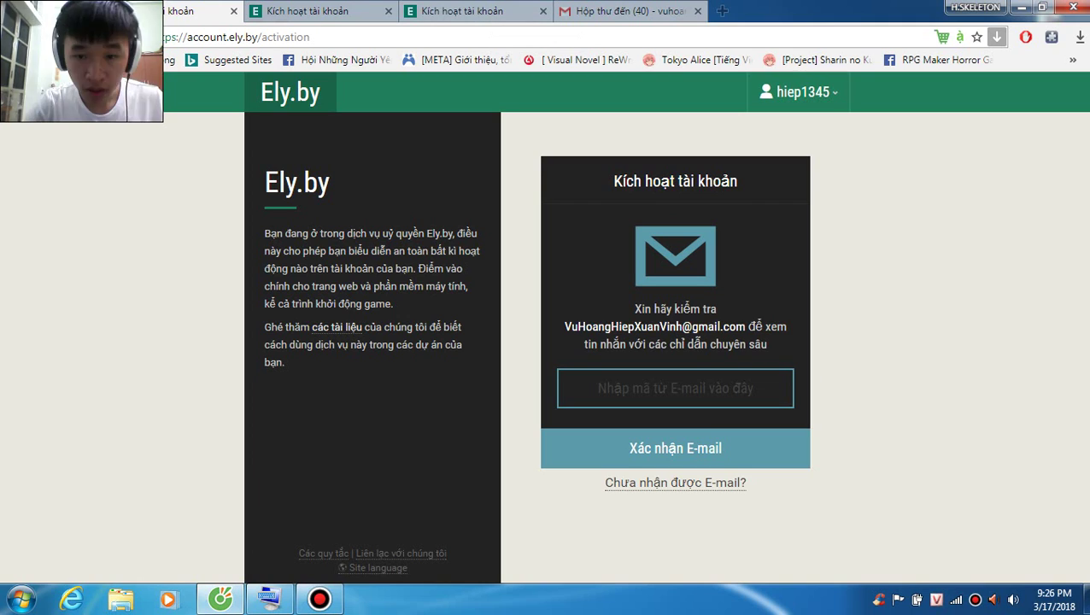
Step: Open the "Ely.by Account registration" message in Gmail and copy its activation code
click(667, 11)
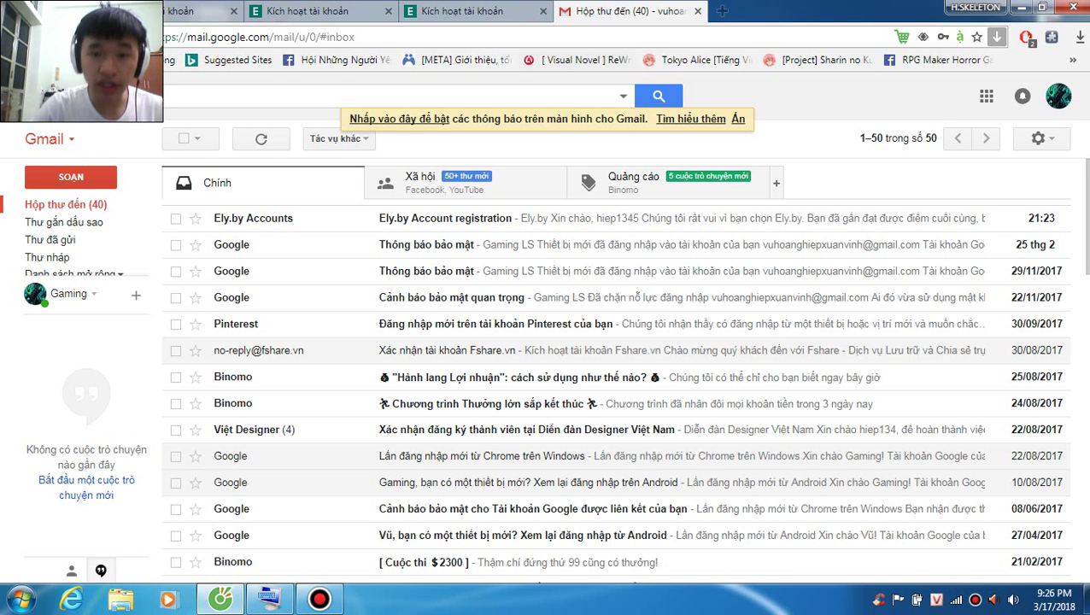
click(496, 218)
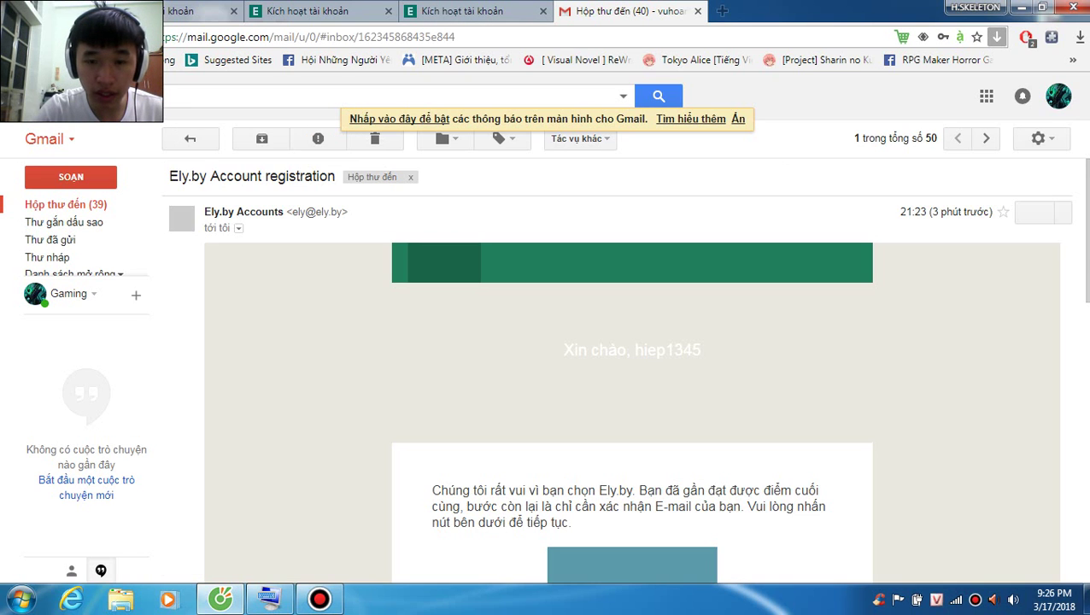
scroll(632, 367, down, 3)
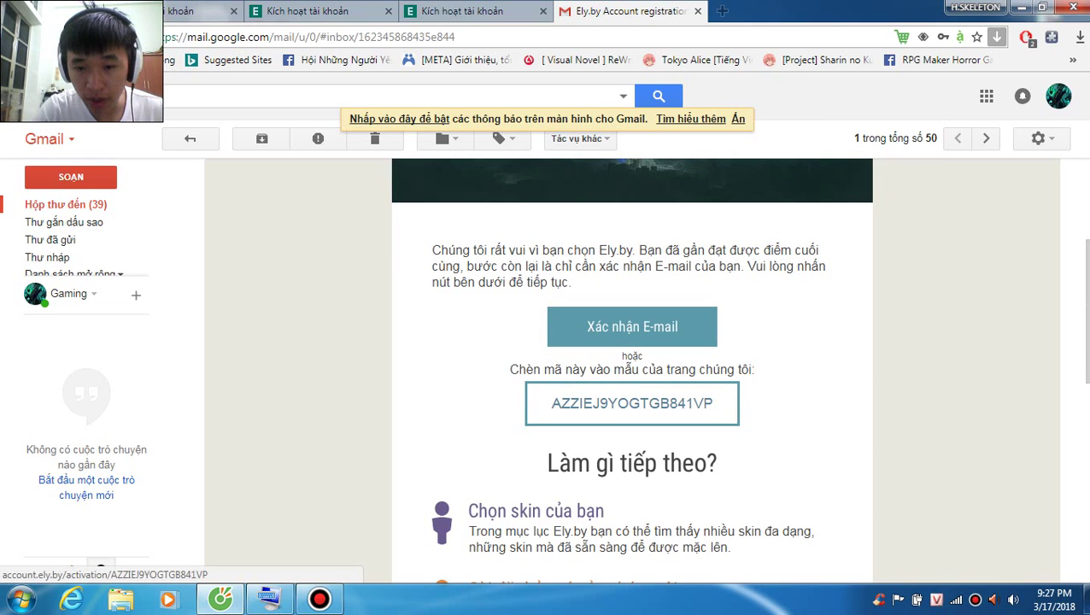
drag(561, 403, 706, 403)
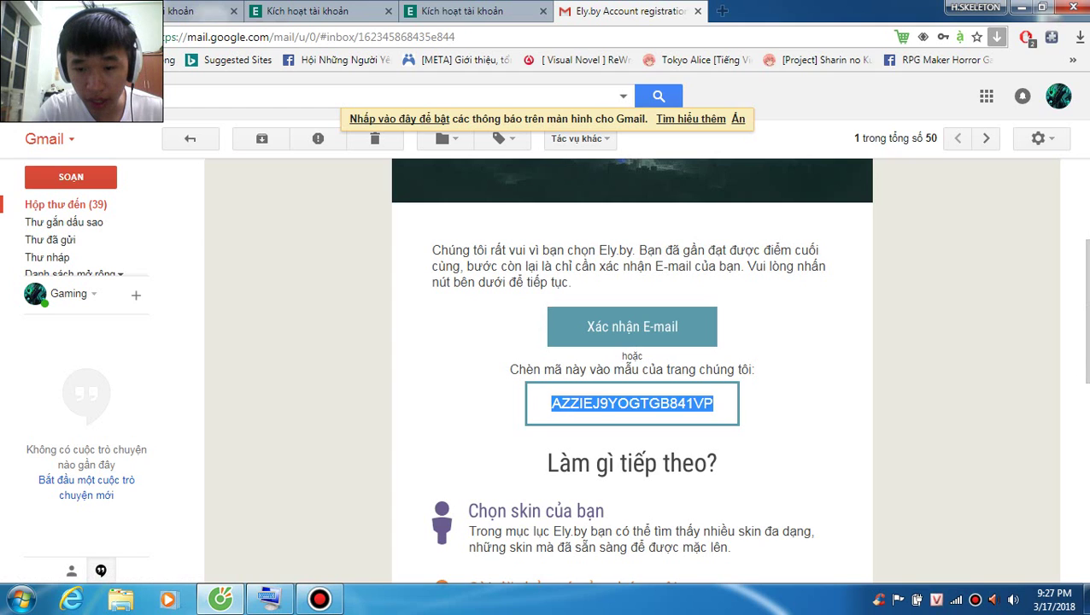
right_click(696, 403)
click(726, 410)
Step: Paste the activation code into the Ely.by account activation form and confirm the e-mail
click(307, 11)
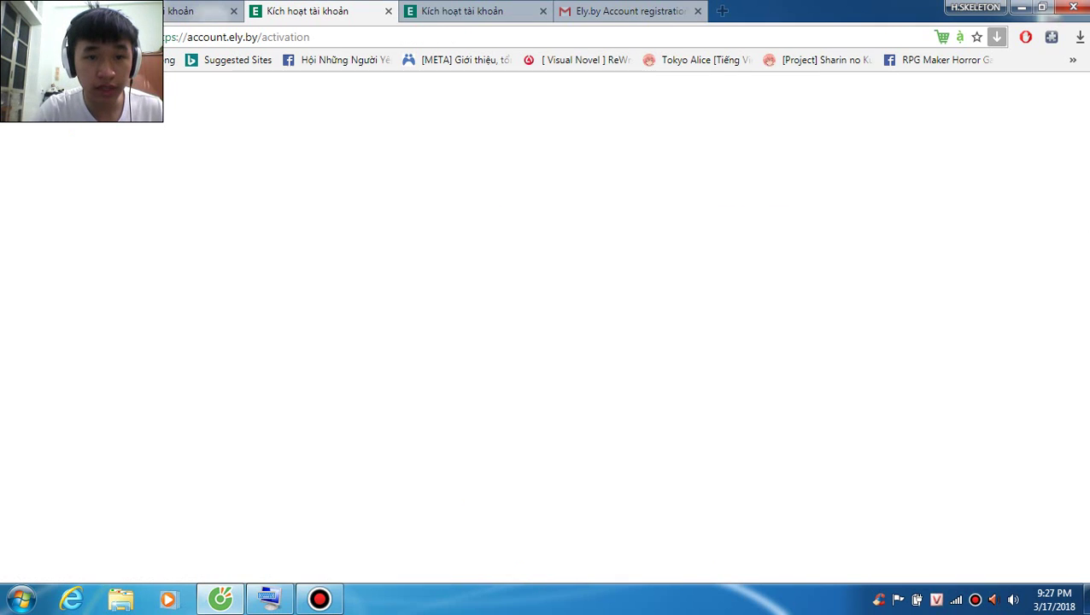
right_click(759, 398)
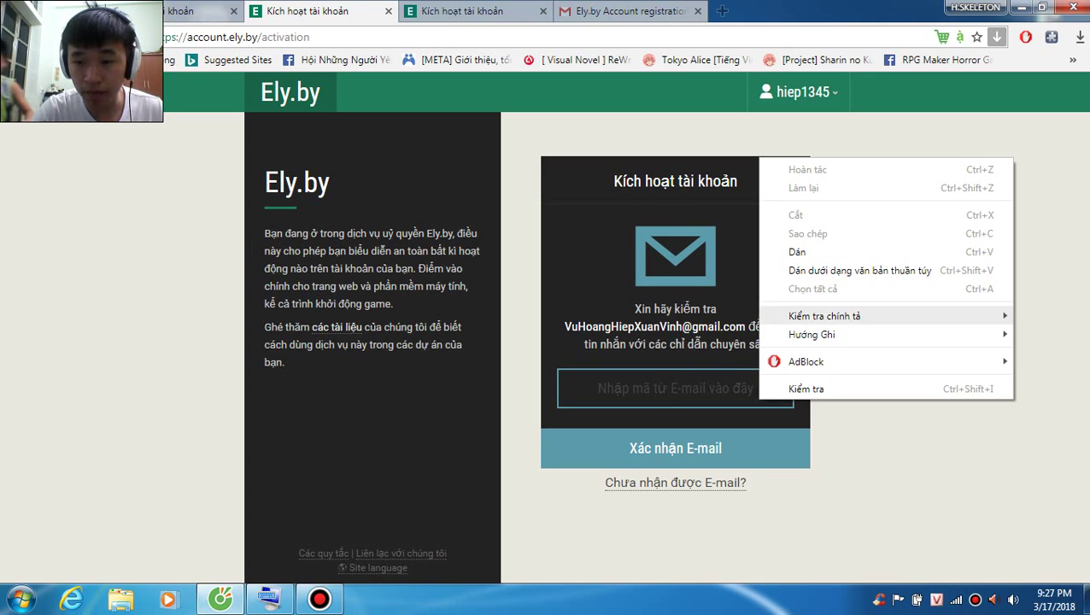
click(796, 252)
click(674, 447)
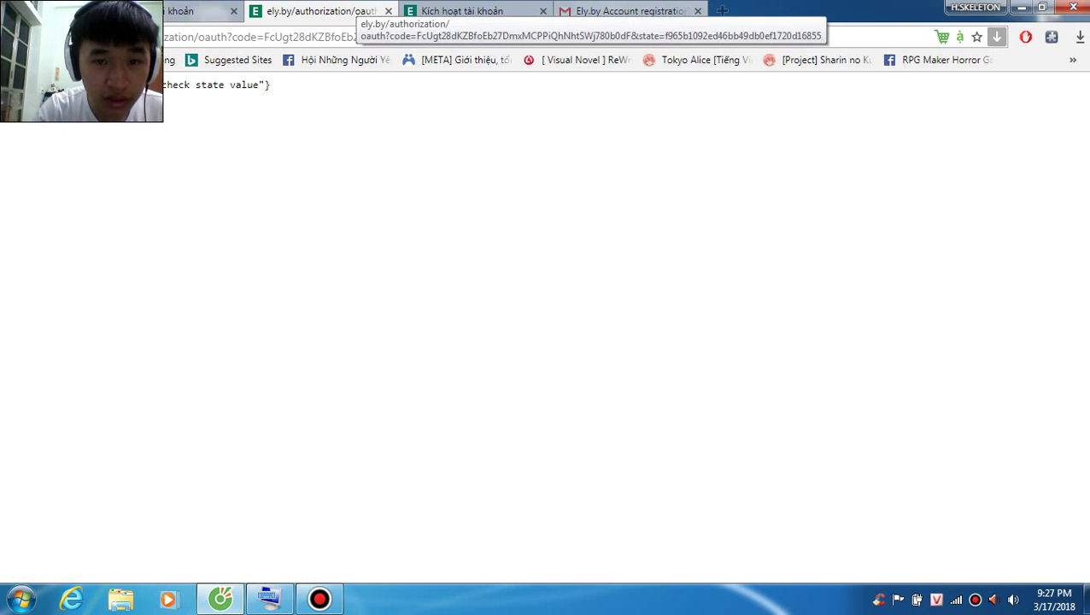
Step: Follow the e-mail confirmation link in the registration message and take the authorization page back to account activation
click(627, 11)
click(634, 469)
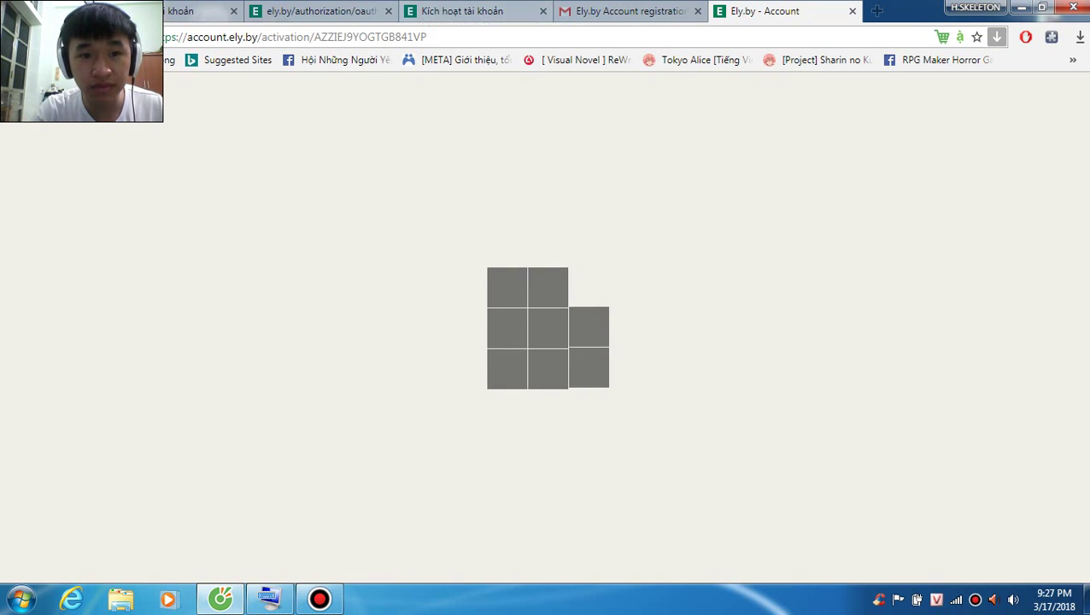
click(320, 11)
key(alt+Left)
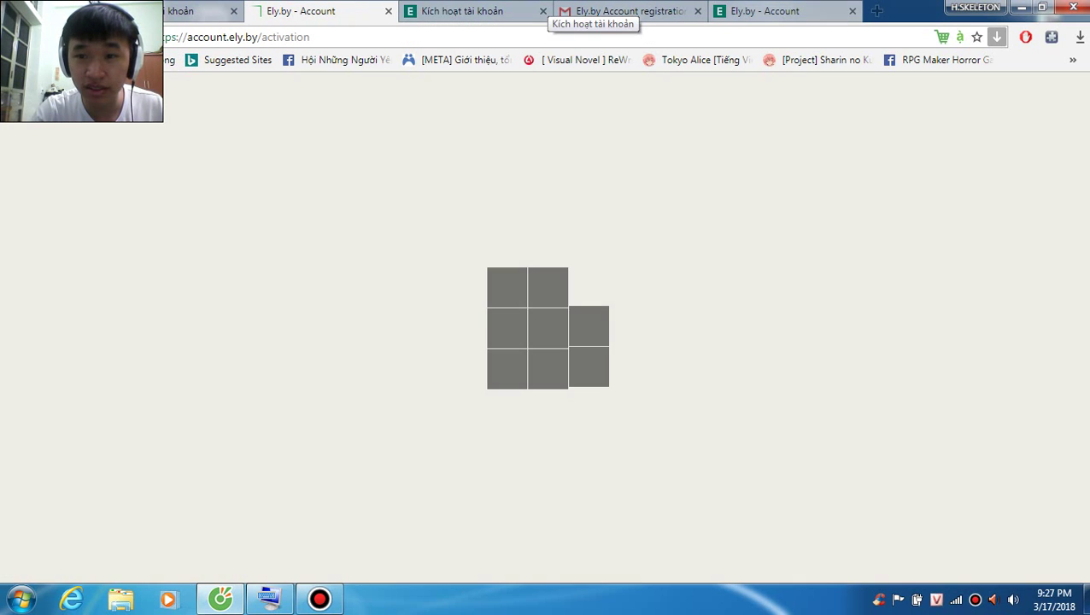
click(775, 11)
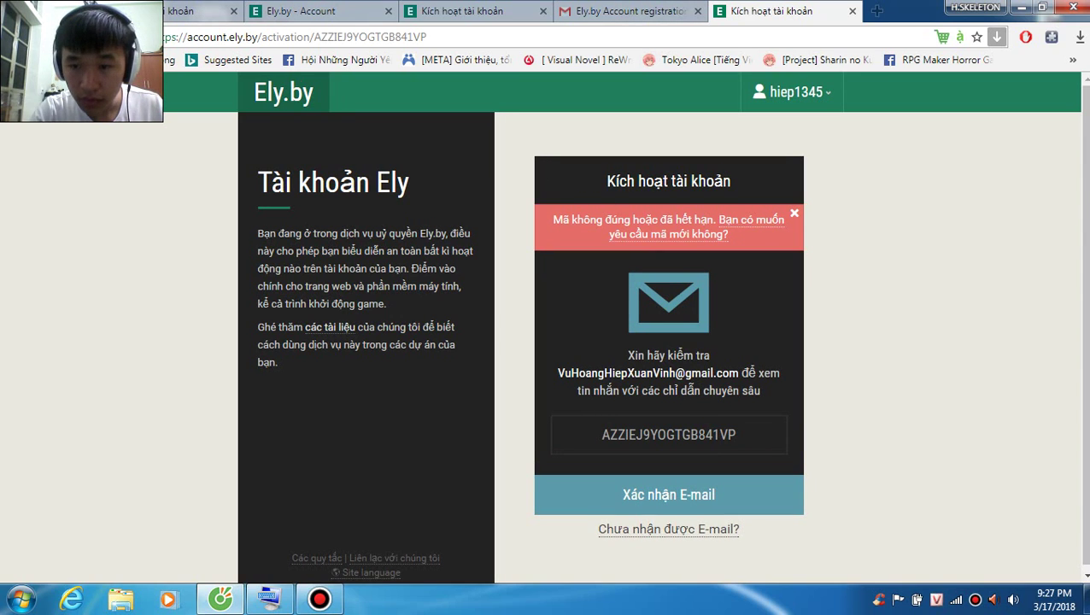
Step: Copy the activation code from the registration message again and submit it in the empty account activation form
key(ctrl+shift+Tab)
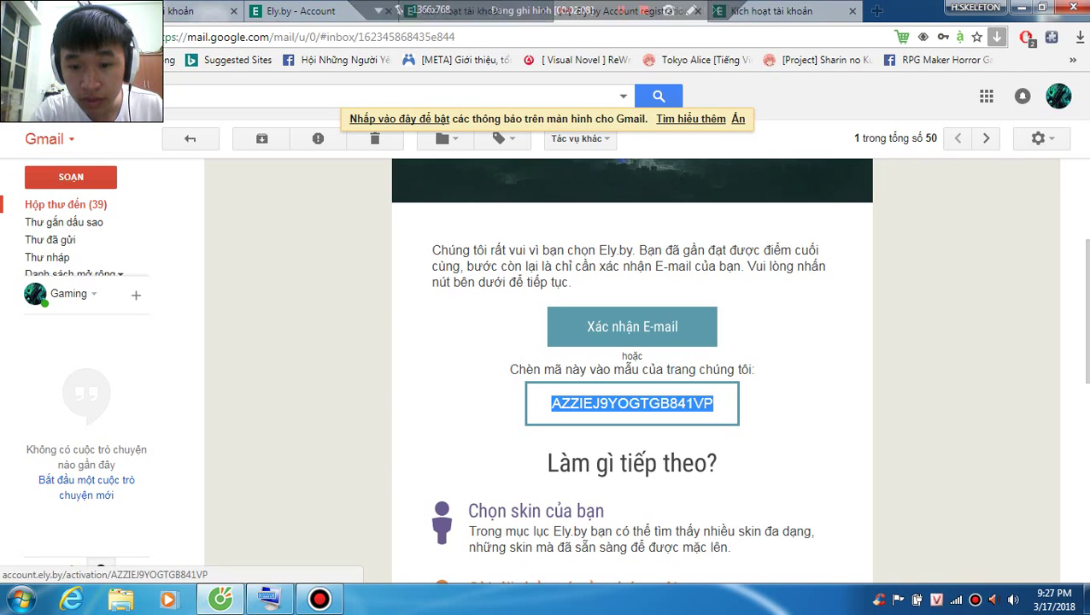
right_click(692, 406)
click(739, 416)
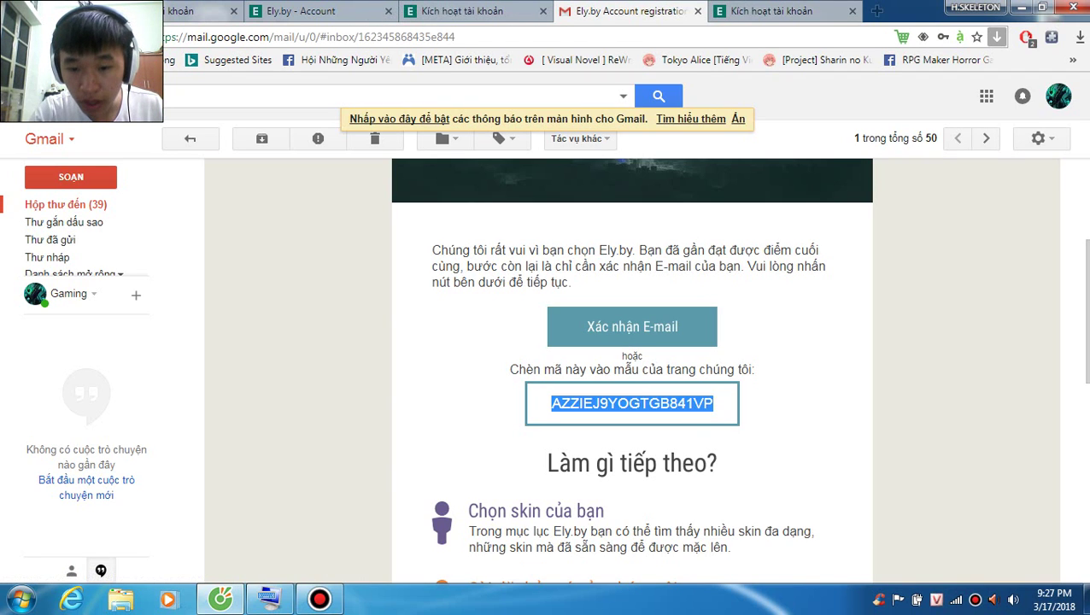
click(299, 10)
click(674, 388)
right_click(622, 385)
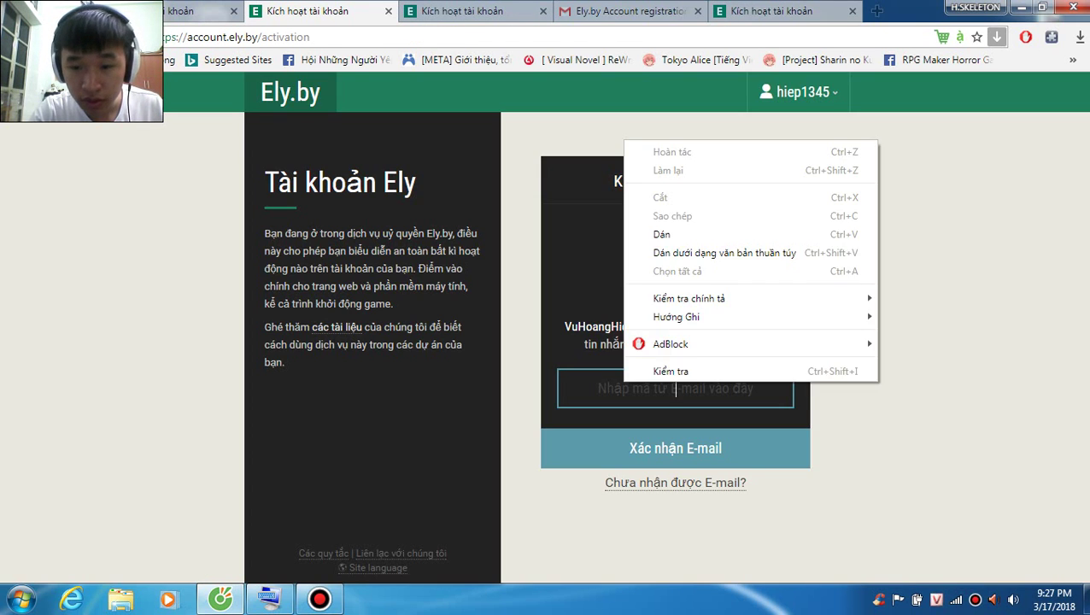
click(653, 233)
key(Return)
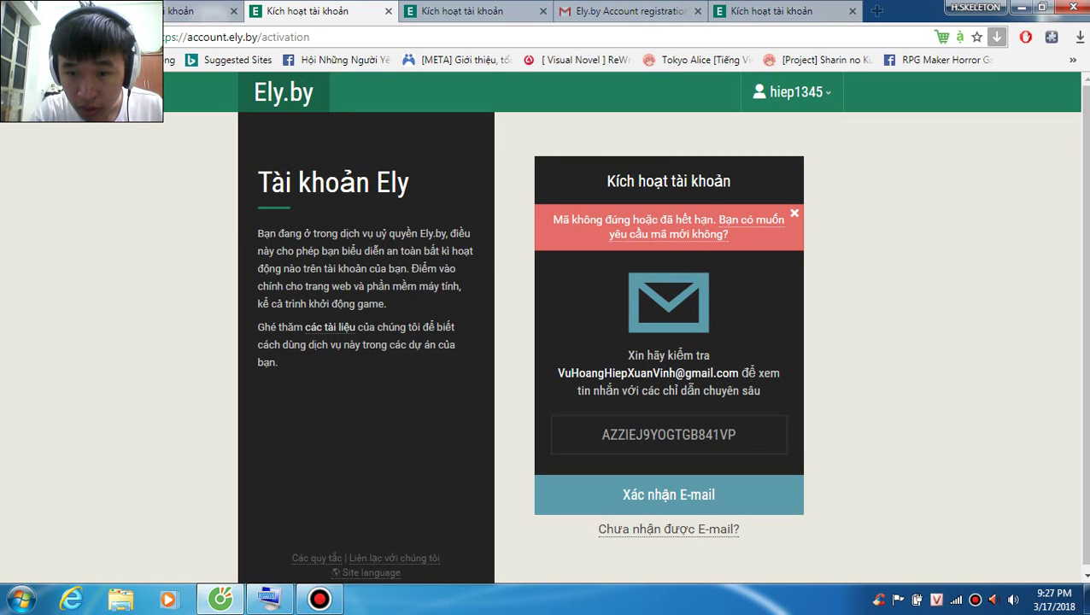
Step: Open the form for requesting a new activation code, return Gmail to the inbox and revisit the link's activation page
click(708, 234)
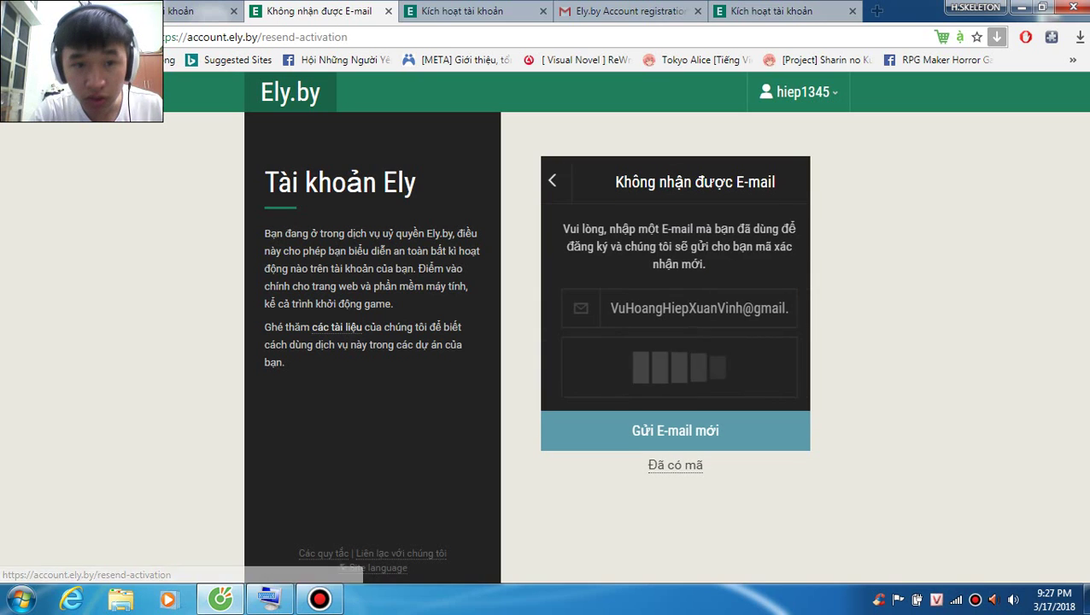
key(ctrl+Tab)
key(ctrl+Tab)
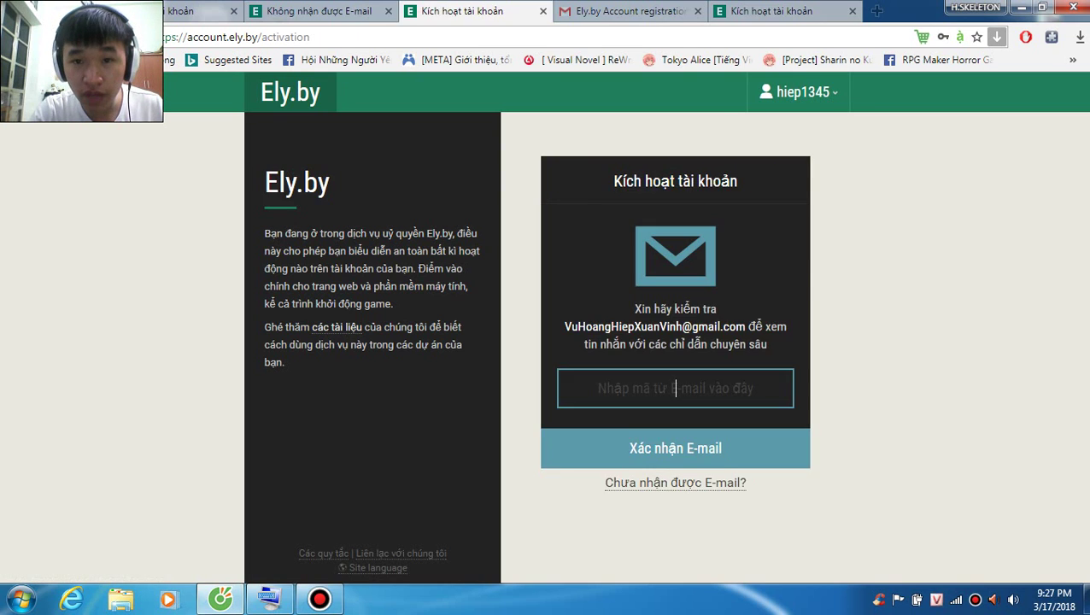
key(alt+Left)
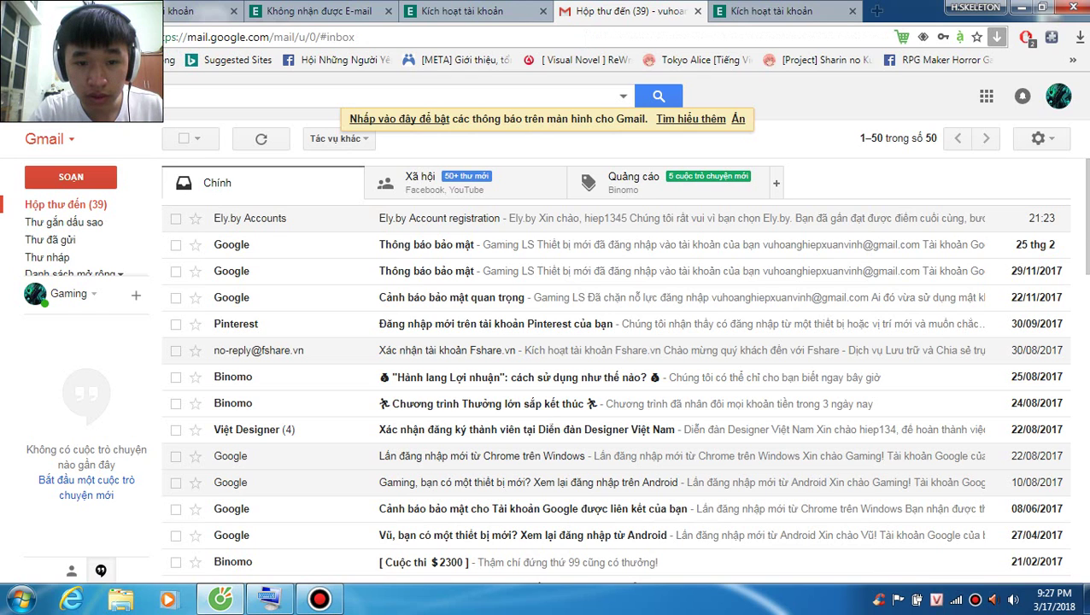
key(ctrl+Tab)
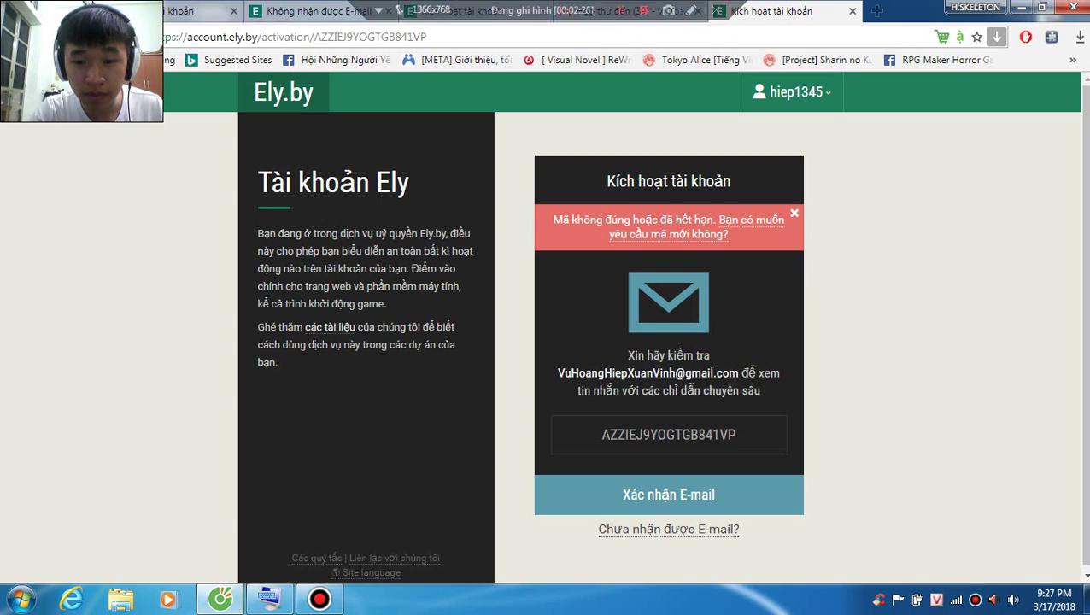
Step: Solve the reCAPTCHA street-sign challenge in the new activation code form and submit the request for a new e-mail
key(ctrl+shift+Tab)
key(ctrl+shift+Tab)
key(ctrl+shift+Tab)
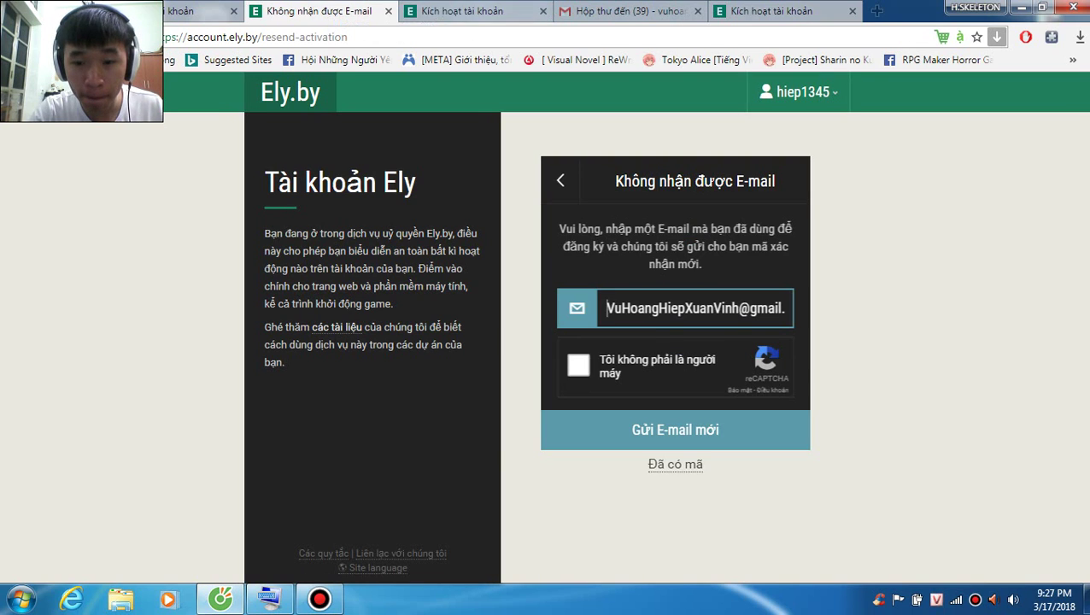
key(Tab)
key(space)
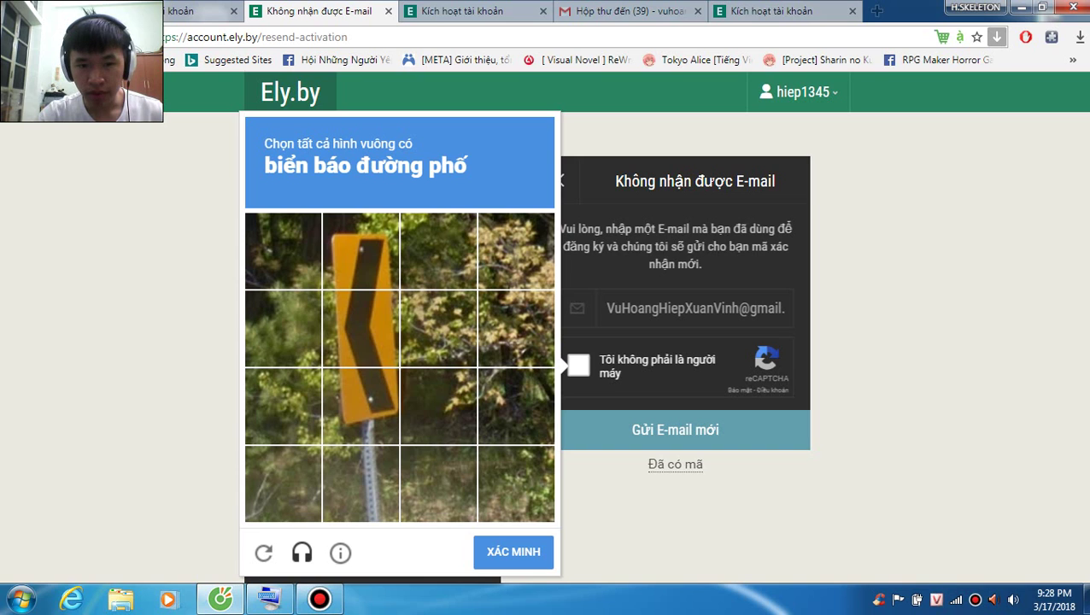
click(360, 251)
click(360, 329)
click(360, 406)
click(360, 483)
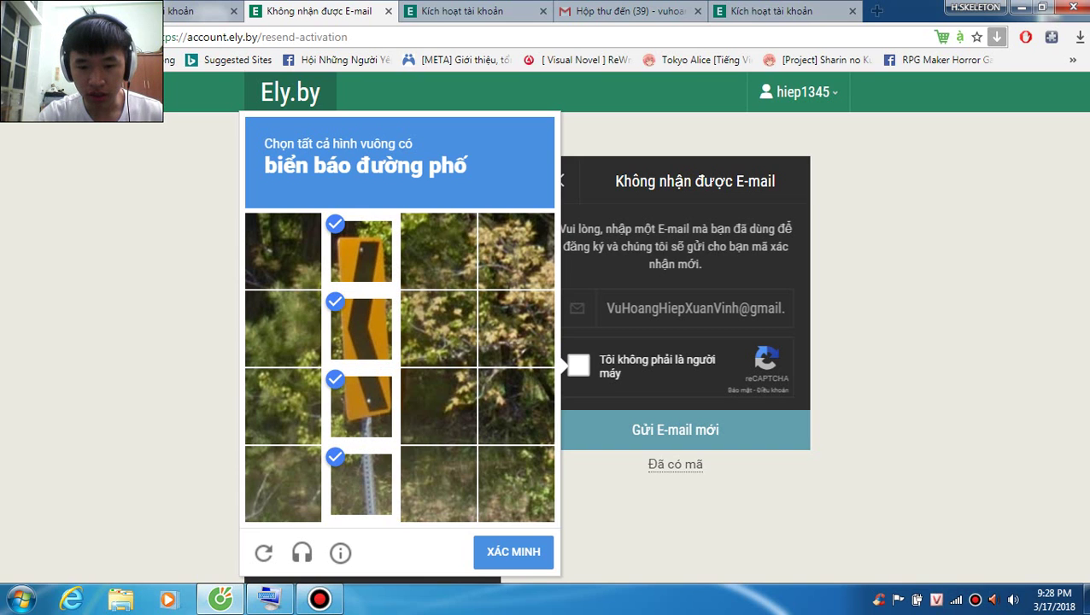
click(513, 552)
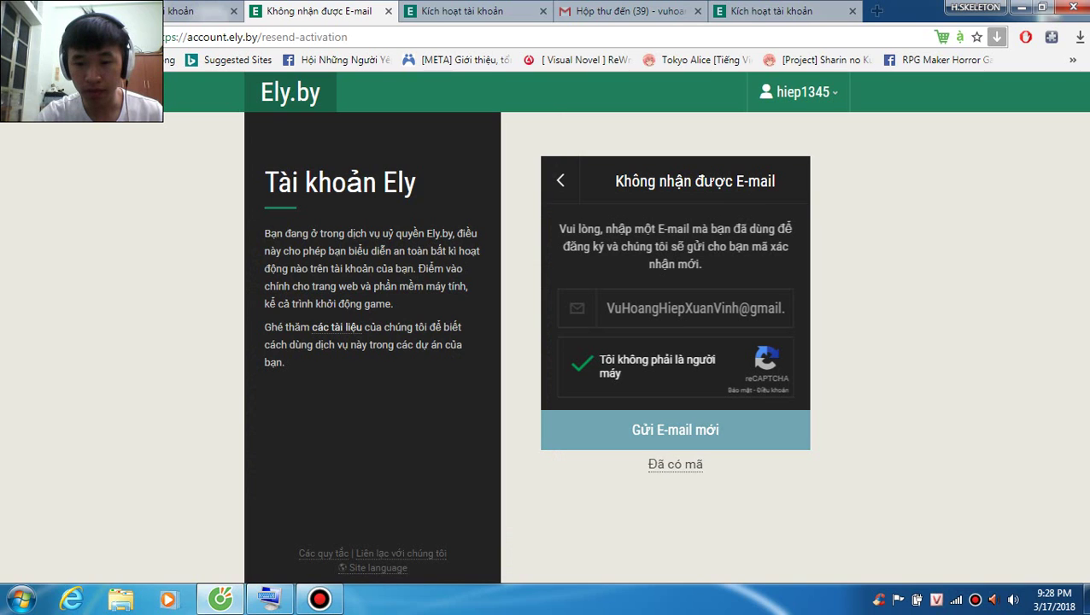
click(675, 430)
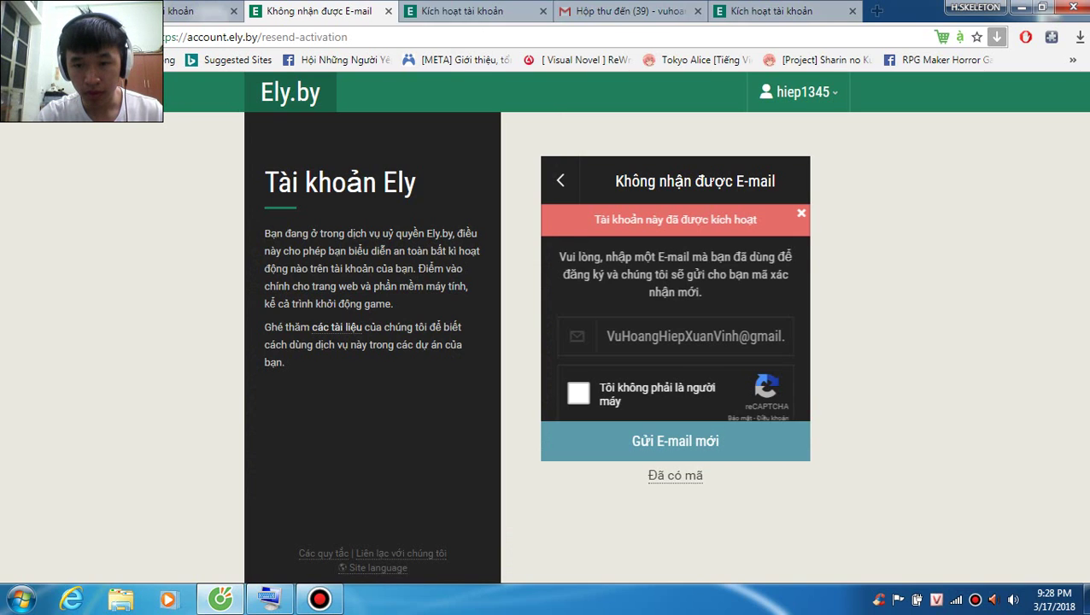
Step: Check the activation page and Gmail inbox, and try to open the Ely.by profile from the account menu
key(ctrl+Tab)
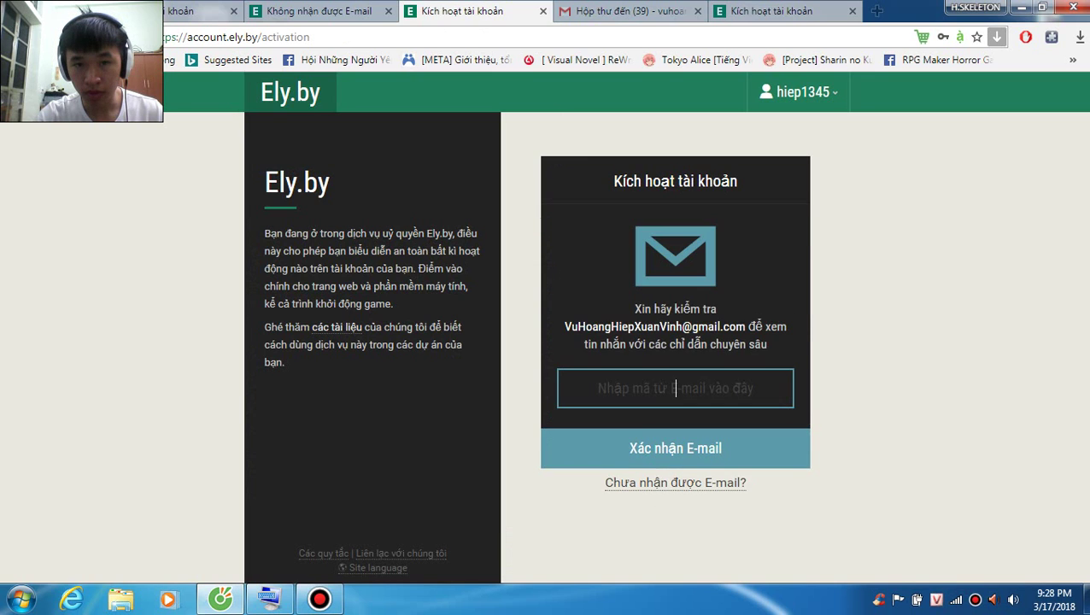
key(ctrl+Tab)
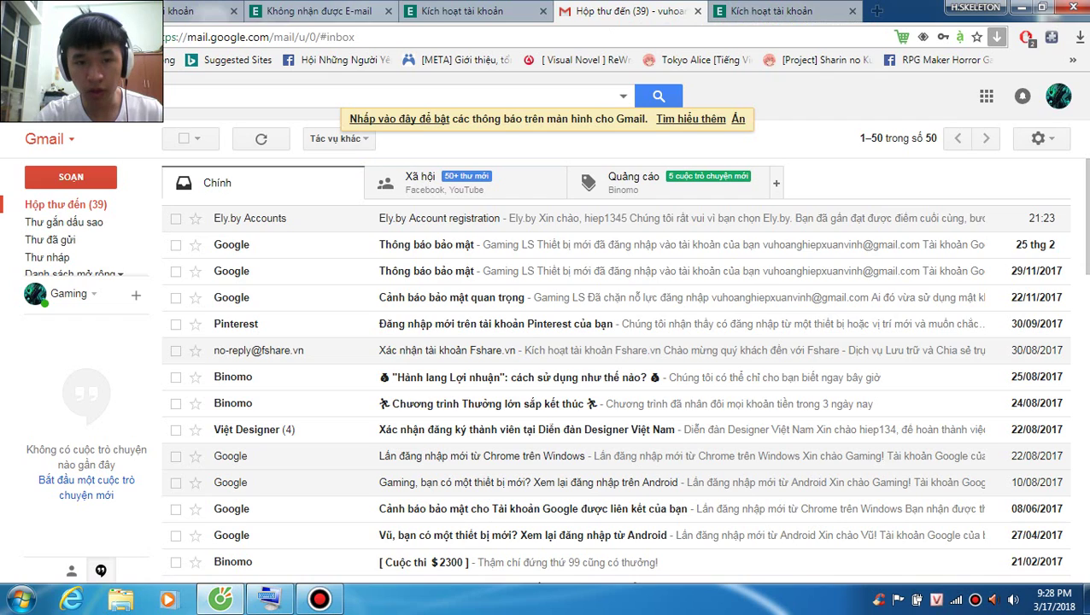
click(319, 11)
key(ctrl+shift+Tab)
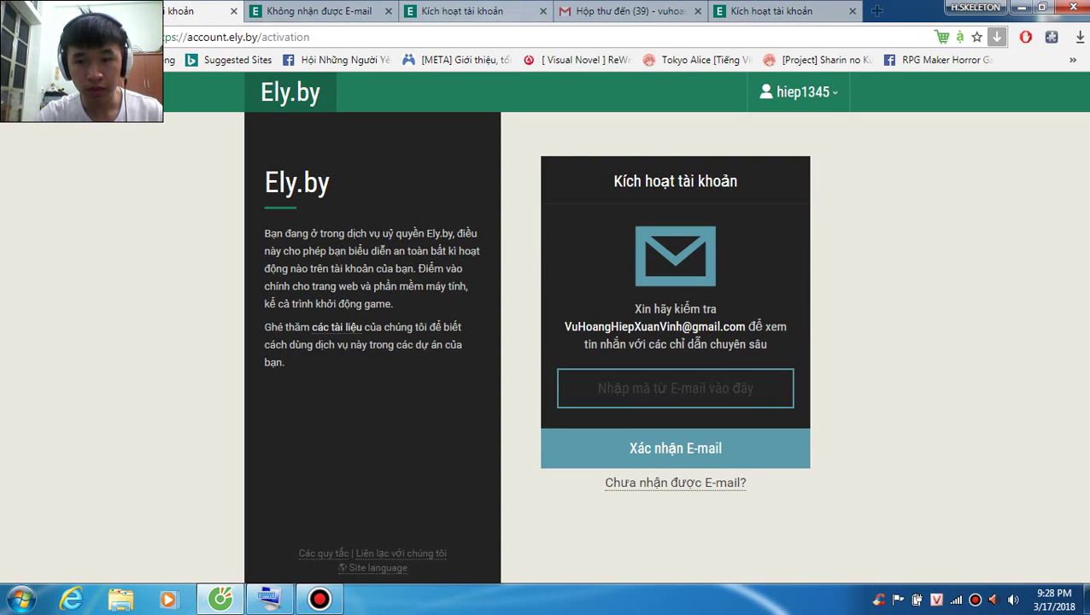
click(799, 92)
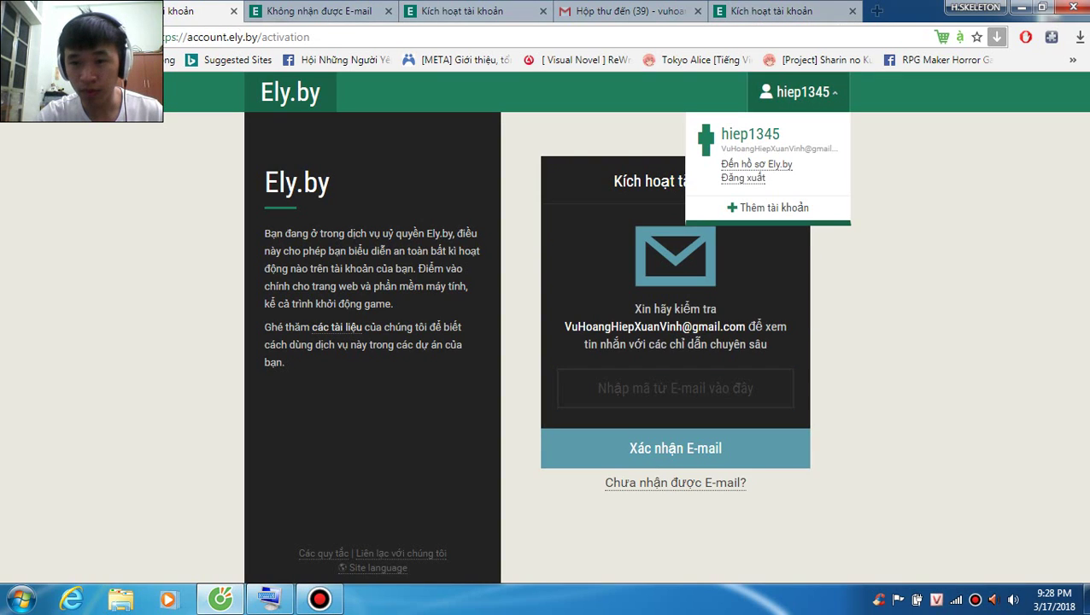
click(755, 164)
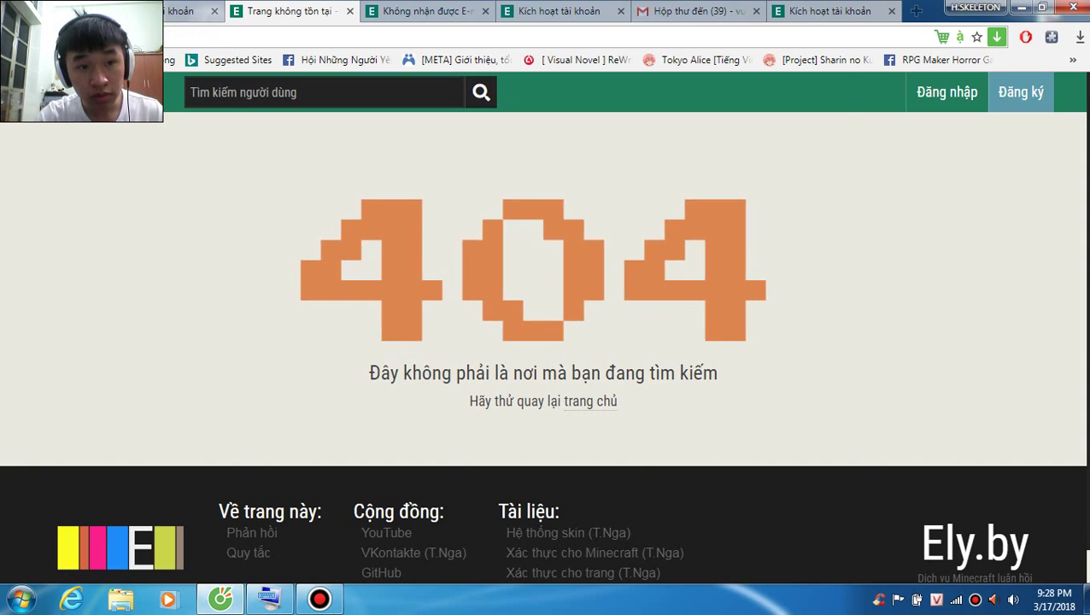
click(178, 11)
click(755, 164)
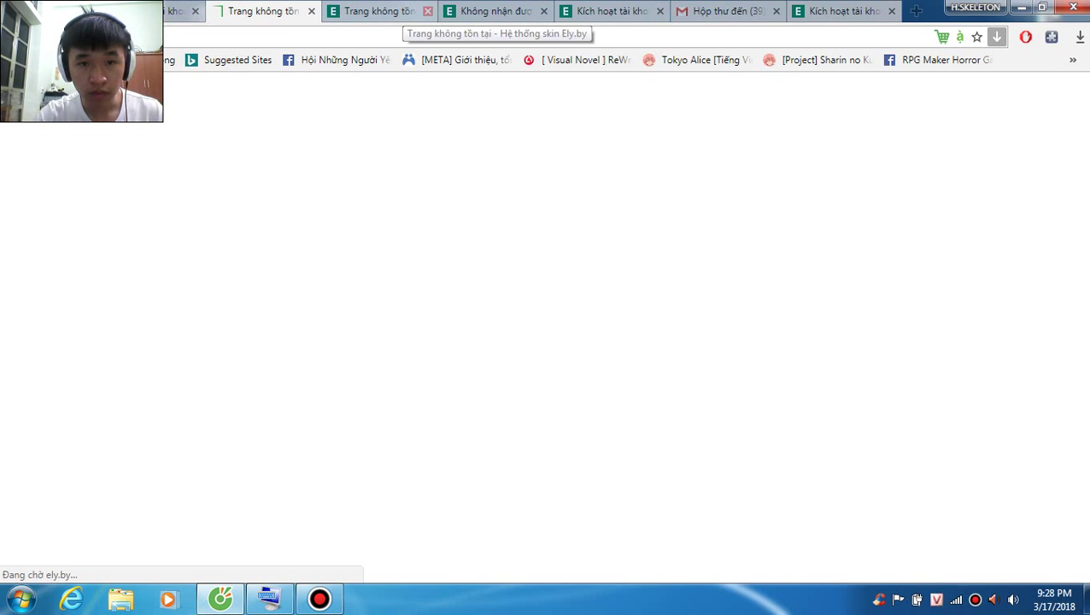
Step: Close the extra Ely.by and Gmail tabs, keeping only the first account activation page
click(428, 11)
click(428, 11)
click(428, 11)
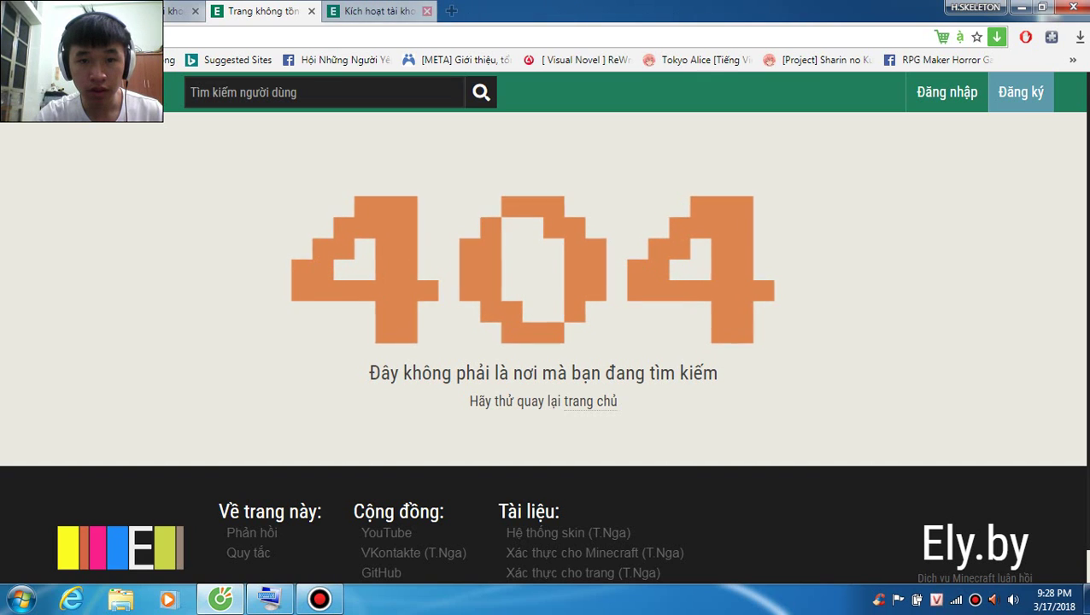
click(427, 11)
click(428, 11)
click(388, 11)
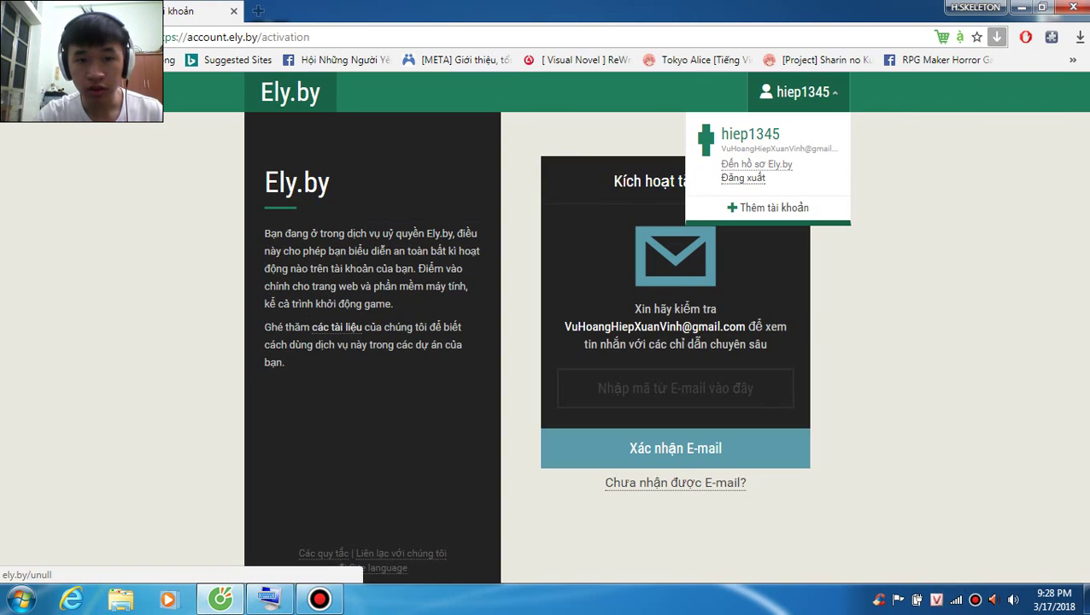
Step: Log out of the current Ely.by account
click(799, 92)
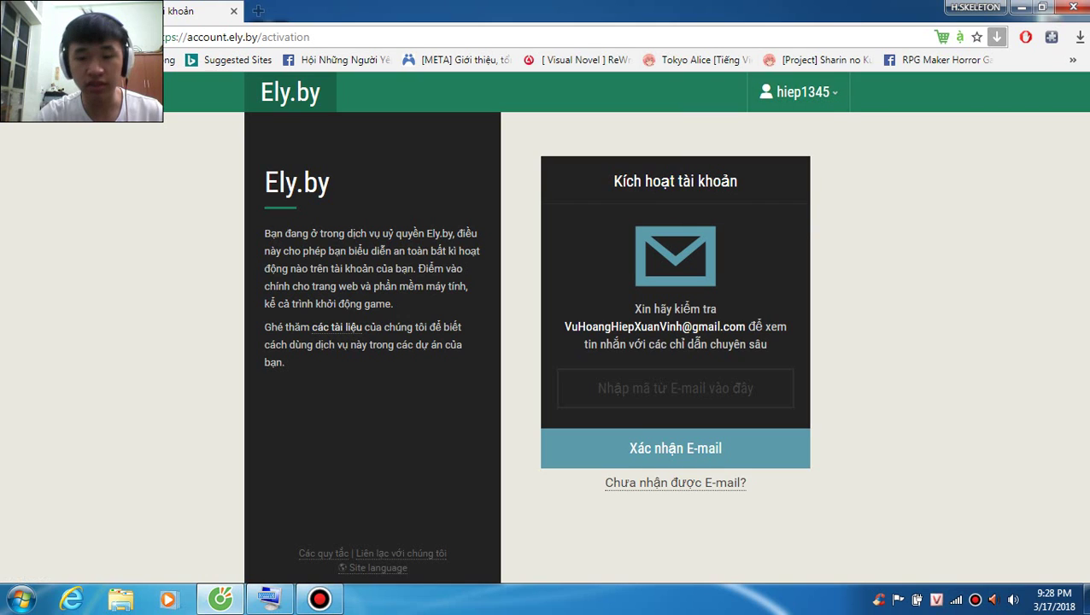
click(799, 91)
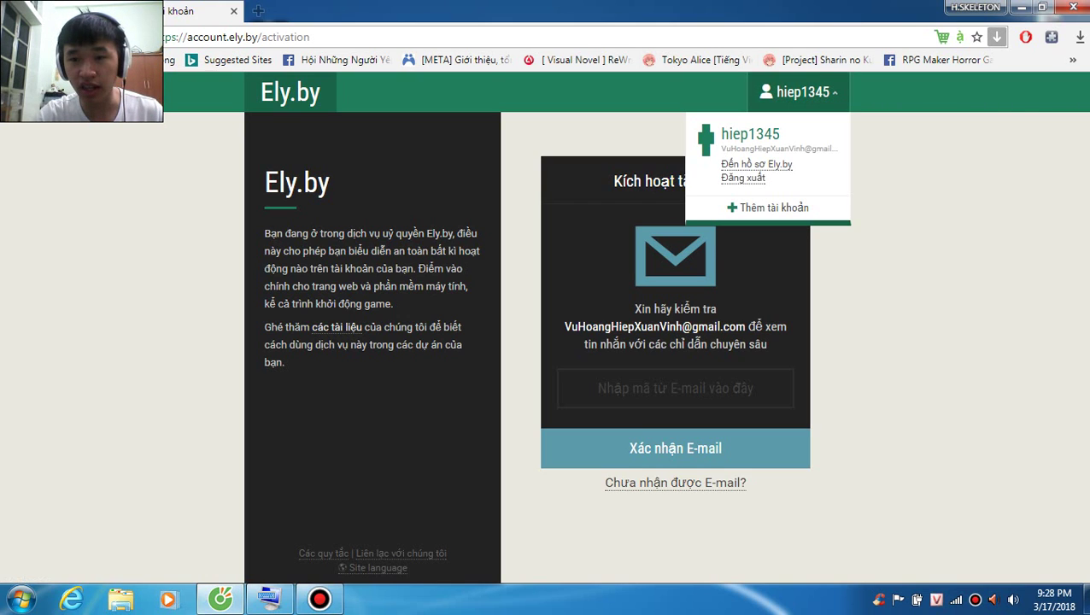
click(742, 177)
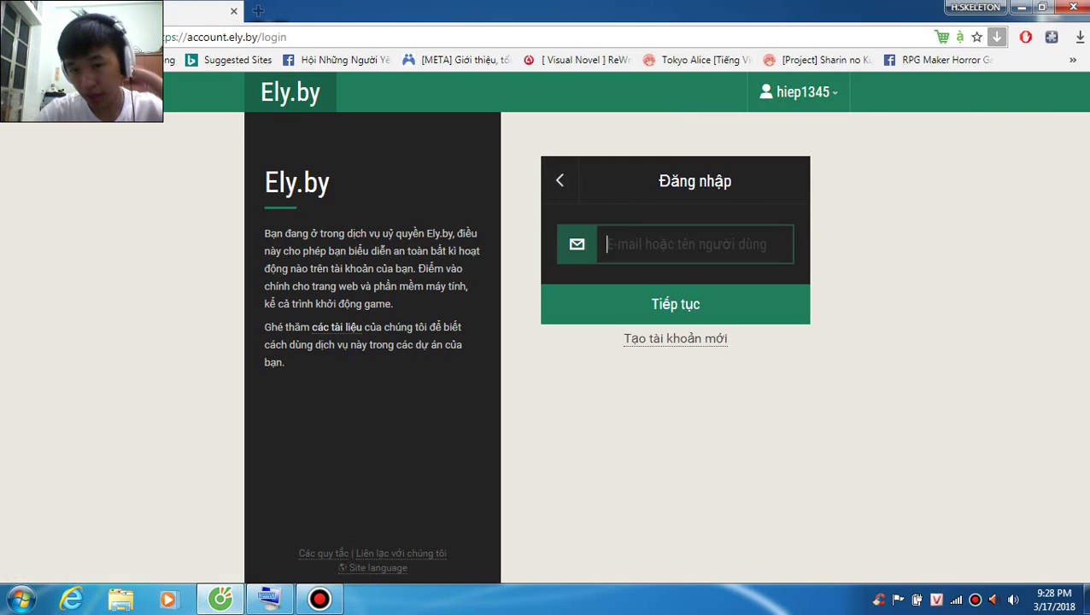
Step: Log in to Ely.by with another saved e-mail and its saved password, keeping the account remembered on this device
key(Down)
key(Down)
key(Return)
key(Return)
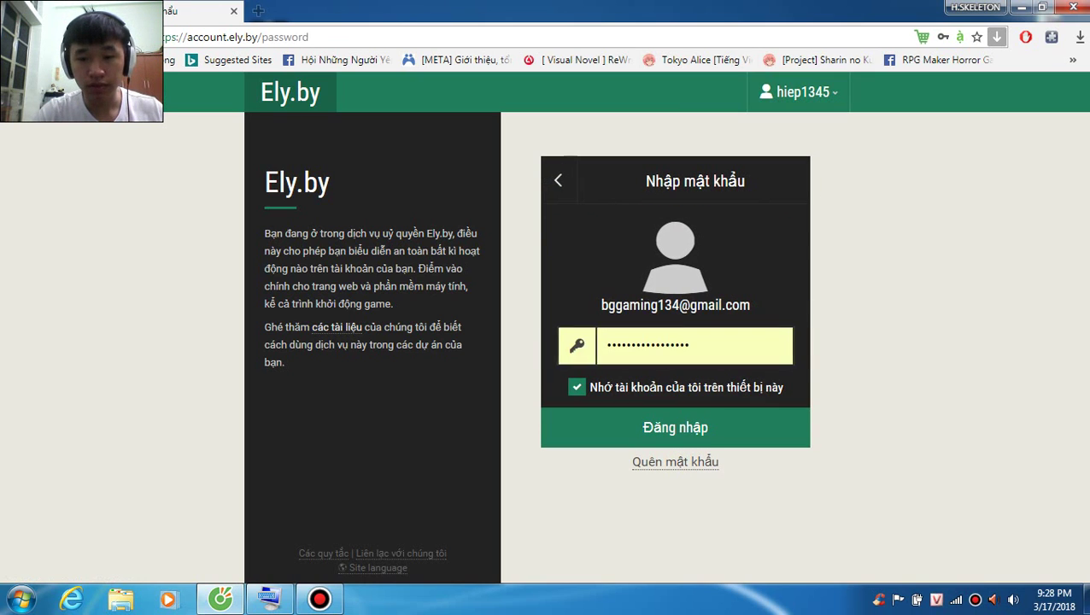
click(320, 600)
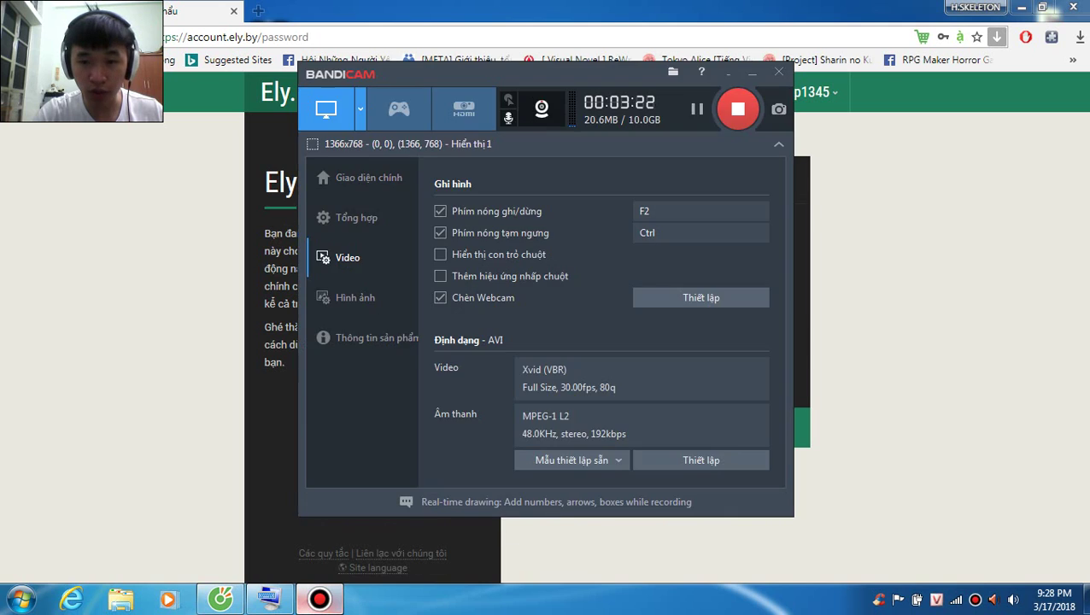
click(319, 600)
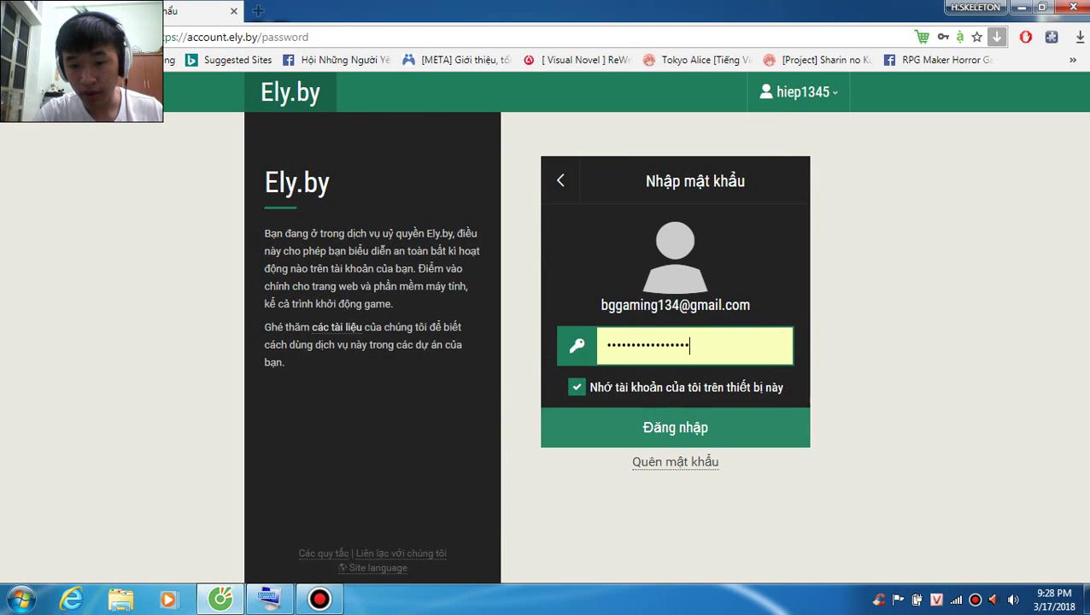
key(Return)
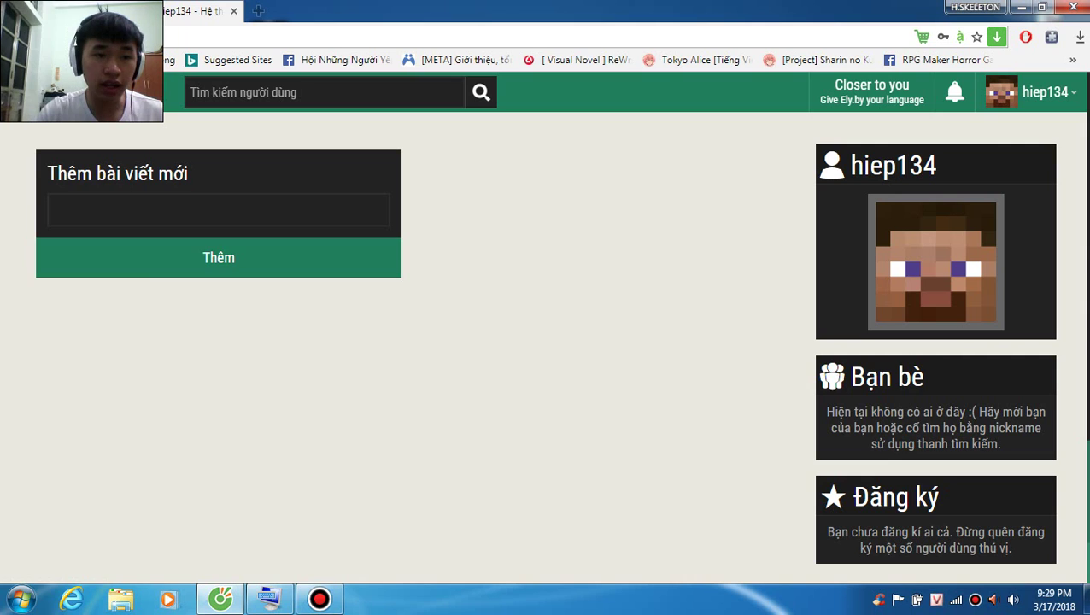
Step: Open Ely.by's downloads page and save the exe version of the TL launcher to the Desktop as TLauncher-MCL
click(20, 93)
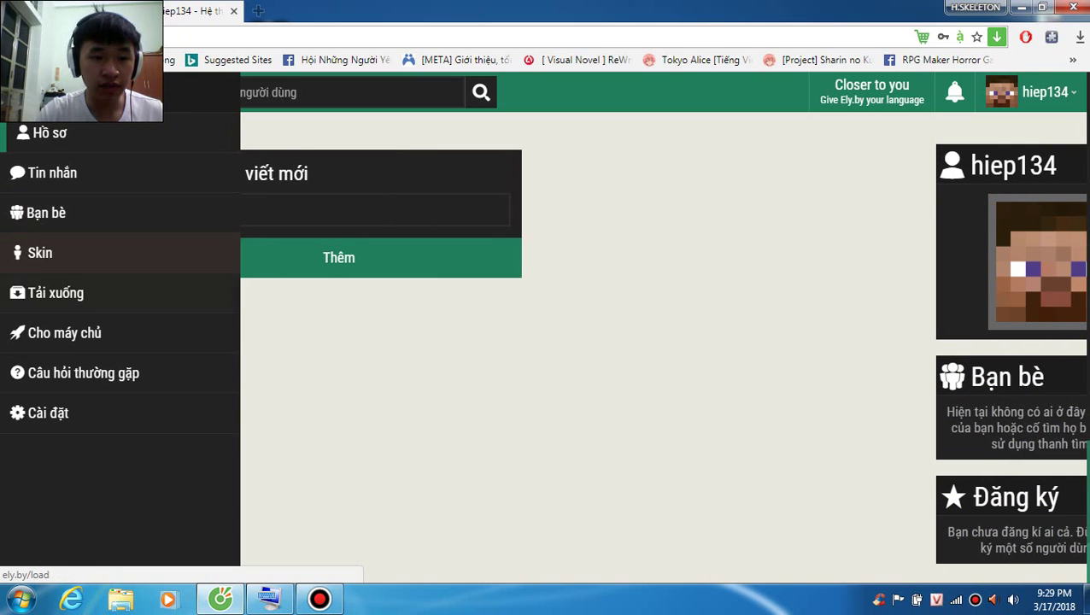
click(55, 293)
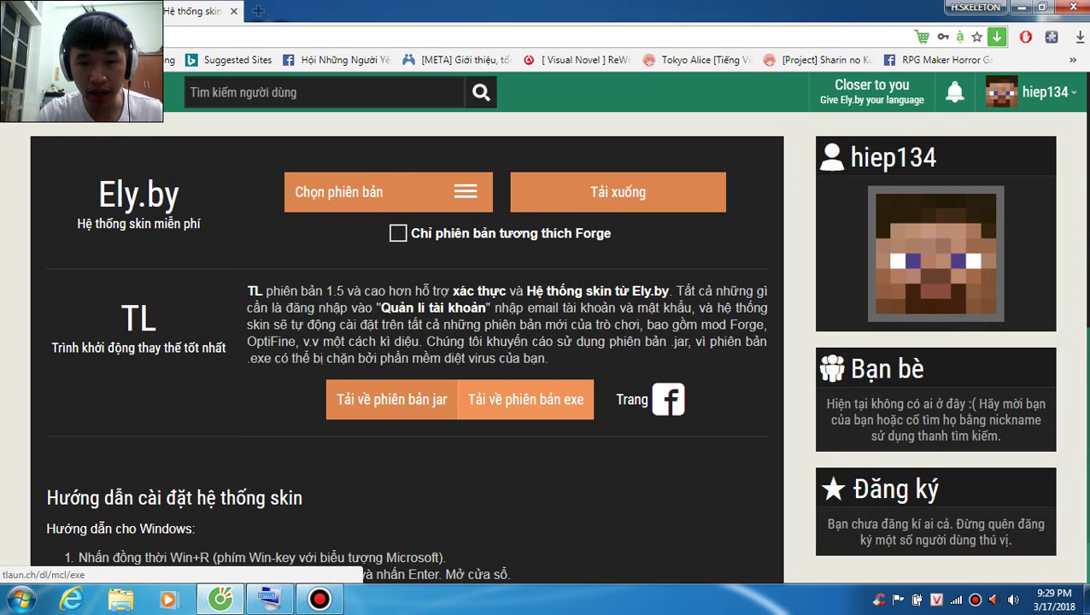
scroll(525, 399, down, 2)
click(526, 318)
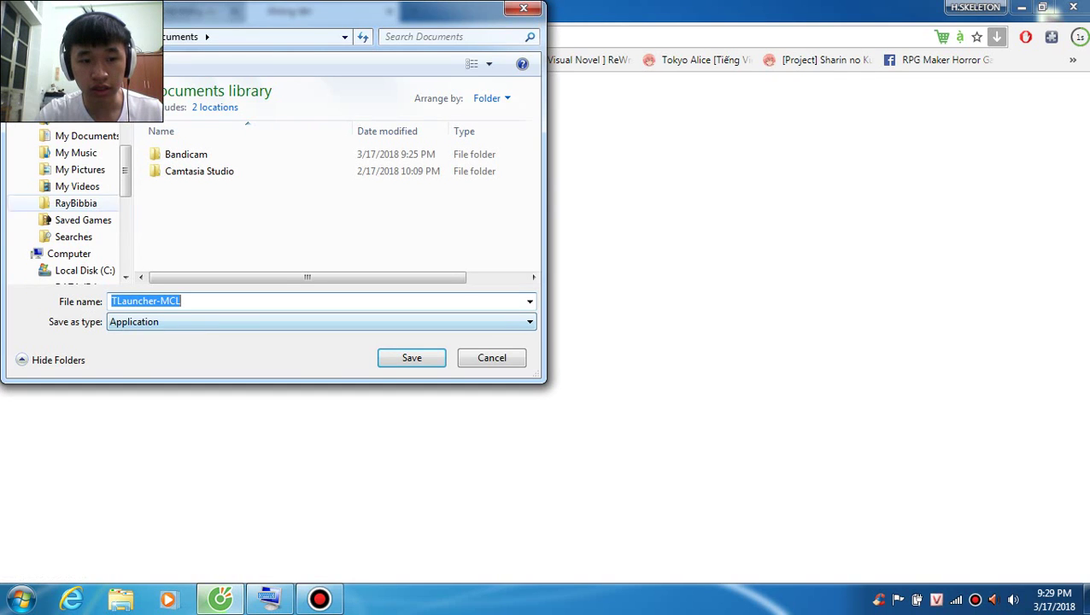
scroll(77, 171, up, 4)
click(56, 176)
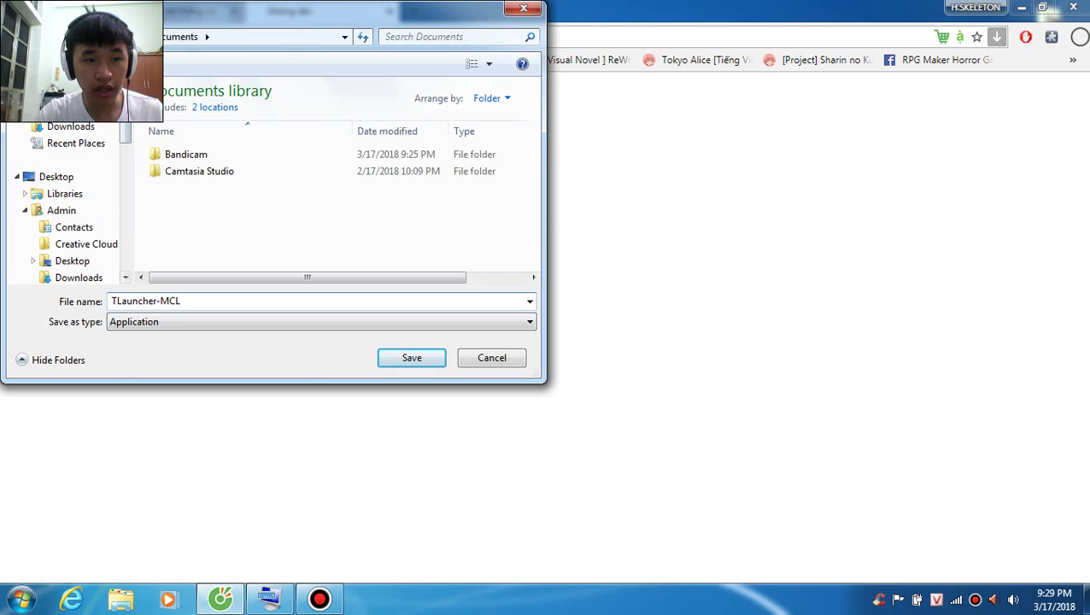
key(Return)
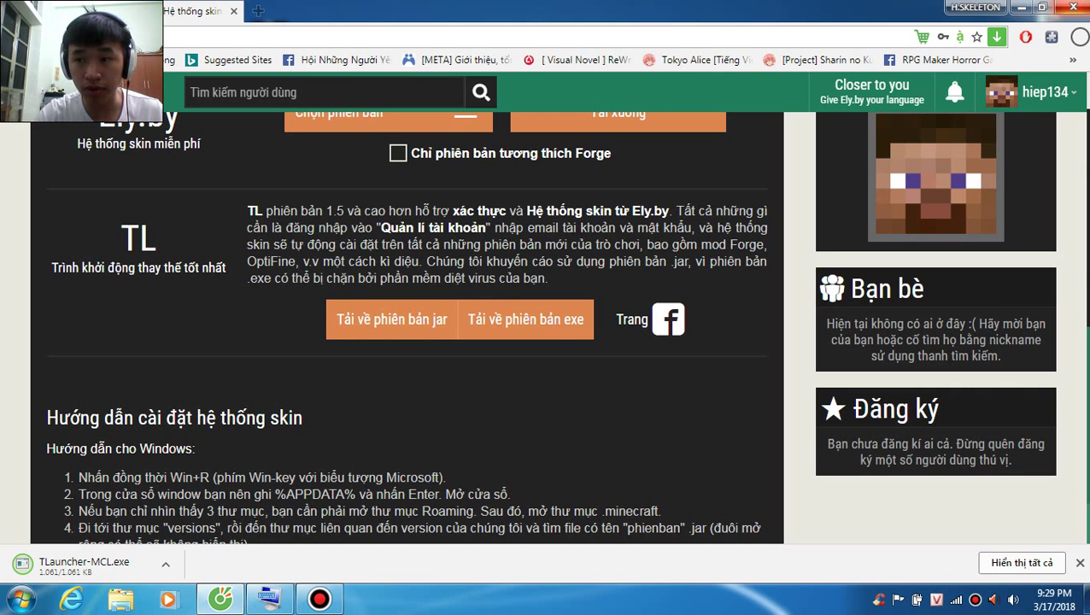
Step: Minimize the browser and refresh the desktop that holds the downloaded launcher
click(1022, 7)
right_click(233, 335)
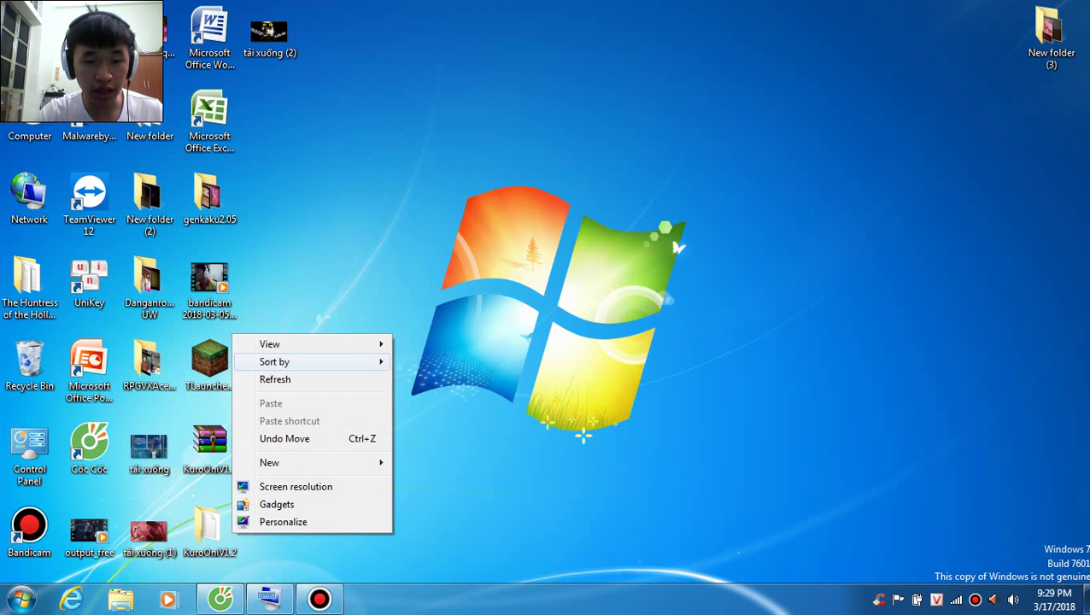
click(275, 379)
right_click(496, 245)
click(537, 289)
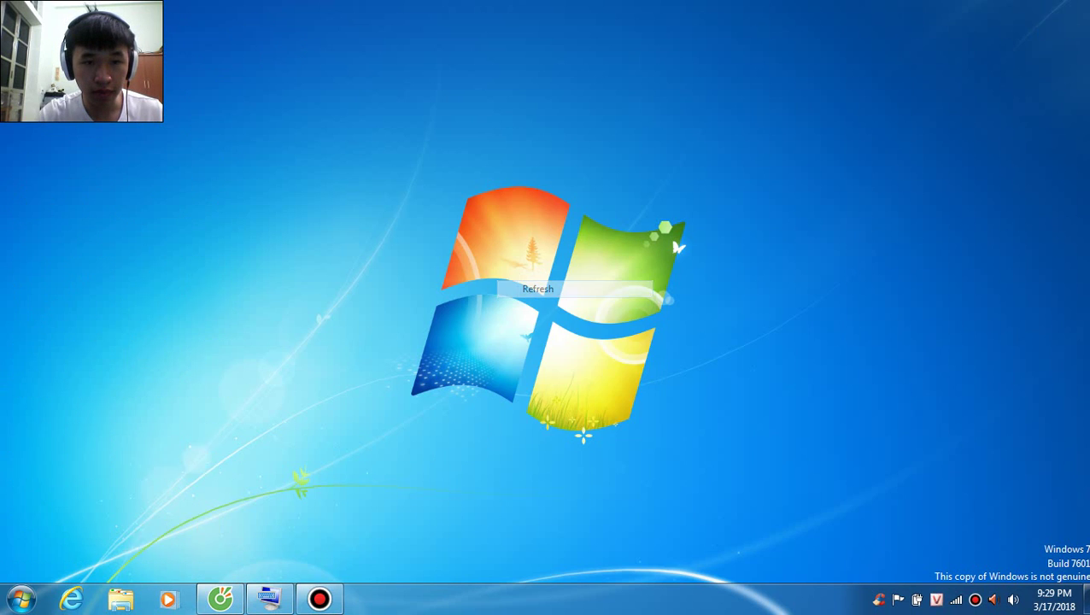
right_click(517, 283)
click(540, 327)
right_click(543, 333)
mouse_move(598, 360)
click(586, 378)
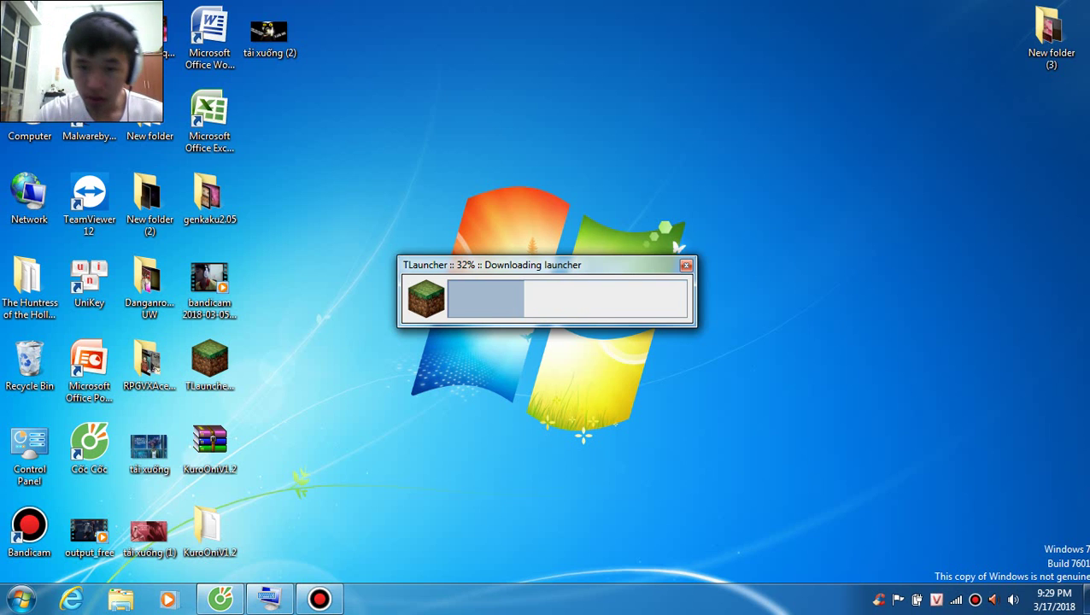
Step: Switch back to the browser, look over the Ely.by site sections and open the account's profile page
click(220, 599)
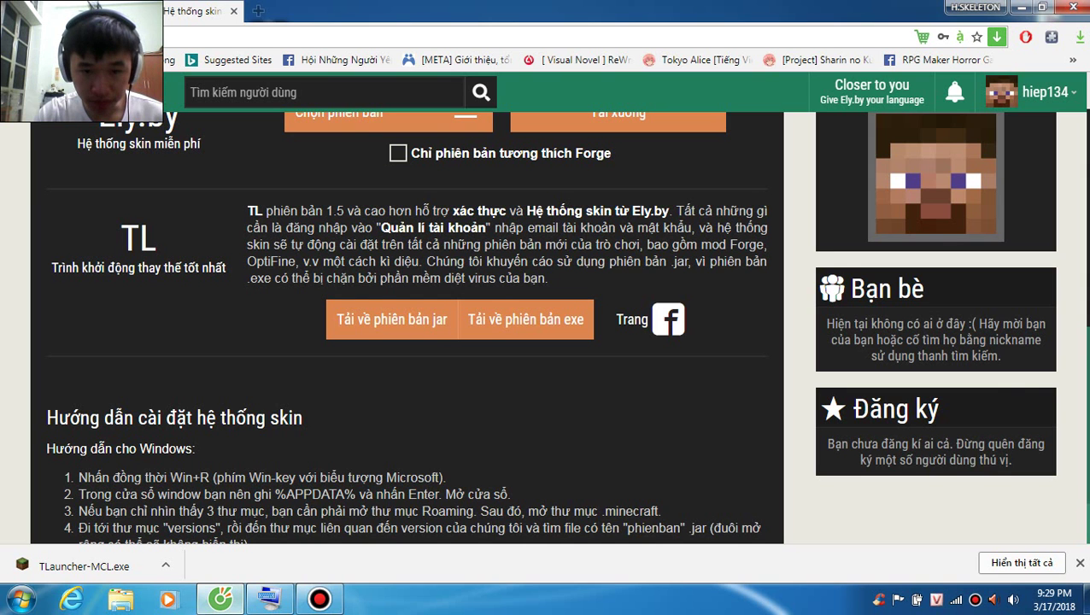
scroll(545, 325, up, 1)
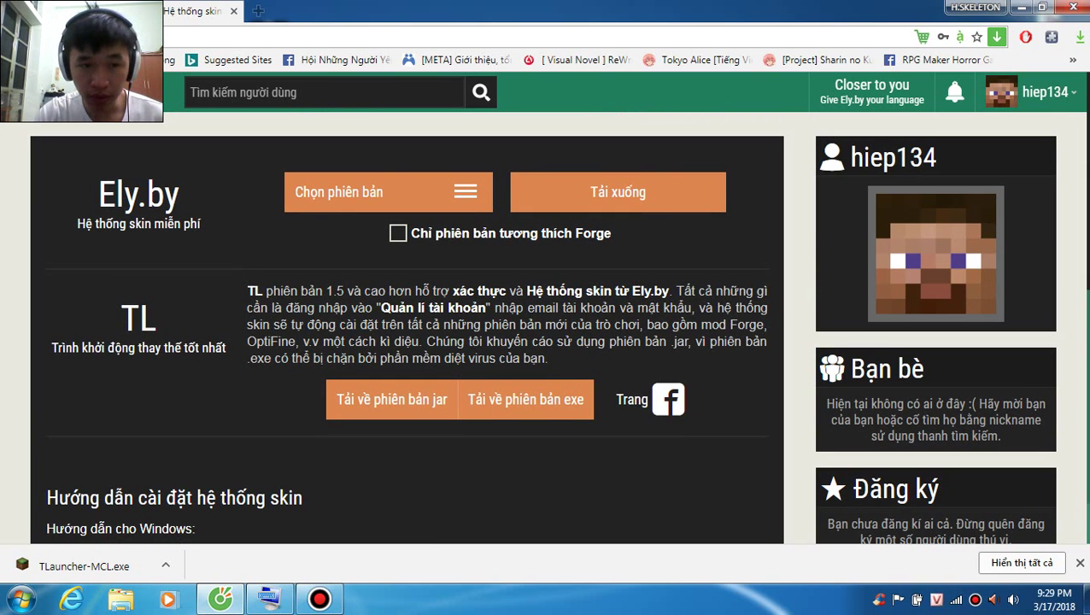
click(21, 92)
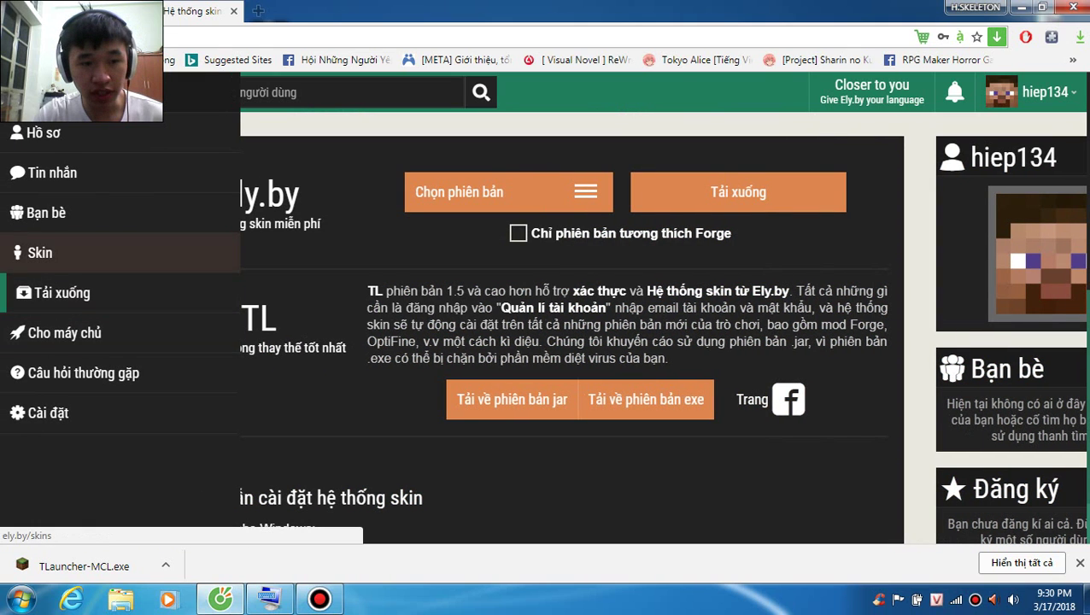
click(21, 93)
click(21, 92)
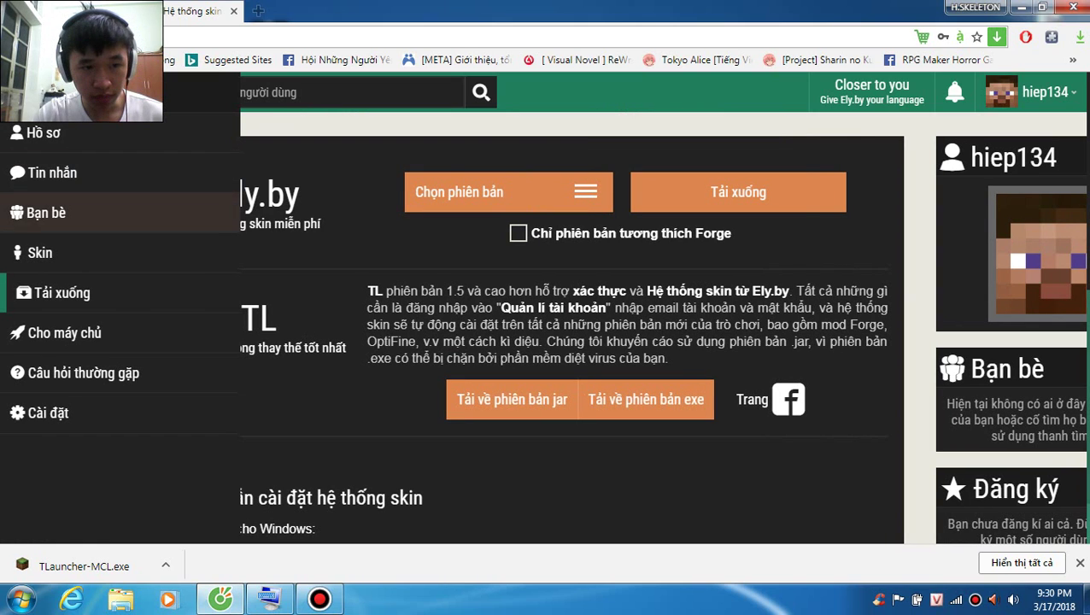
click(39, 129)
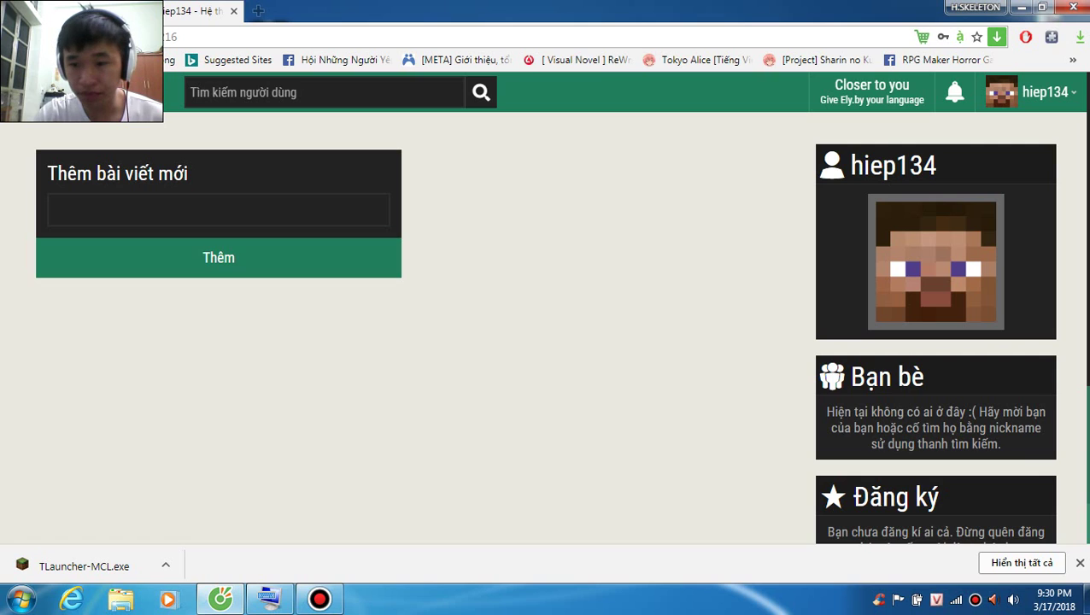
Step: Return to the desktop to check the TLauncher download progress and refresh the icons
click(1021, 7)
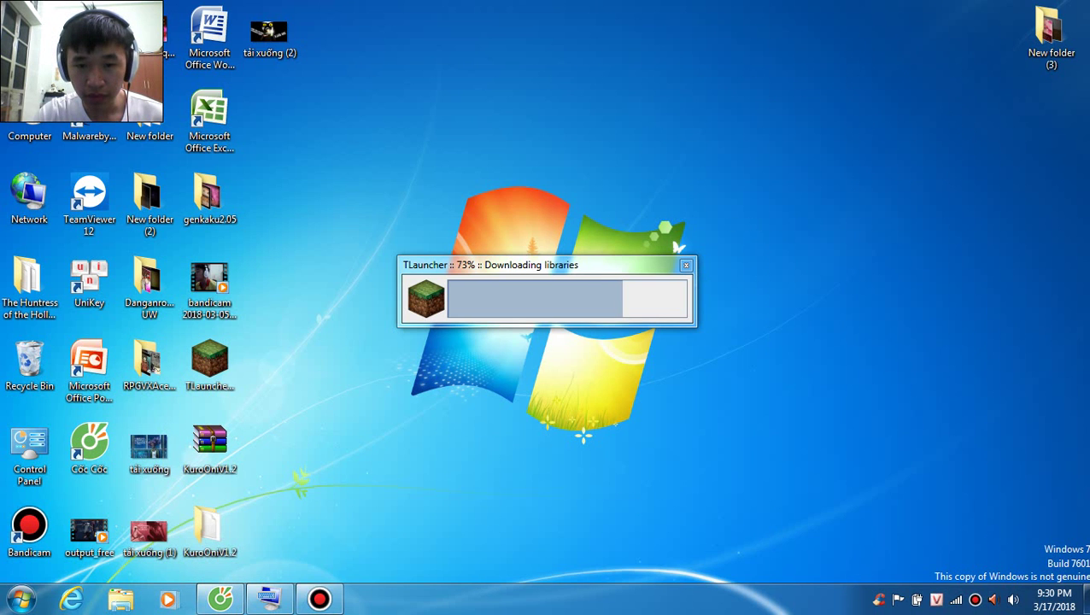
right_click(785, 61)
click(811, 107)
right_click(807, 98)
click(829, 146)
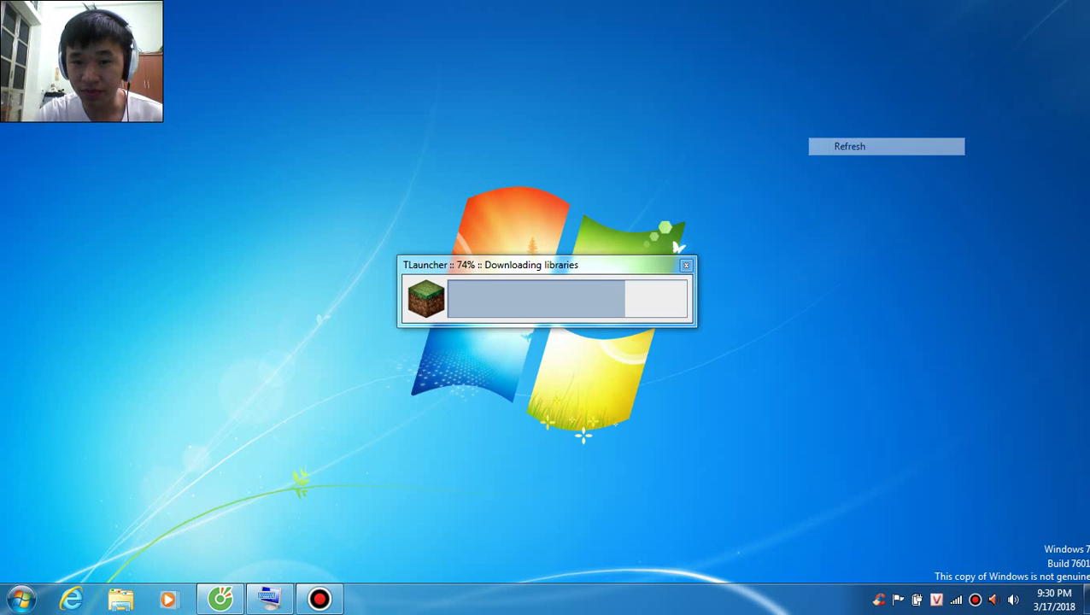
right_click(823, 143)
click(854, 190)
right_click(856, 190)
click(888, 236)
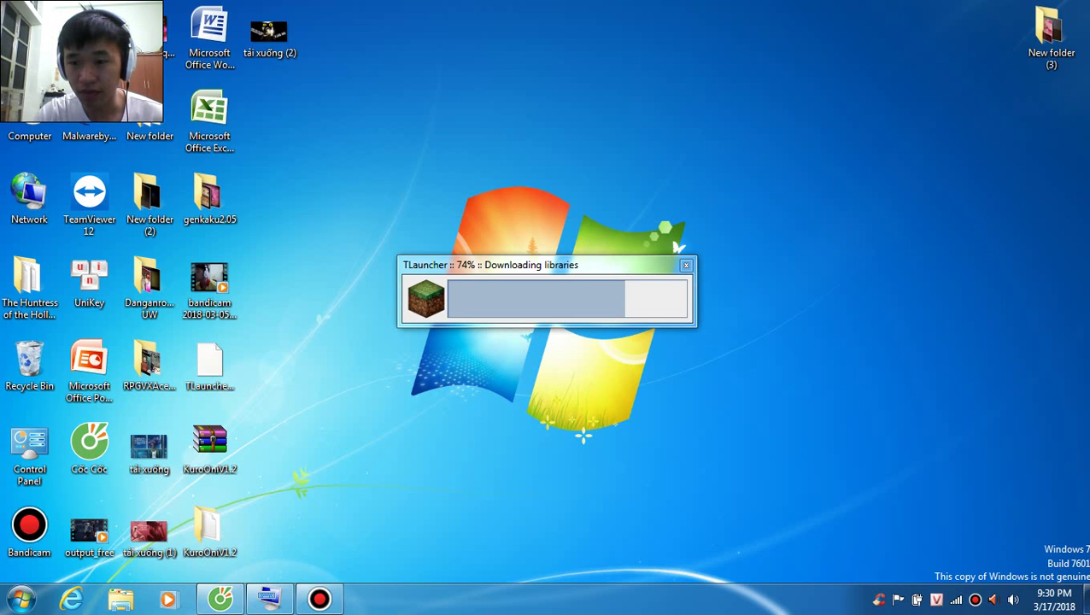
right_click(883, 243)
click(915, 289)
right_click(906, 286)
click(939, 334)
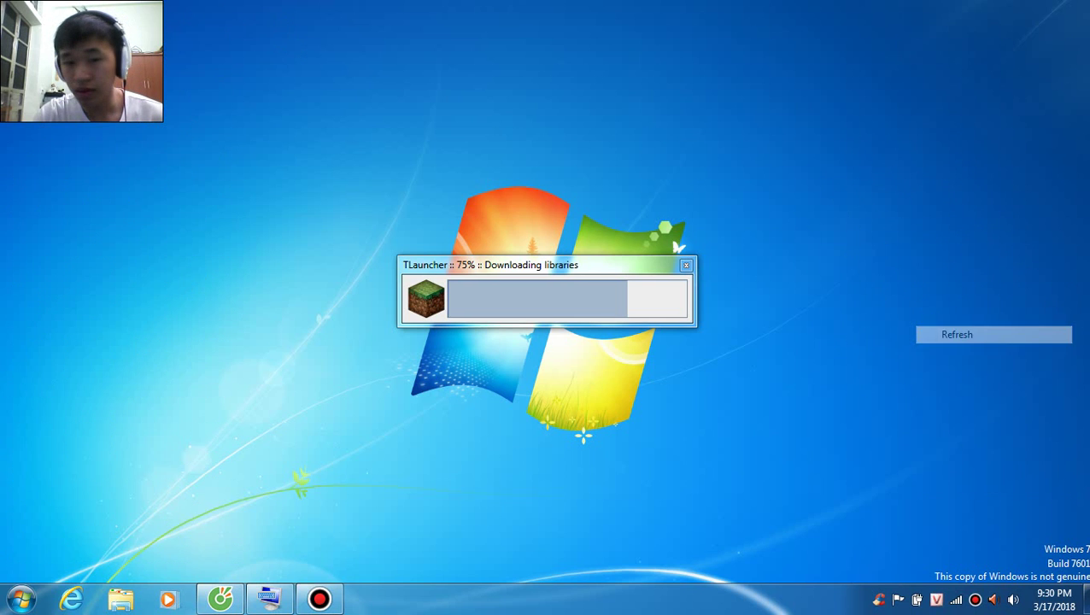
right_click(596, 109)
click(632, 153)
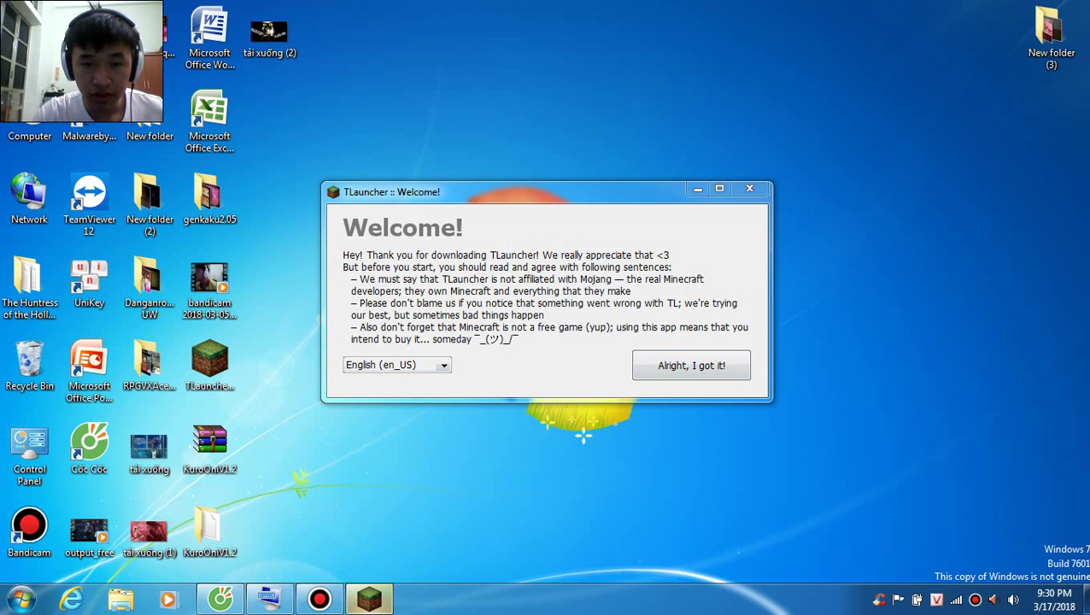
Step: Accept TLauncher's welcome notice and set the new working folder to New folder (3) on the Desktop
click(691, 366)
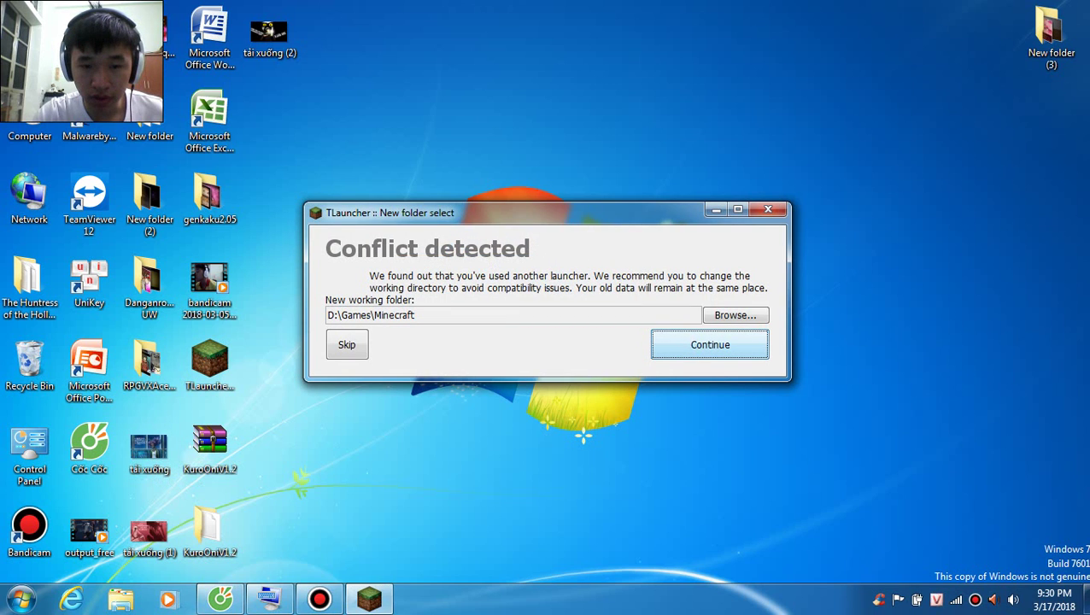
click(736, 315)
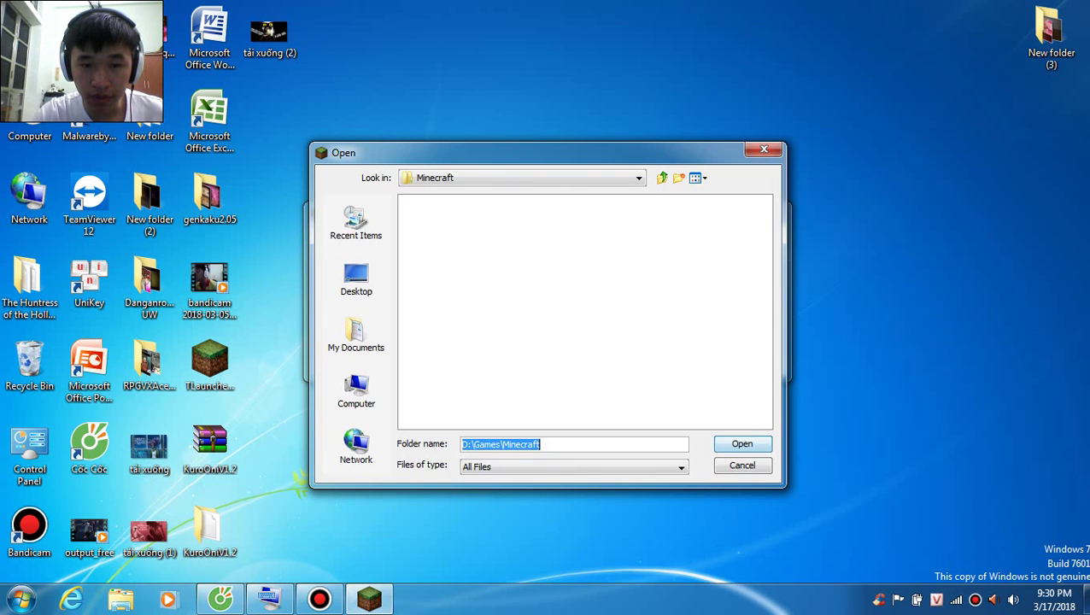
click(356, 279)
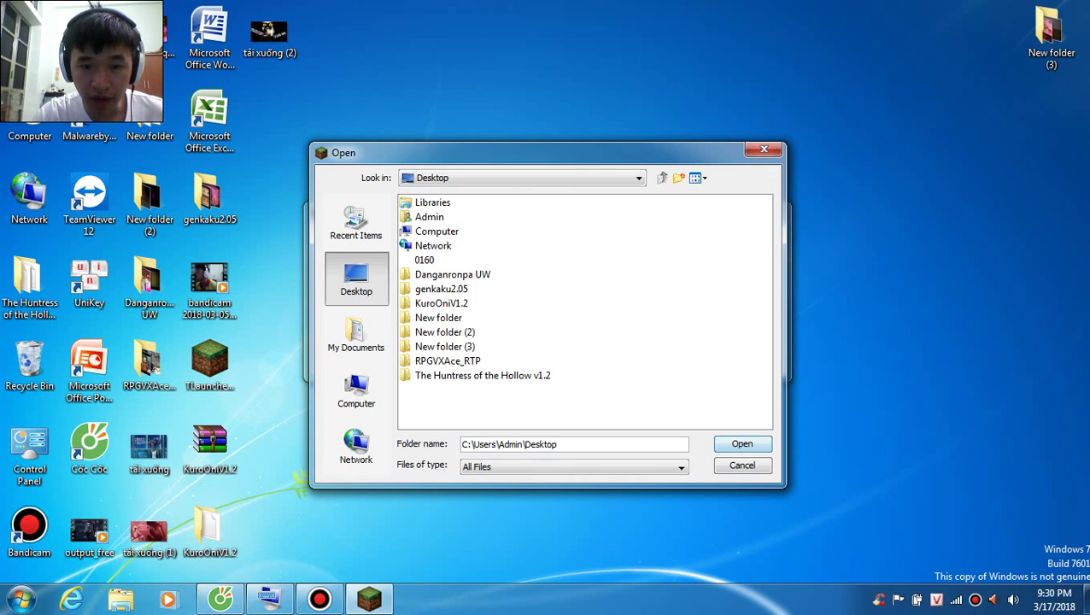
click(444, 347)
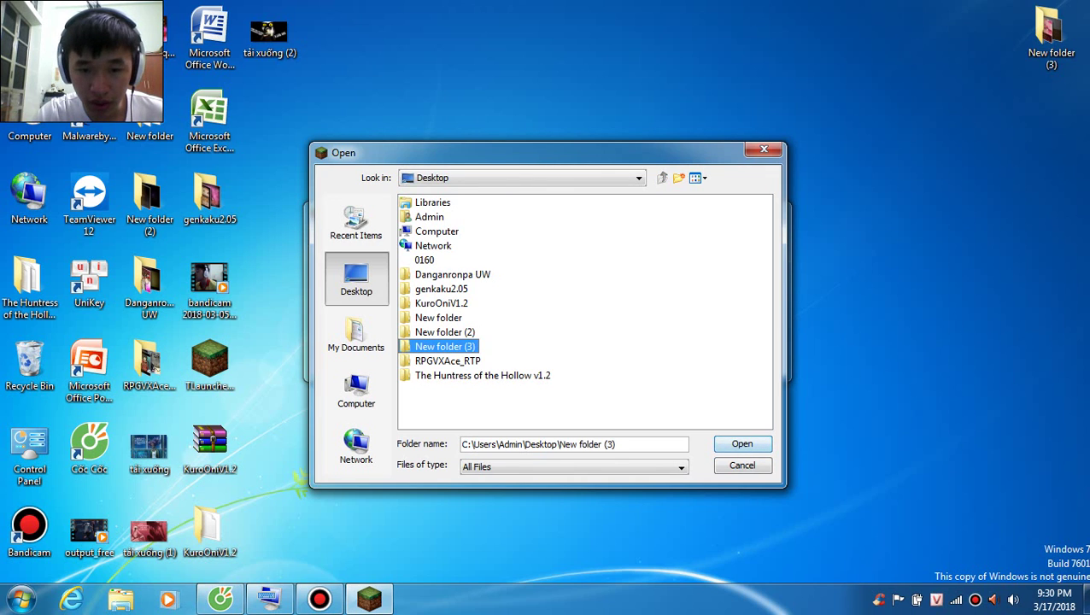
click(741, 443)
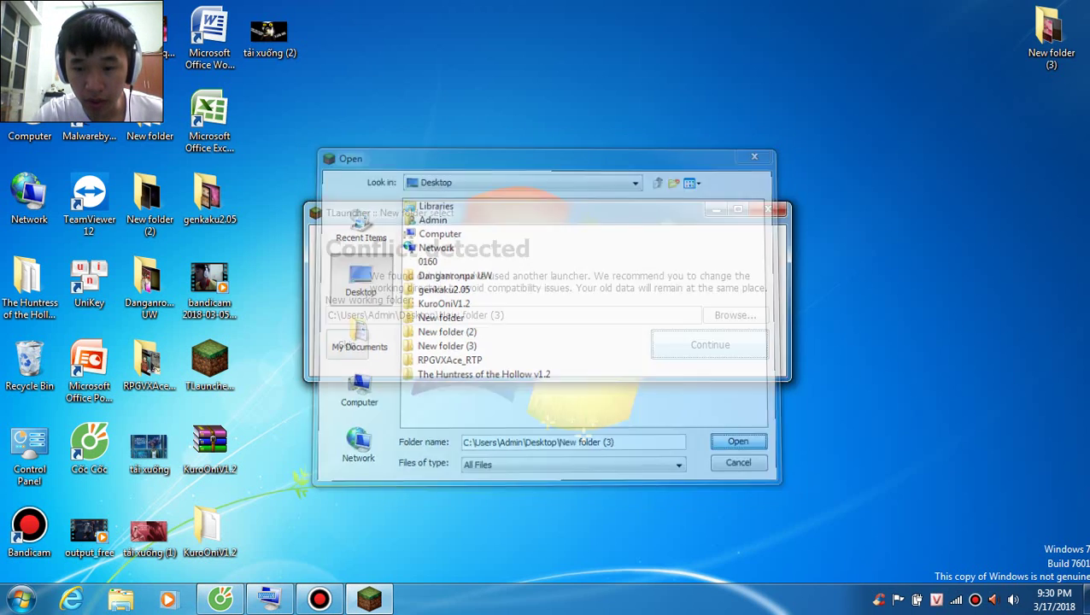
click(709, 345)
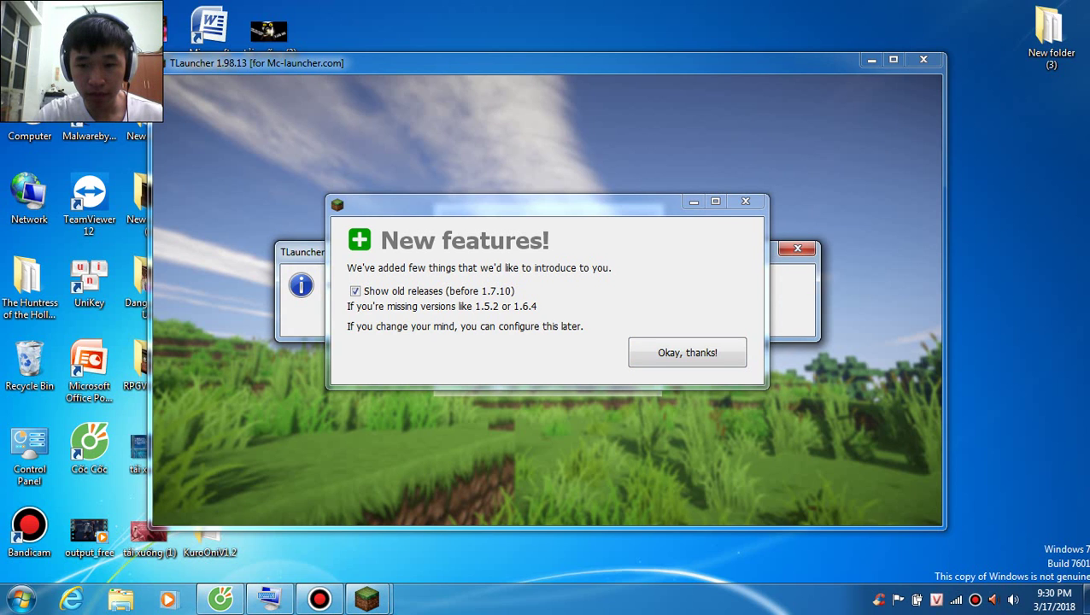
Step: Accept the new features notice with old releases before 1.7.10 kept enabled
click(687, 352)
click(547, 315)
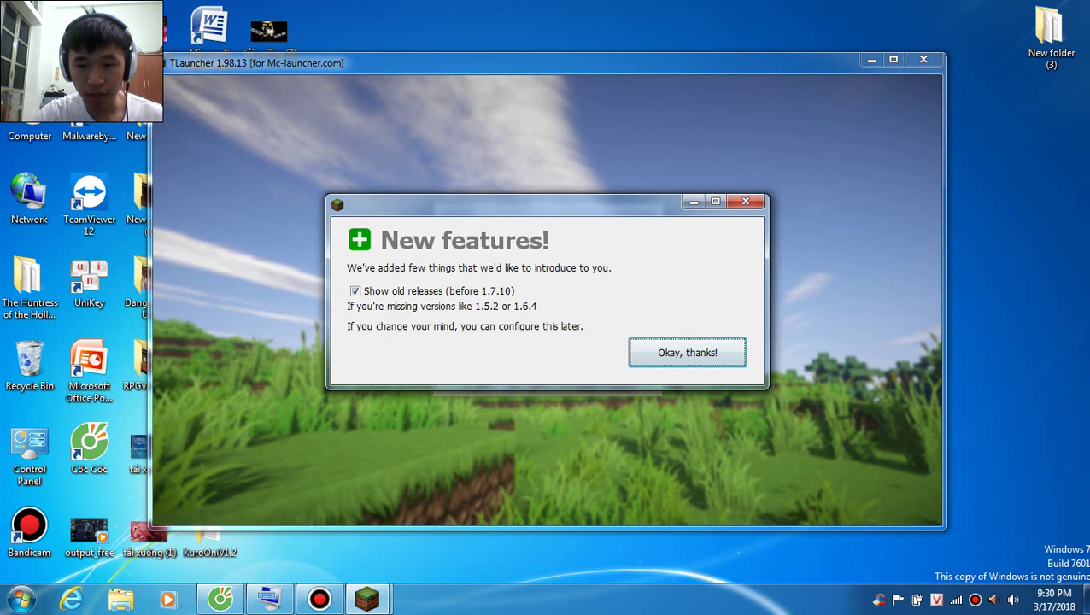
click(686, 352)
Step: Look over the launcher's account choices and settings options, then view the game folder and close it
click(634, 243)
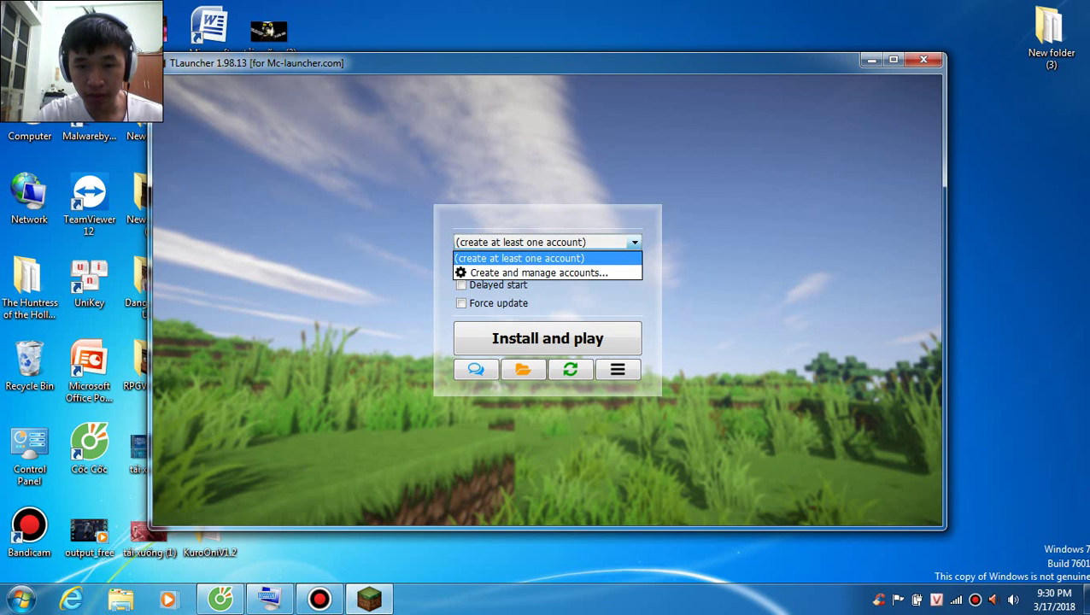
click(634, 243)
click(617, 370)
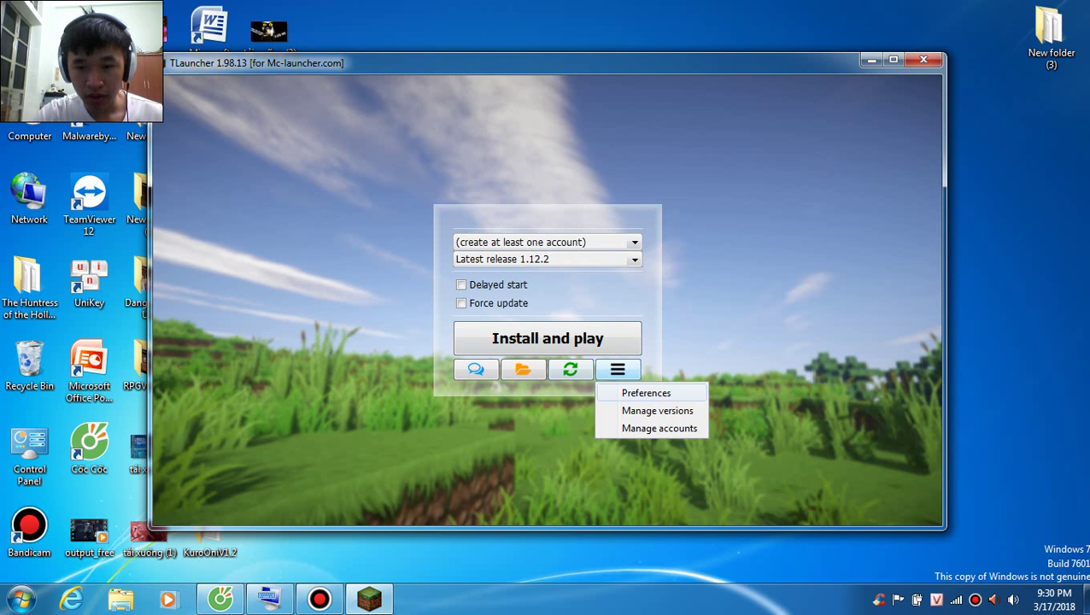
key(Escape)
click(523, 370)
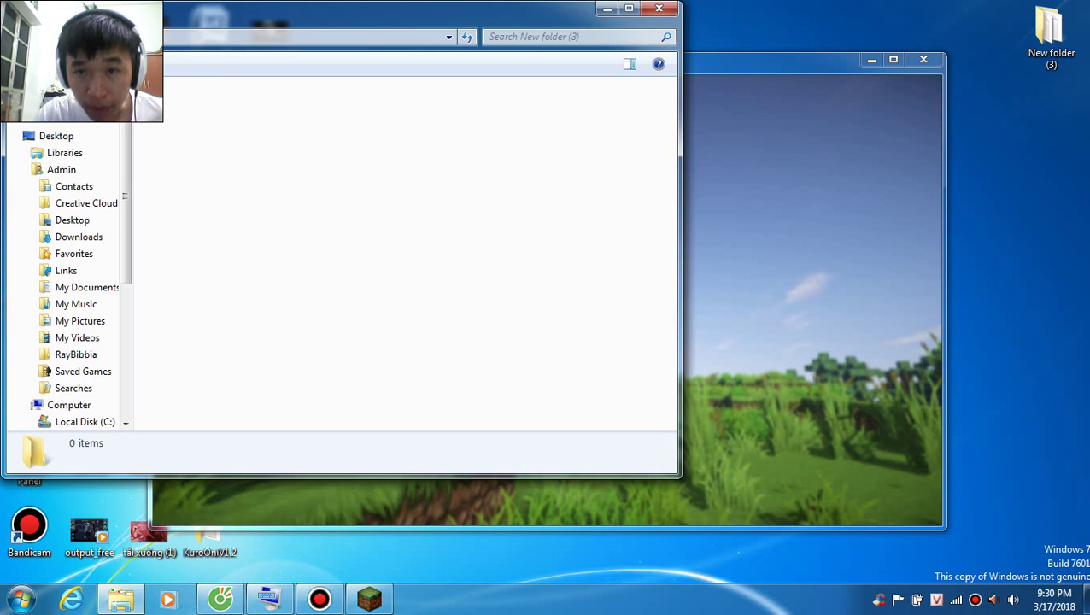
click(658, 8)
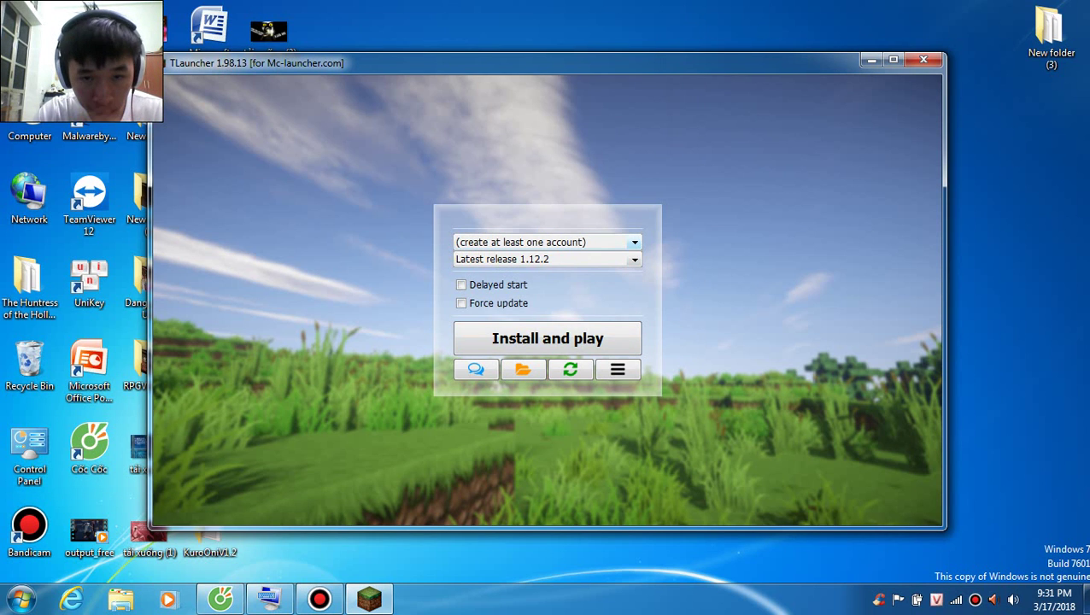
Step: Open the launcher's account management and start adding an account of the Ely.by skin system type
click(633, 242)
click(570, 272)
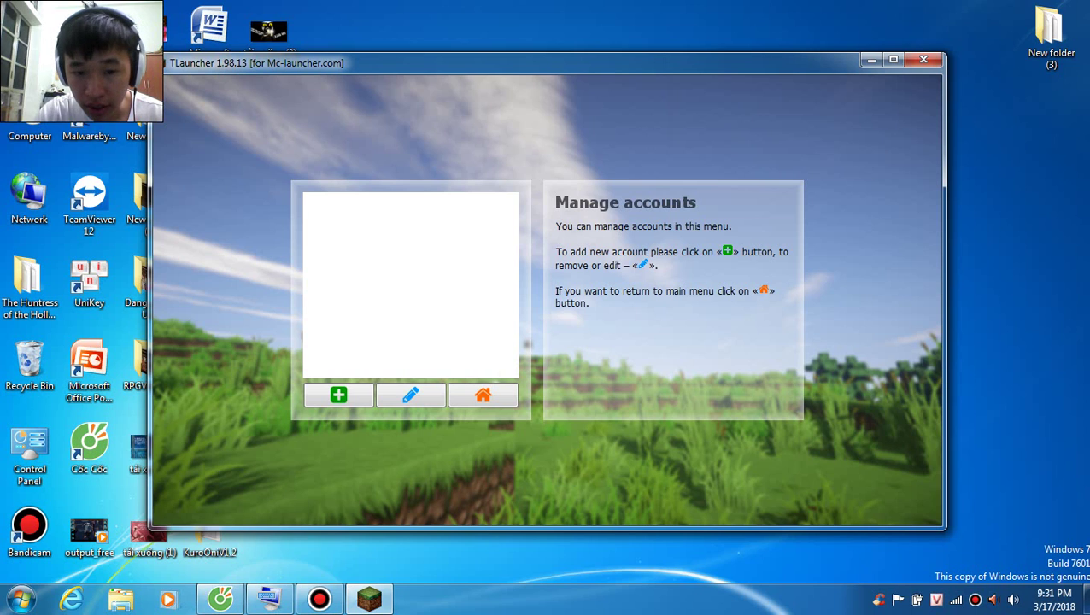
click(339, 395)
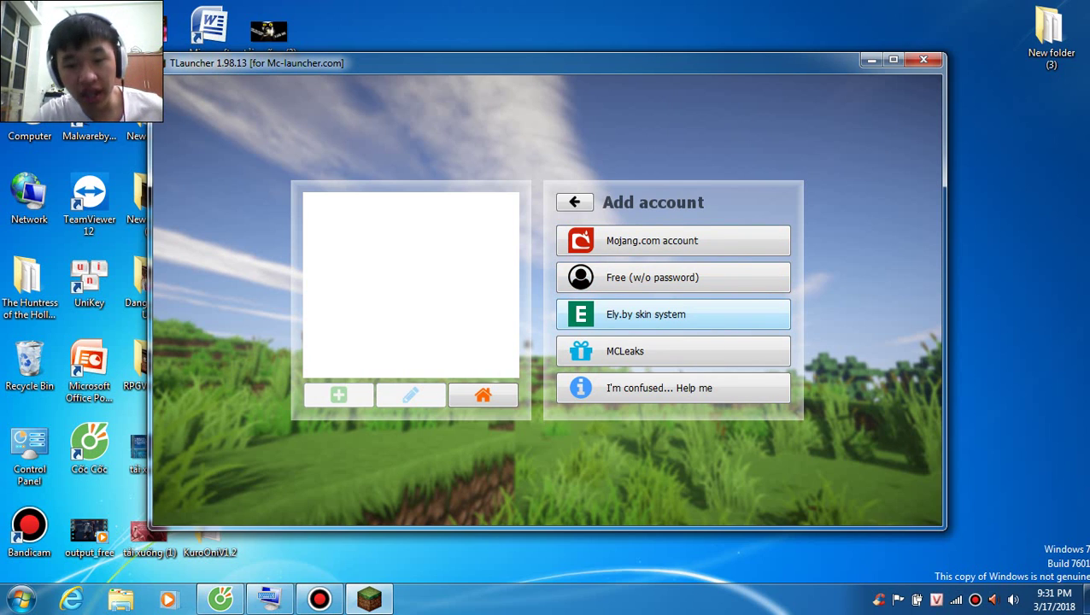
key(space)
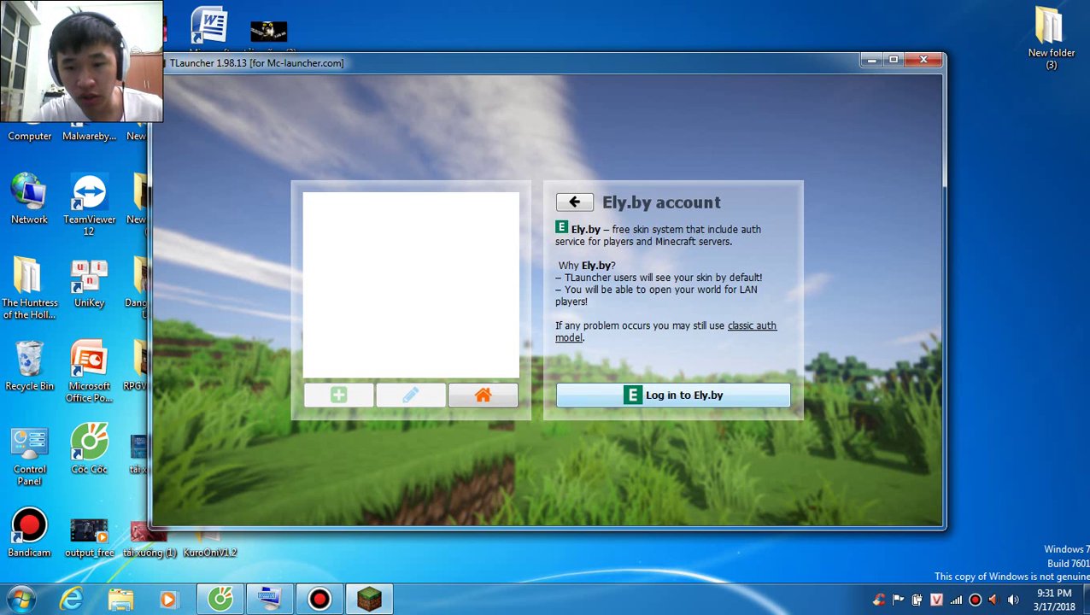
Step: Log in to Ely.by in the browser, decline the Java firewall request and authorize TLauncher with the existing account
key(space)
key(space)
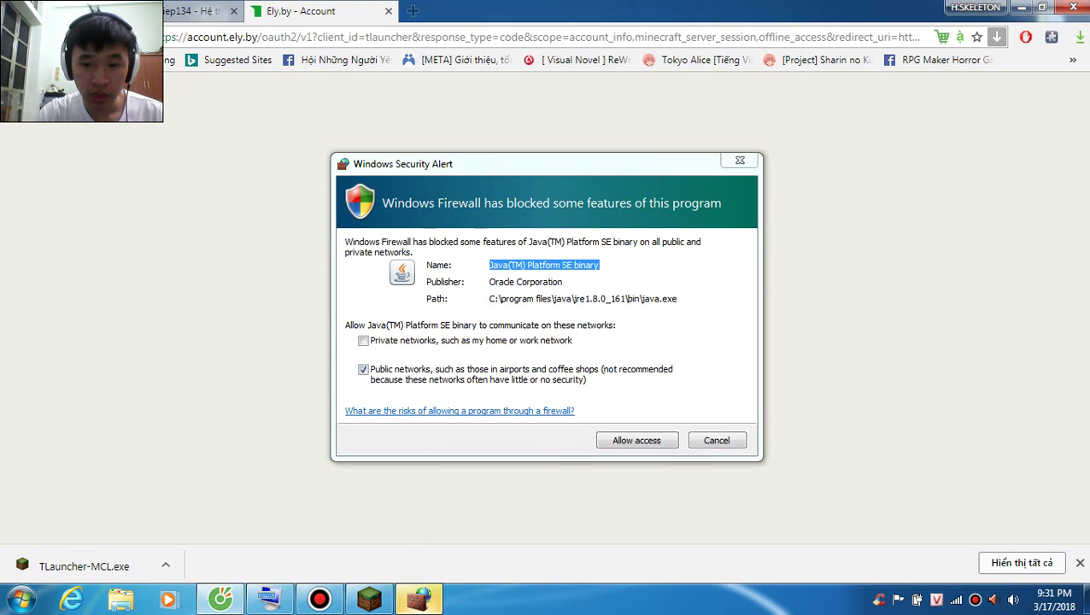
click(716, 441)
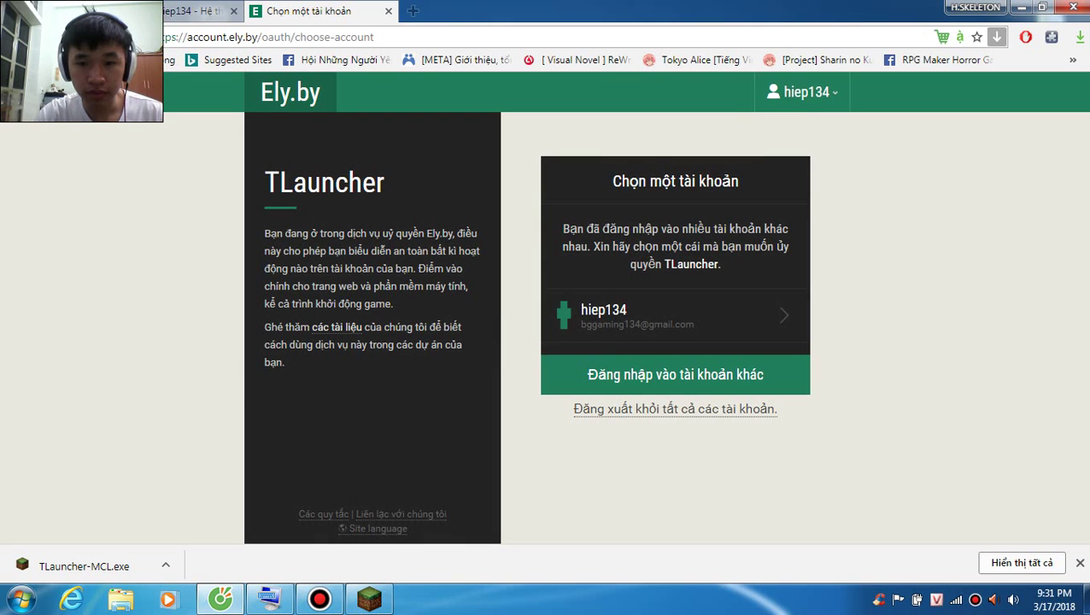
click(674, 316)
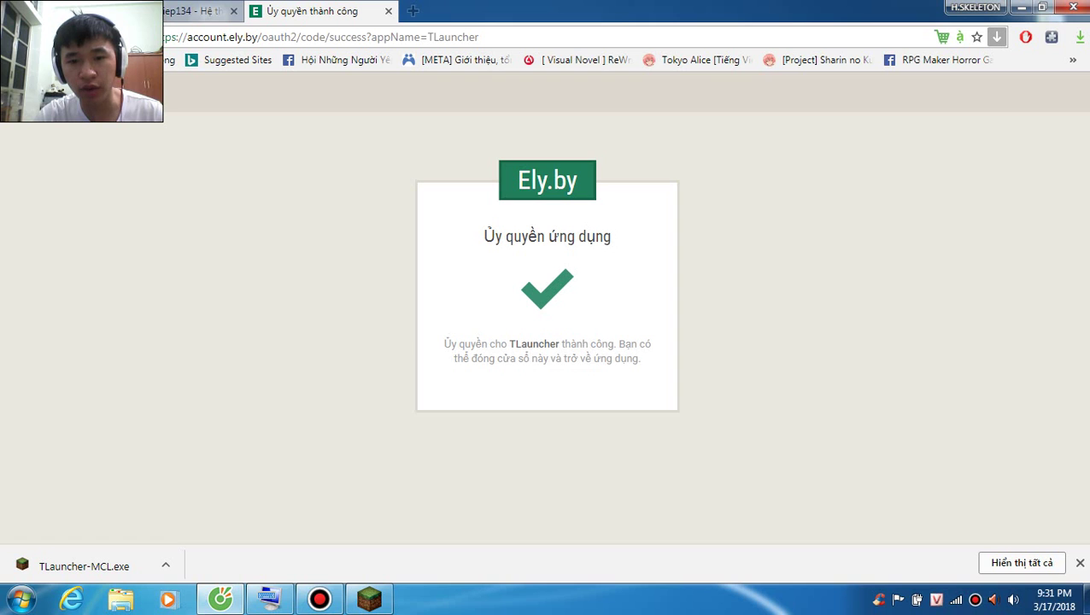
click(1021, 8)
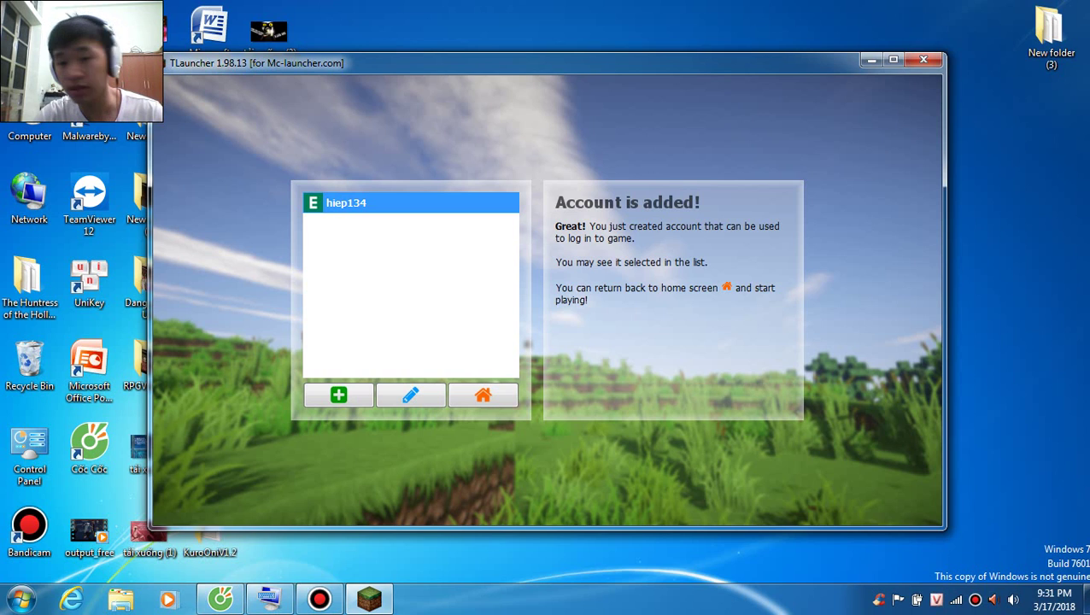
Step: Return to the launcher's home screen and select Latest release 1.12.2 as the game version
click(482, 395)
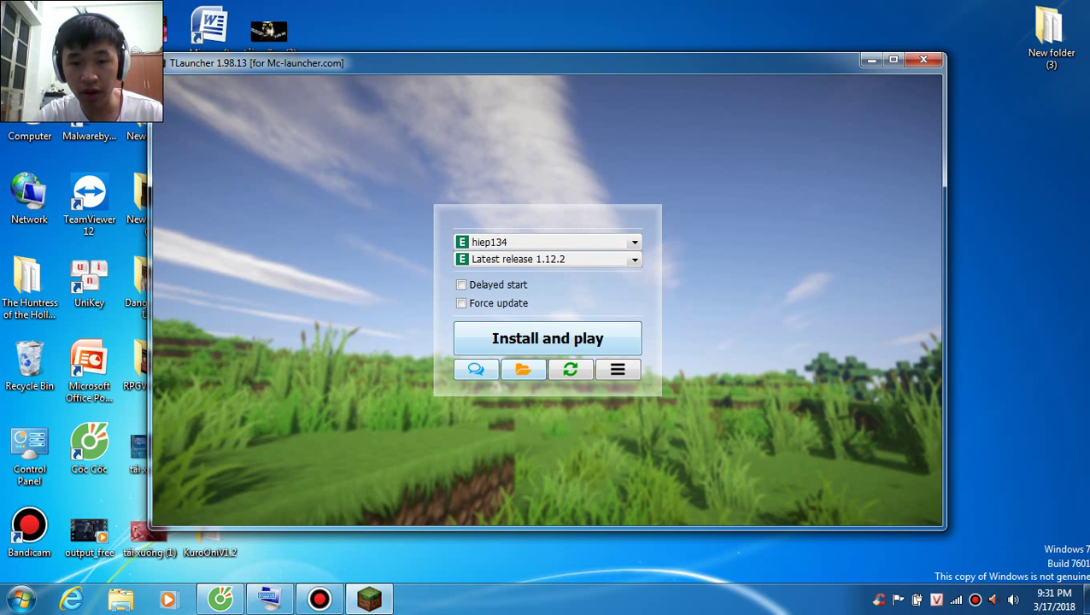
click(633, 260)
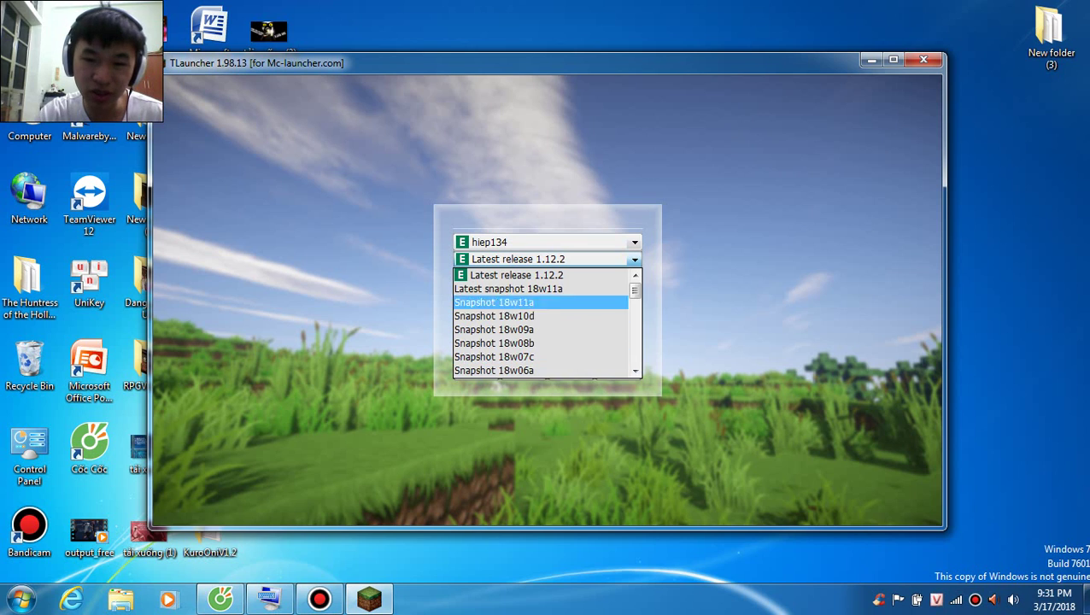
click(513, 274)
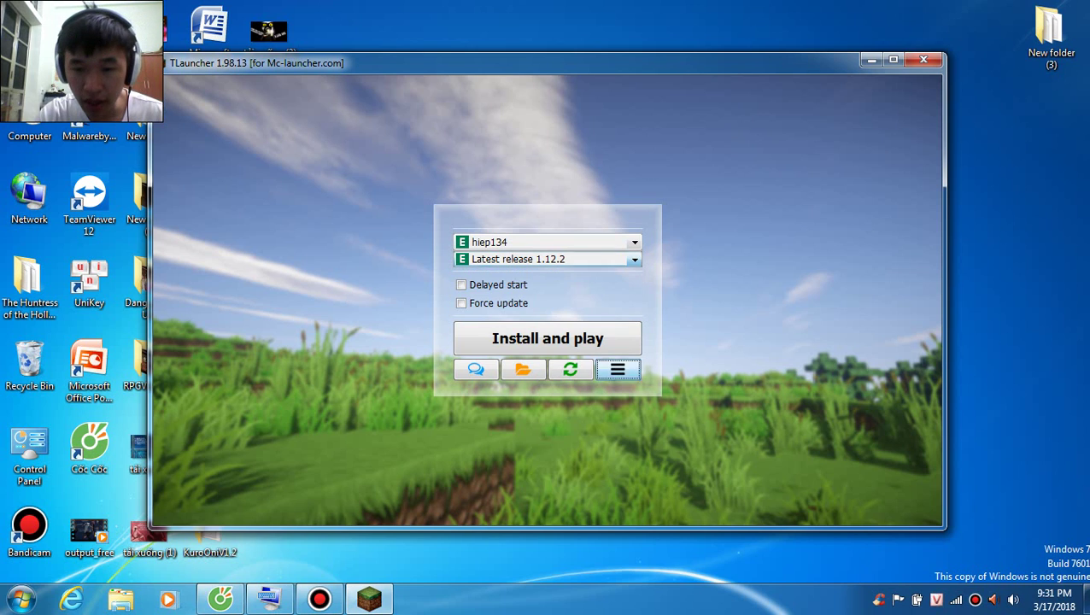
Step: Open the launcher preferences, change the interface language to Tiếng Việt (vi) and apply the change
click(618, 369)
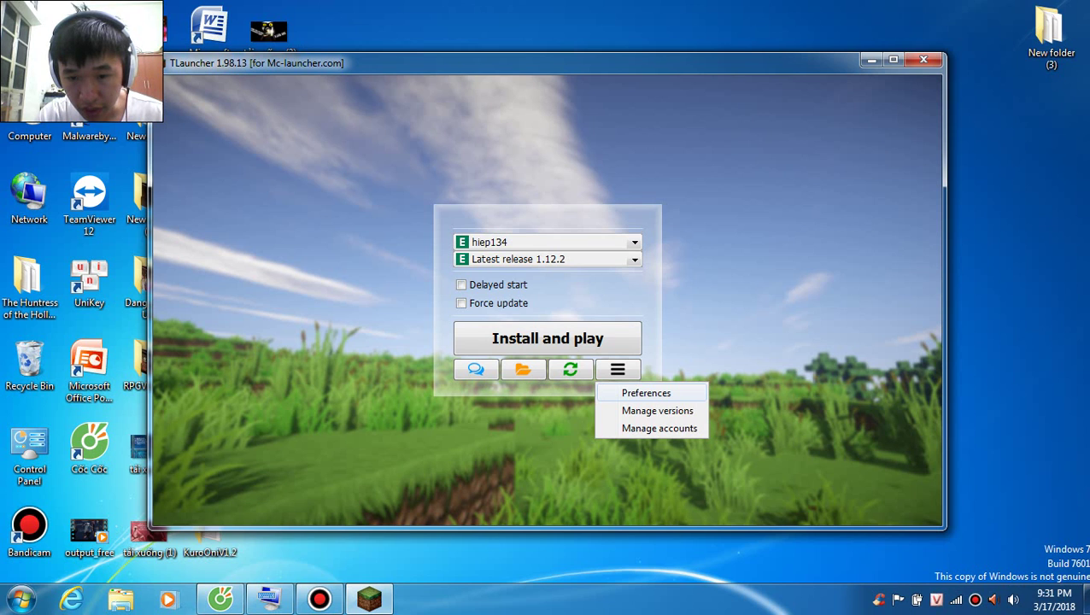
click(645, 393)
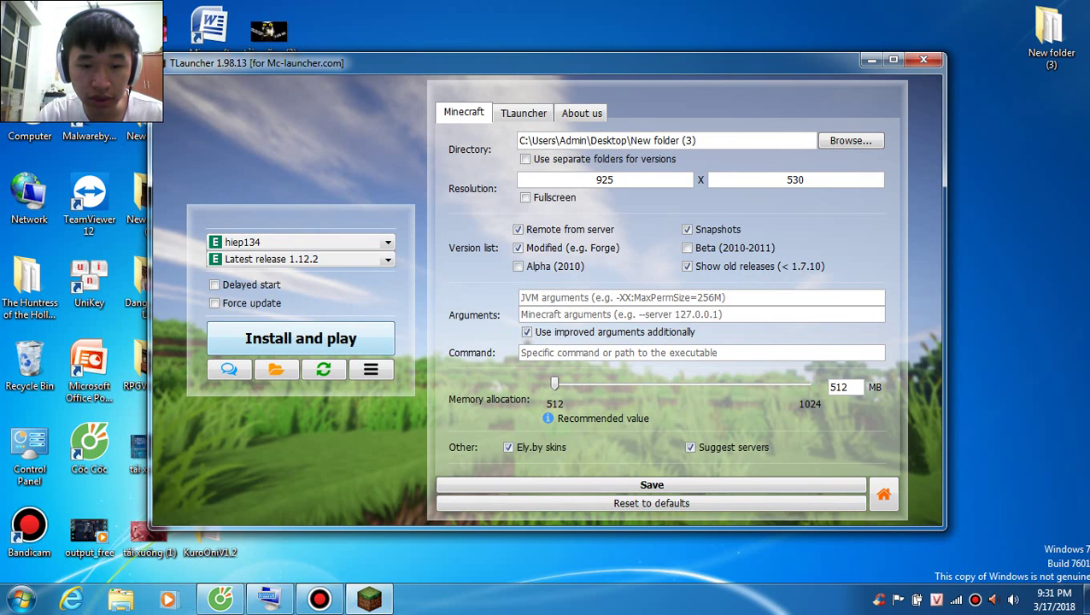
click(371, 369)
click(399, 393)
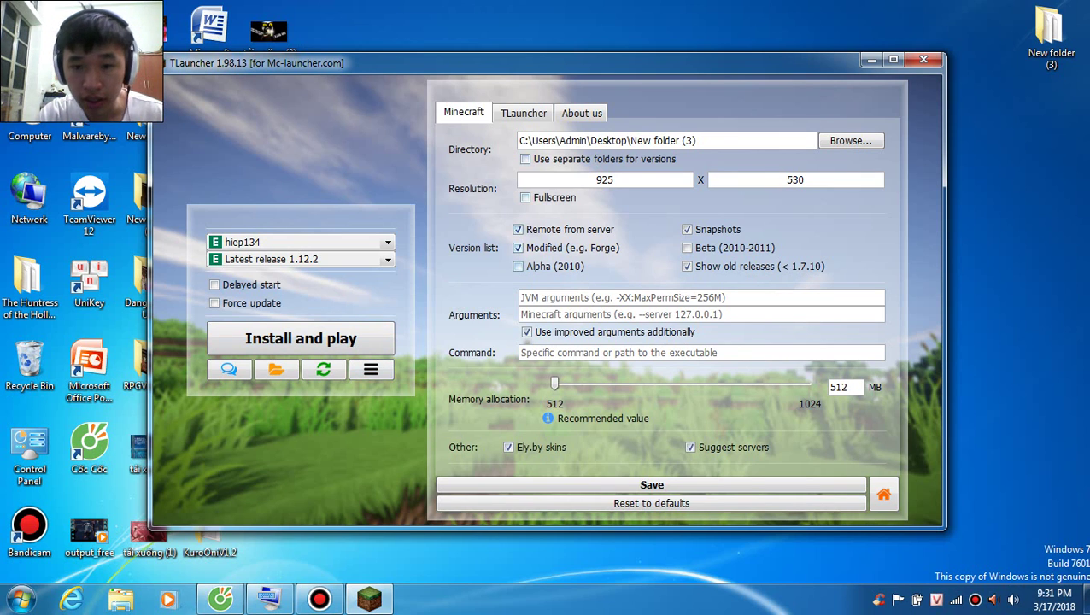
click(581, 113)
click(522, 112)
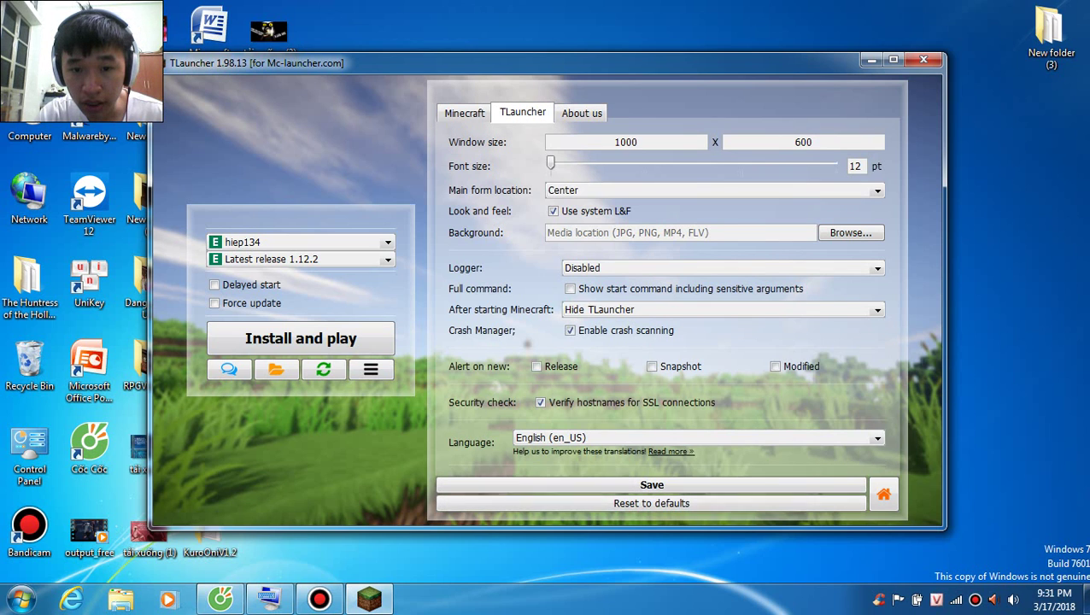
click(555, 437)
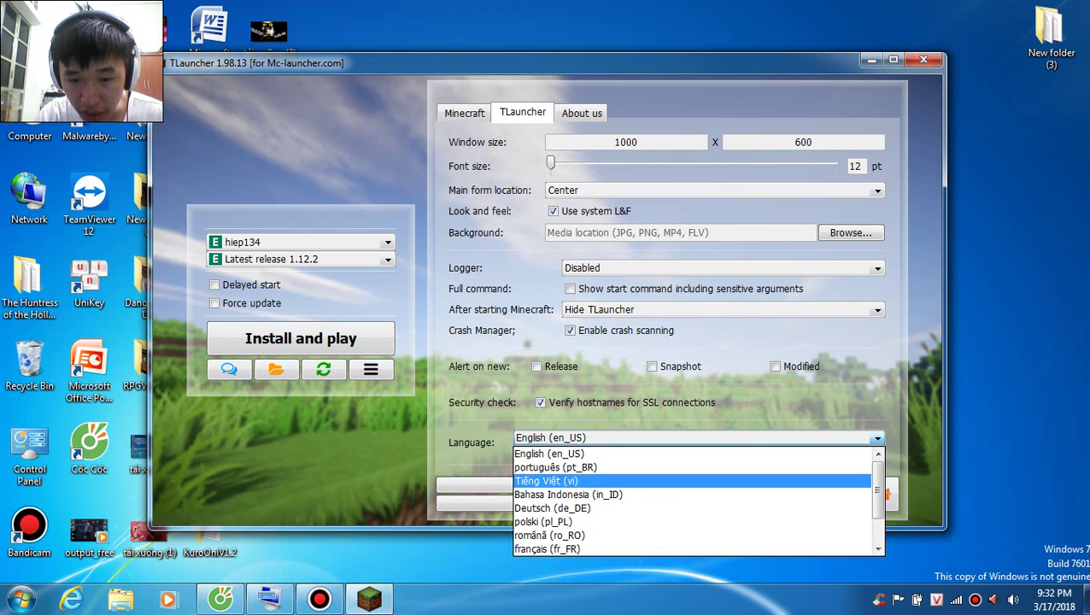
click(547, 480)
click(547, 484)
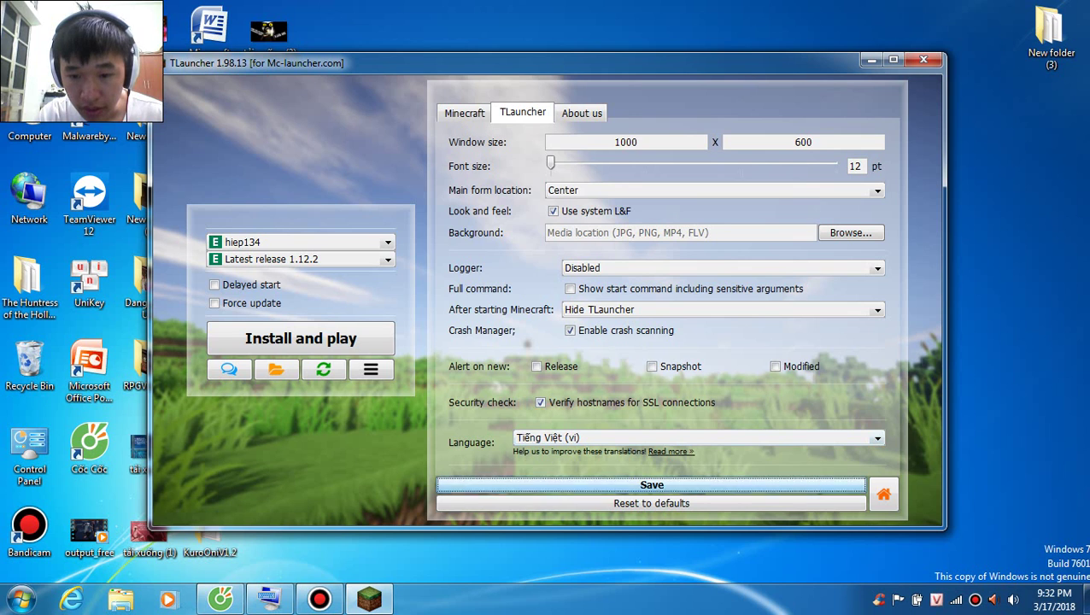
click(546, 352)
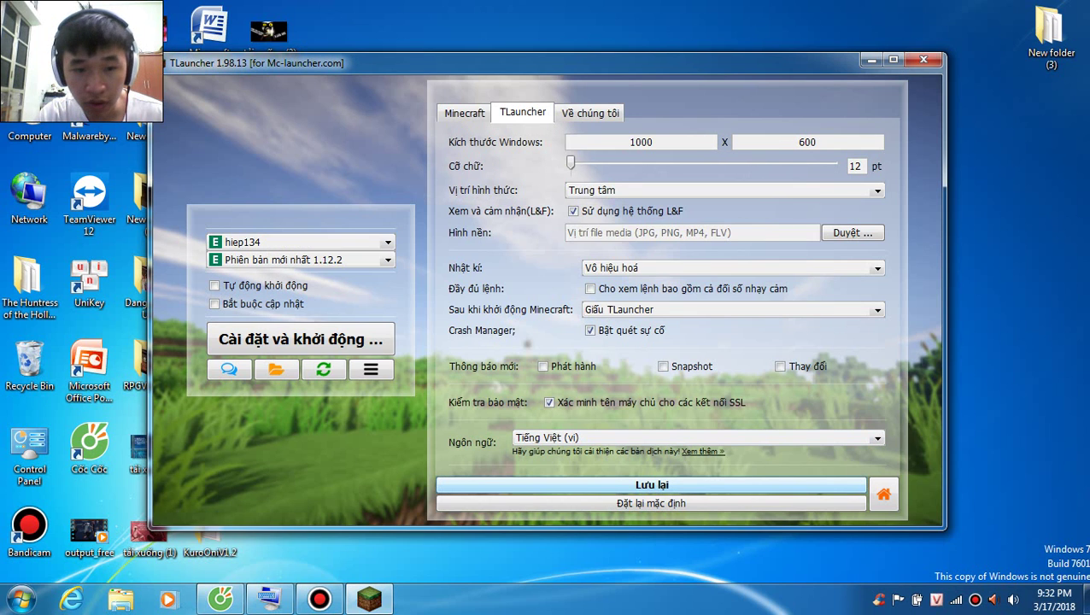
Step: Keep Phiên bản mới nhất 1.12.2 as the game version, review the Minecraft settings and save the preferences
click(298, 259)
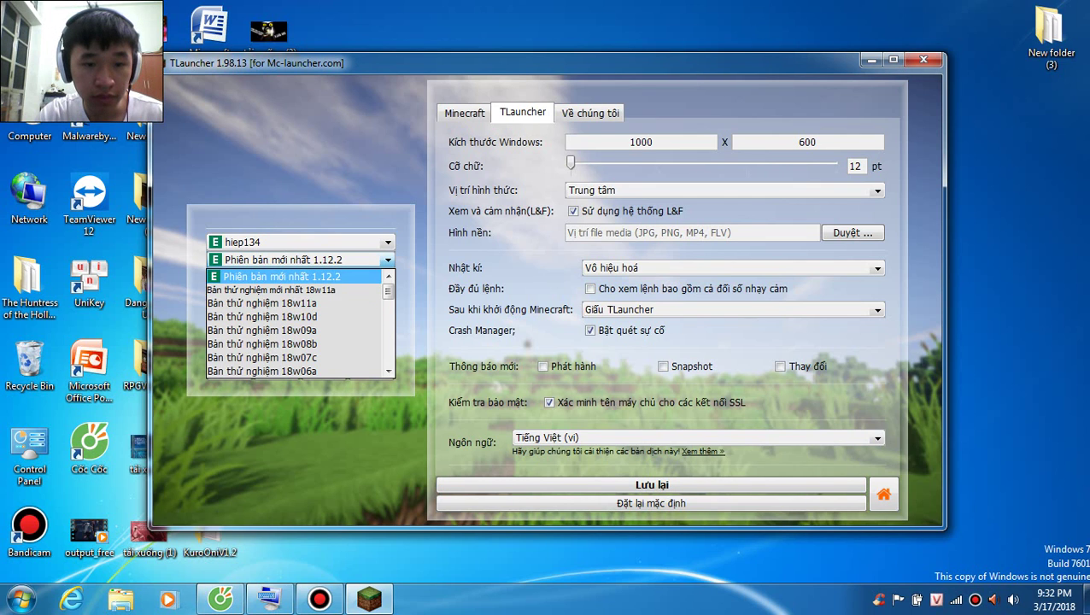
click(295, 276)
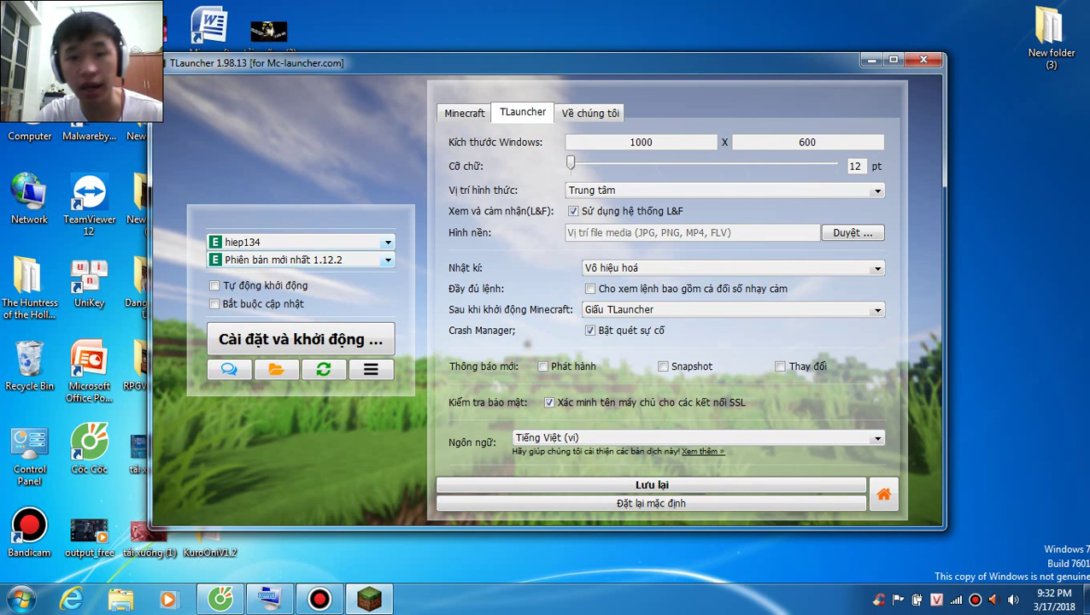
click(590, 112)
click(465, 113)
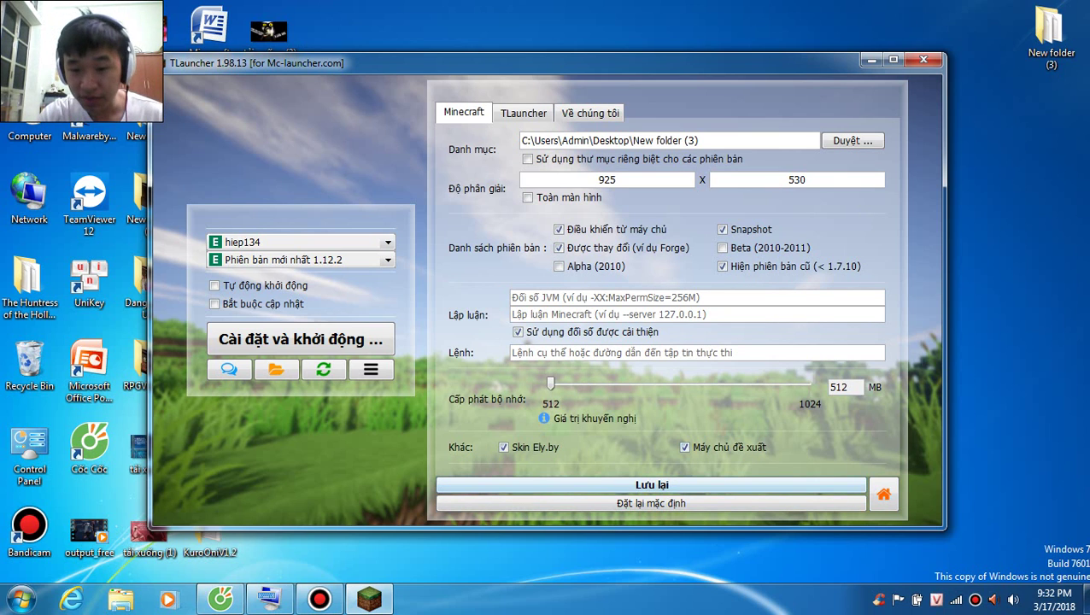
click(651, 484)
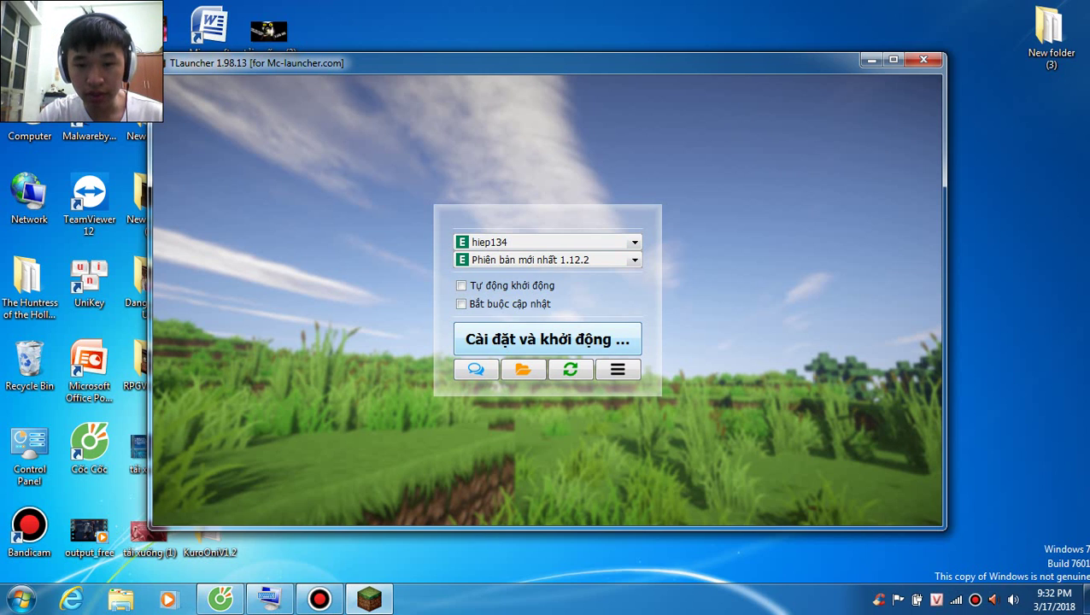
Step: Start installing and launching Minecraft 1.12.2 with the selected Ely.by account
click(548, 339)
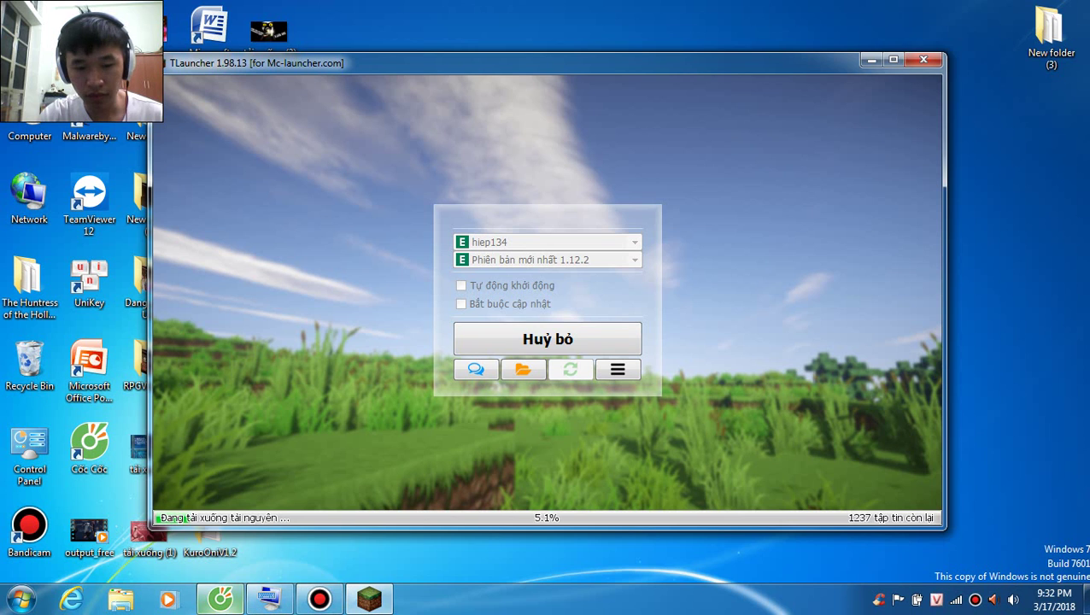
click(220, 600)
click(220, 598)
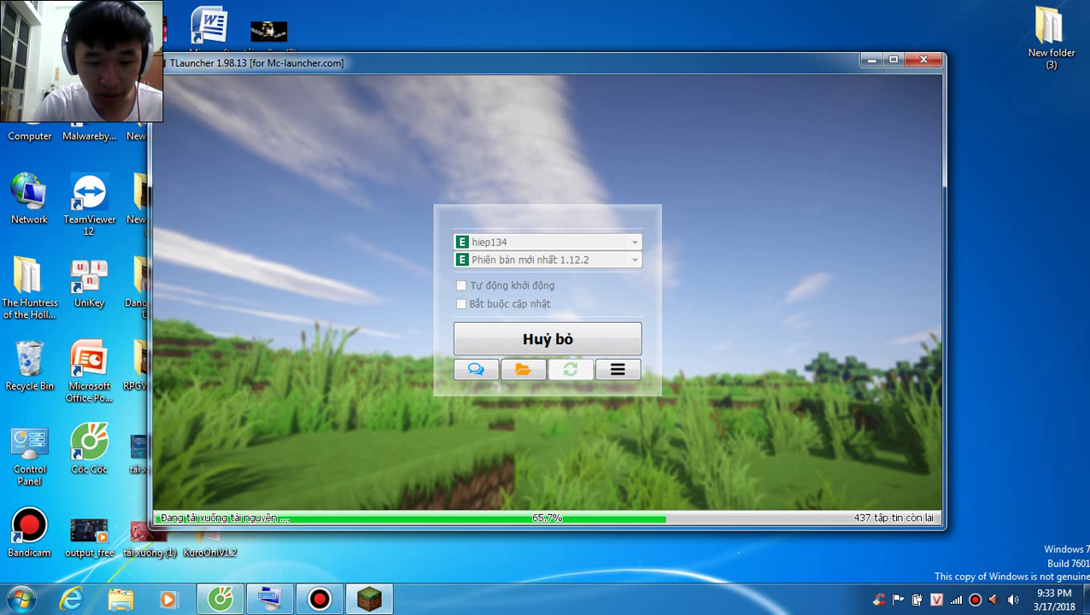
Step: Switch to the browser and view the Ely.by authorization page for TLauncher
click(220, 599)
click(209, 10)
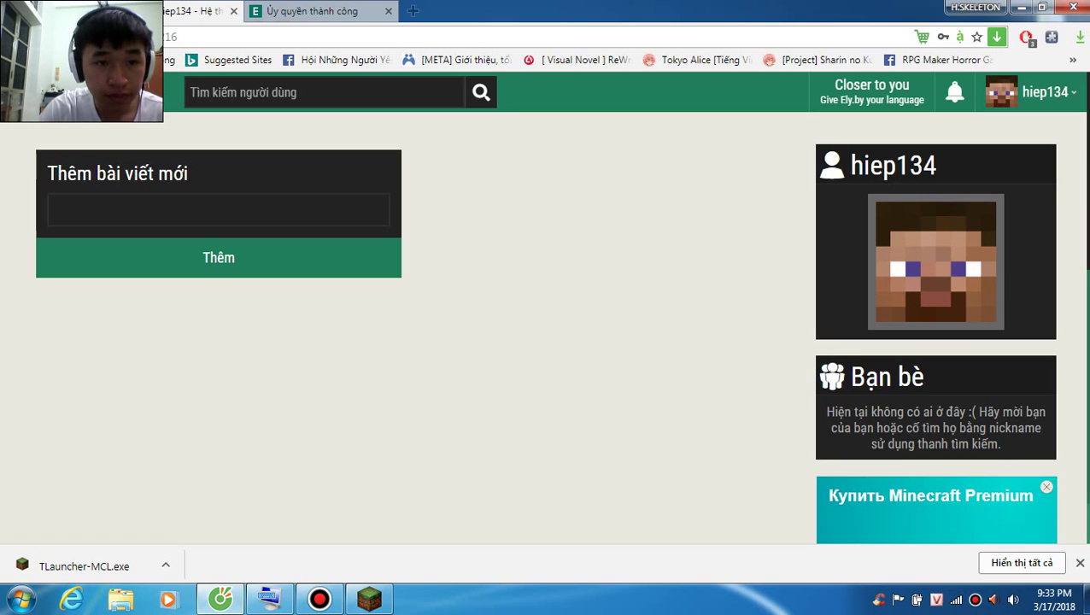
click(324, 11)
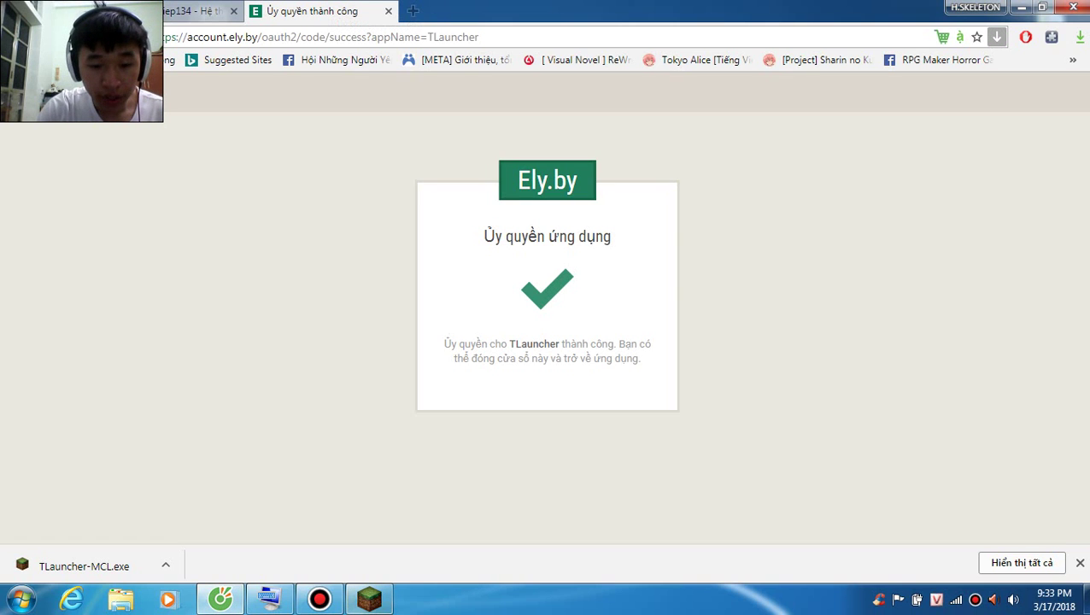
Step: Raise the system speaker volume, then minimize the recorder and browser windows to return to the launcher
click(319, 598)
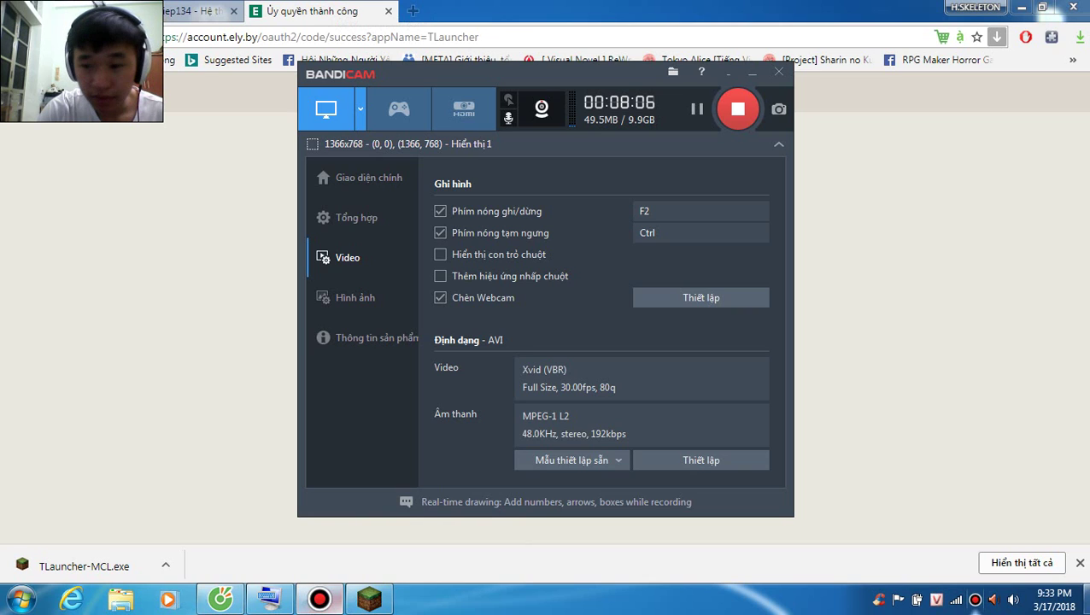
click(1012, 599)
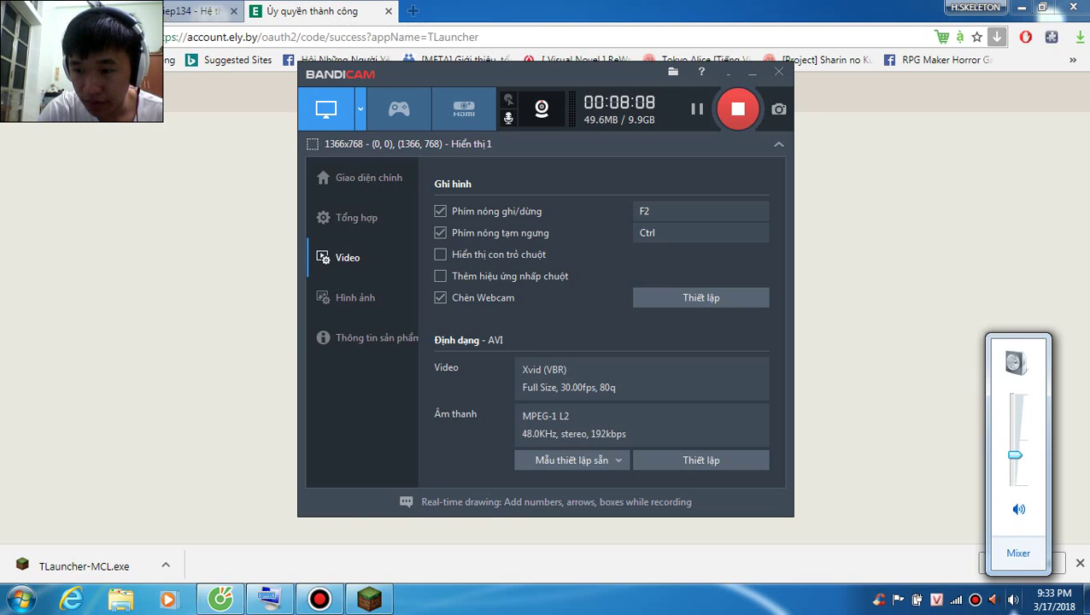
click(1014, 410)
click(1015, 410)
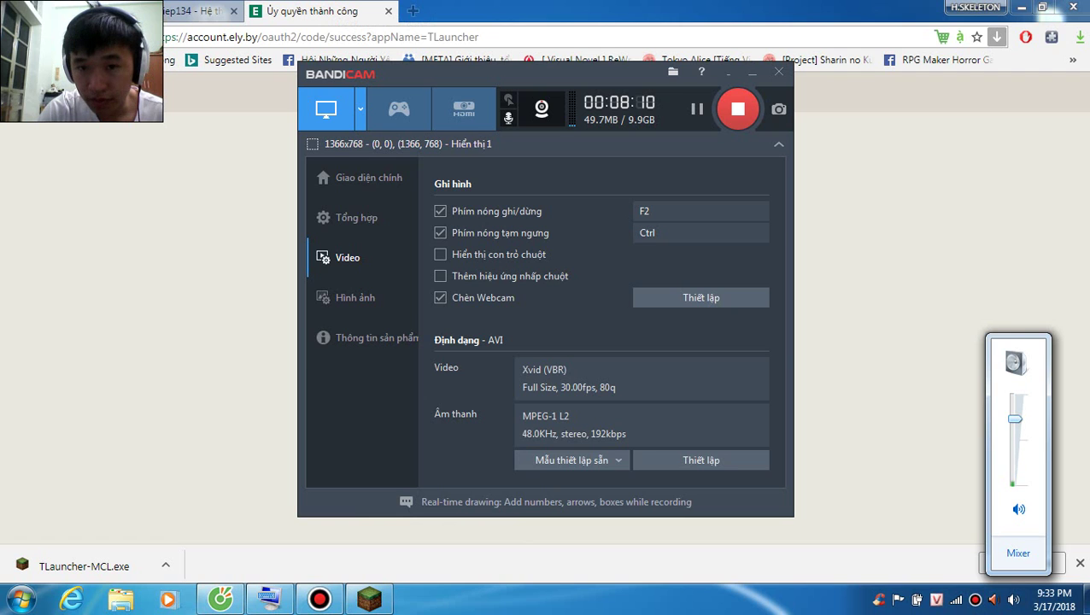
click(753, 72)
click(752, 73)
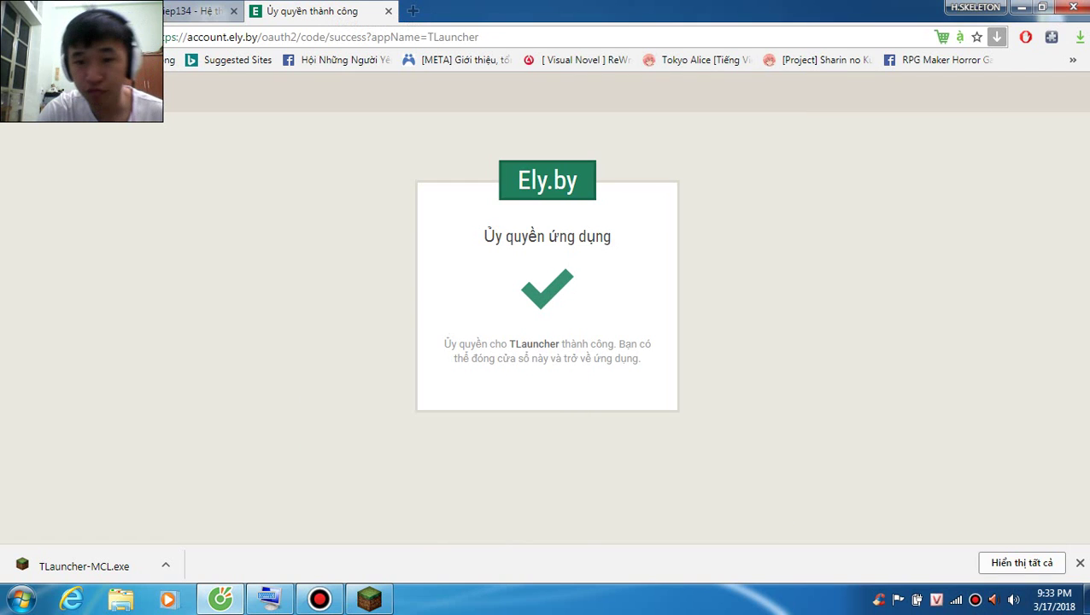
click(1022, 7)
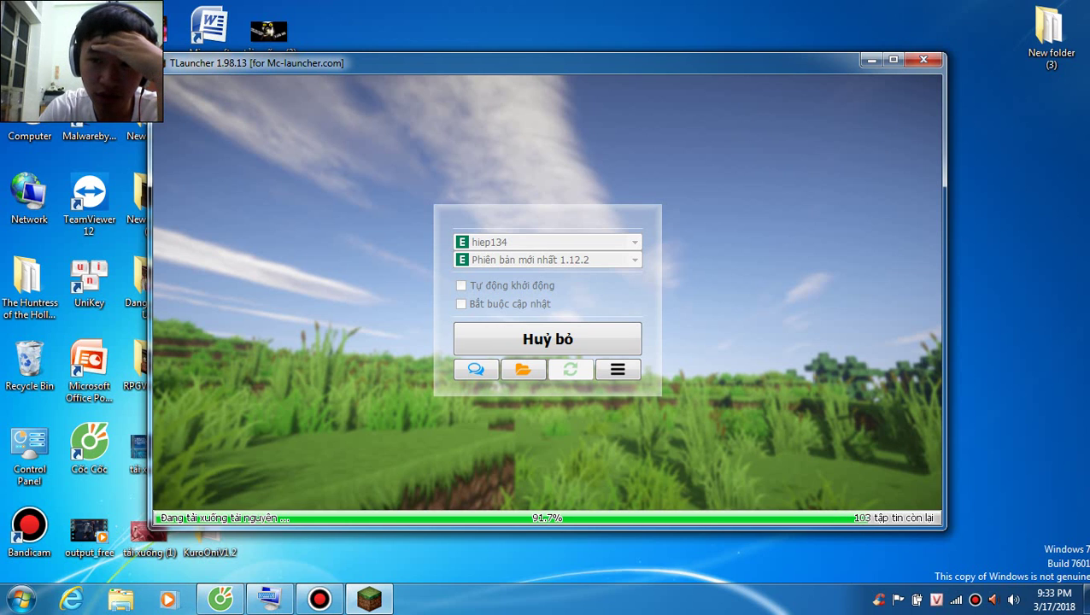
right_click(717, 2)
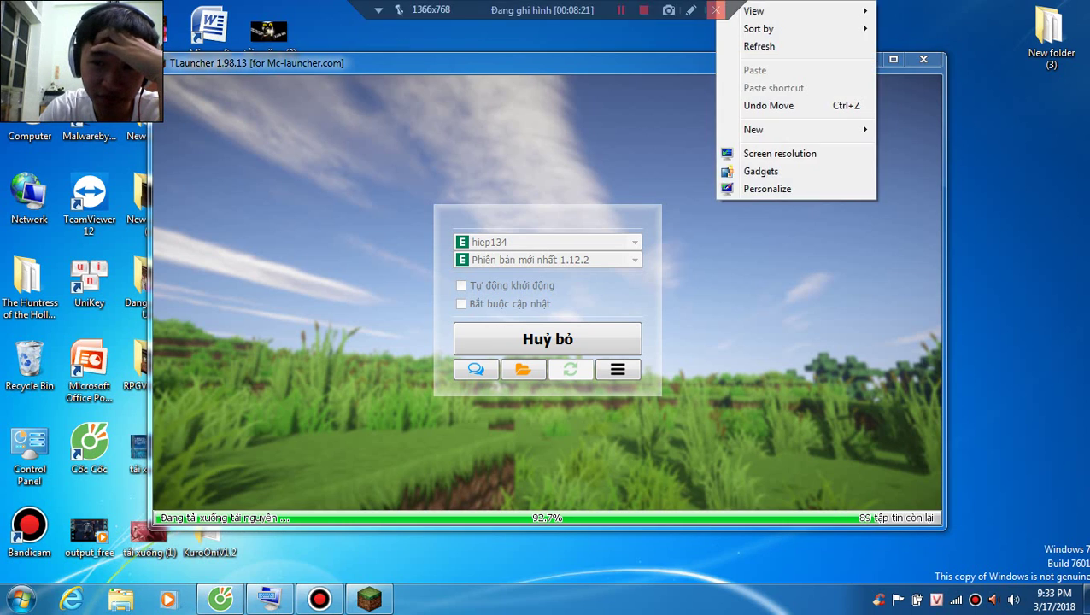
click(759, 46)
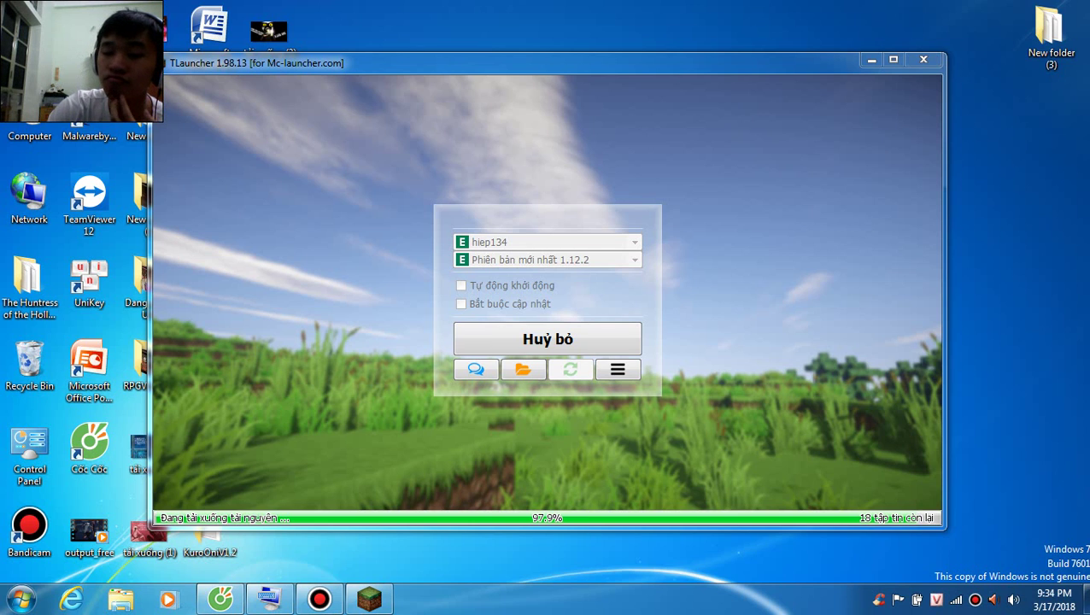
click(220, 600)
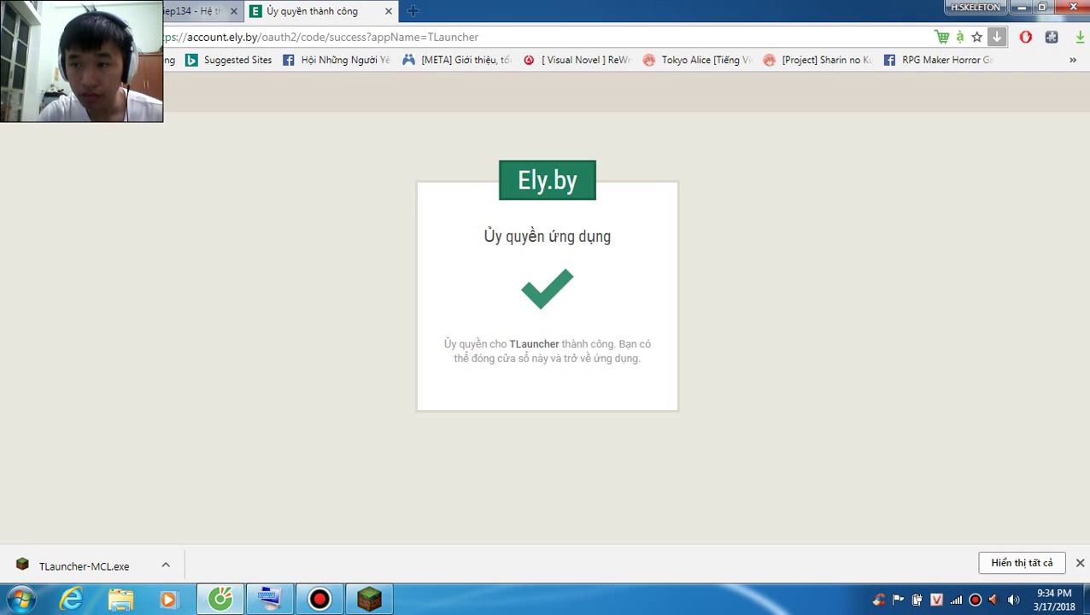
click(1022, 7)
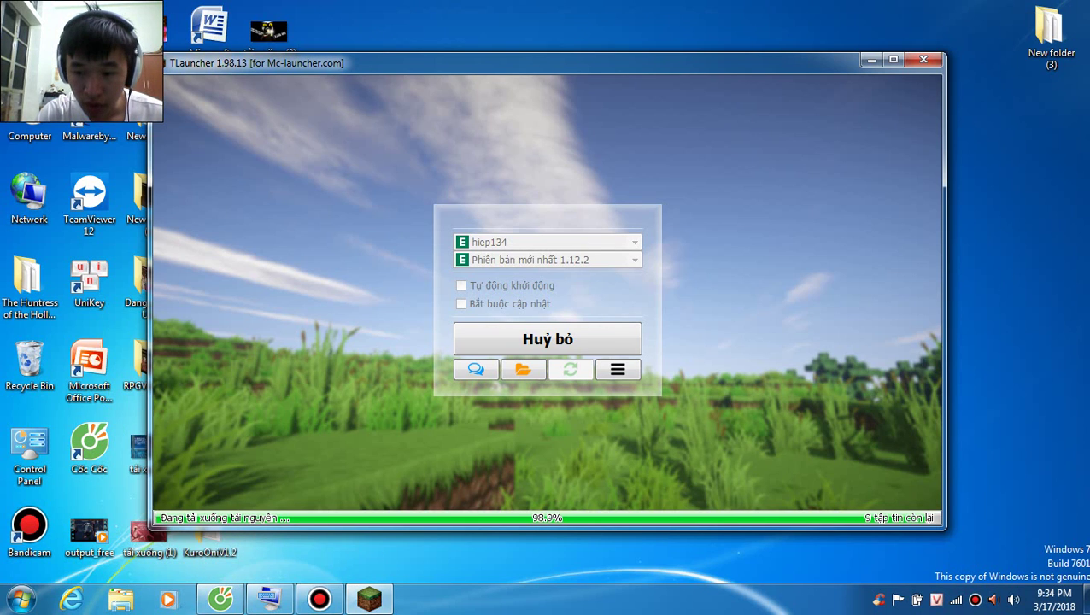
right_click(934, 282)
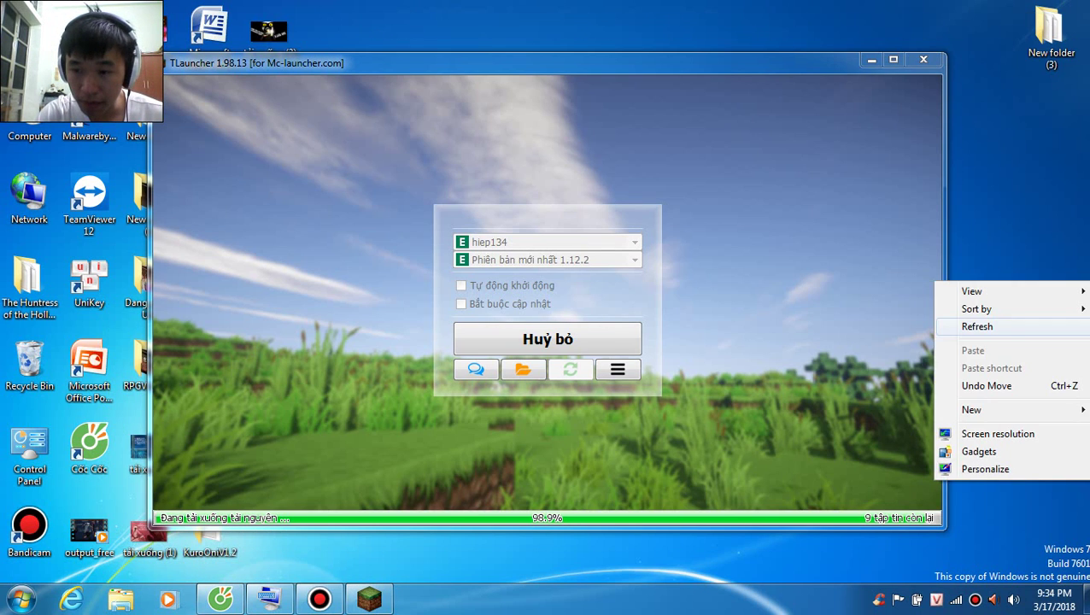
click(977, 326)
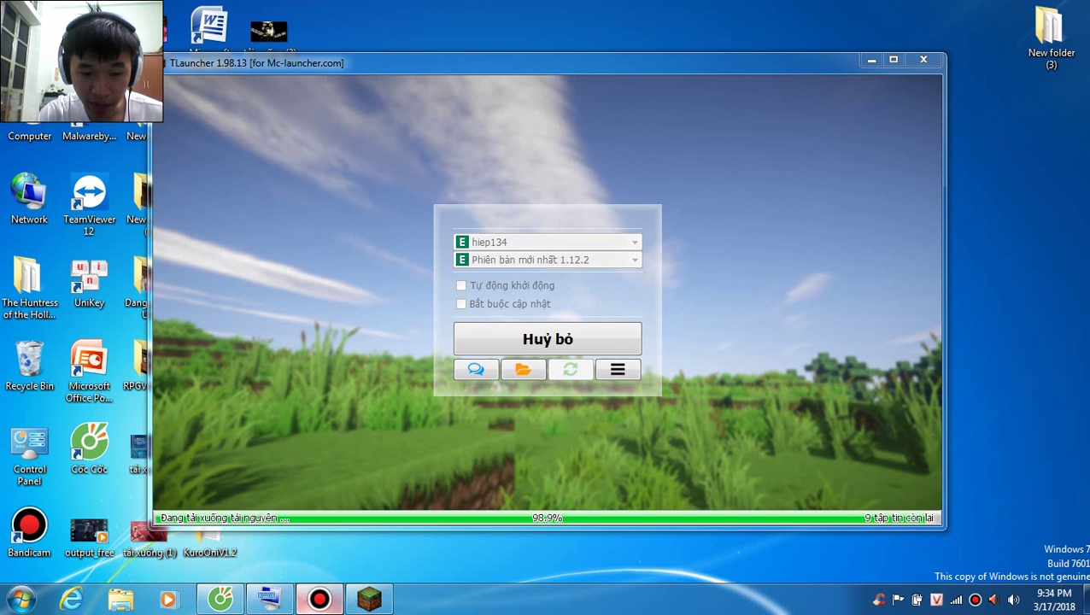
click(320, 599)
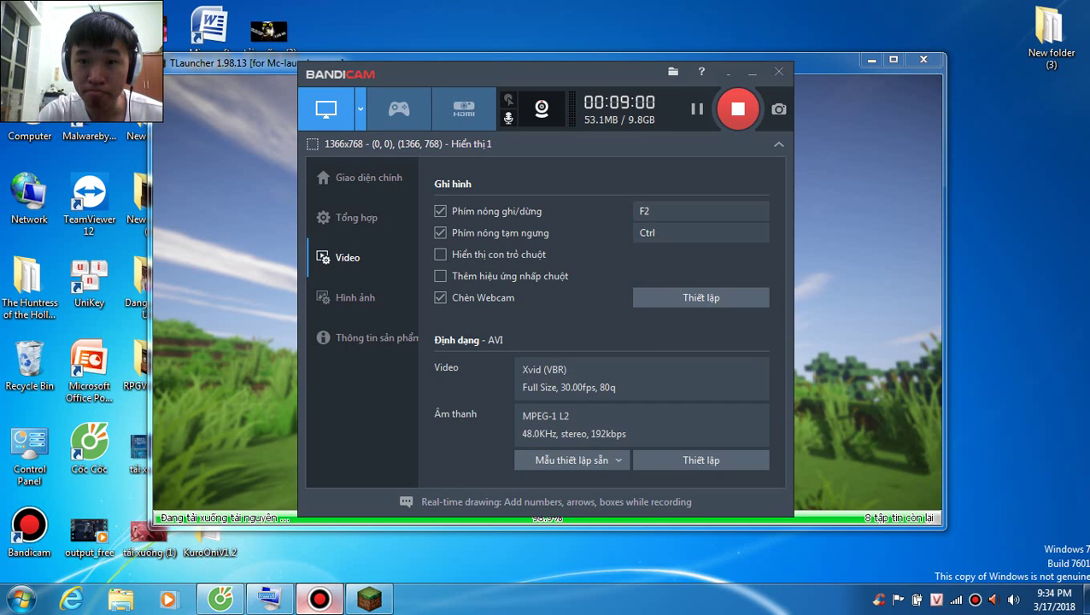
click(319, 599)
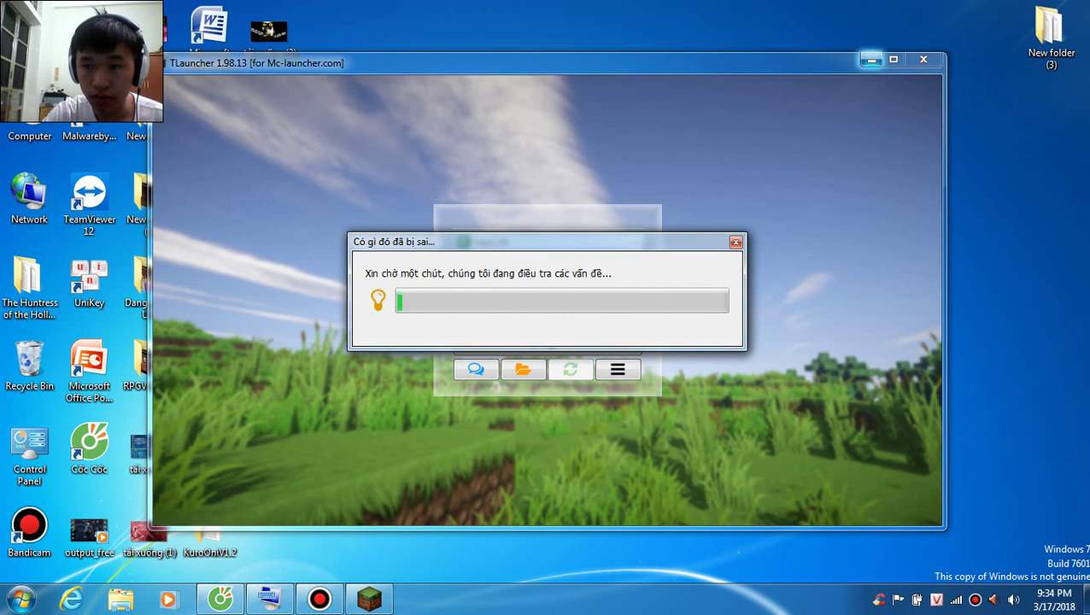
Step: Minimize the launcher window and refresh the desktop
click(871, 60)
right_click(851, 74)
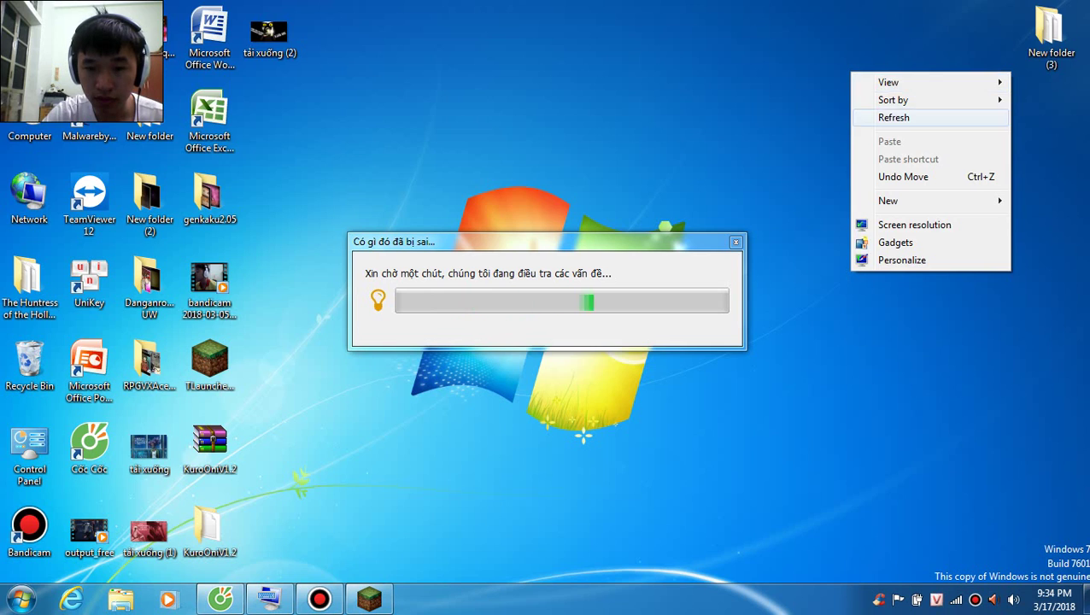
click(893, 117)
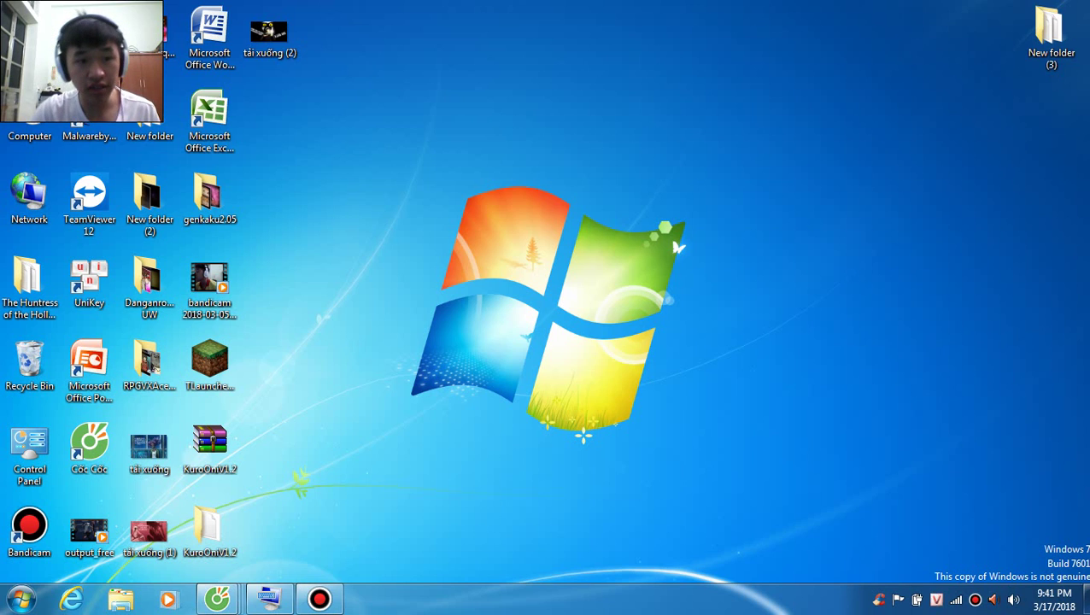
click(319, 599)
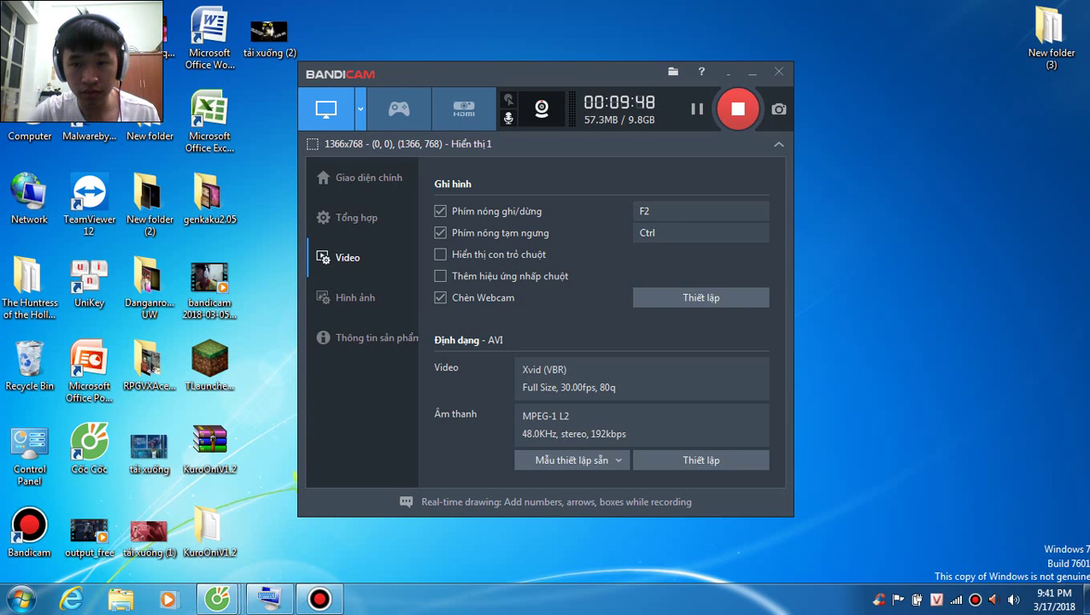
click(752, 73)
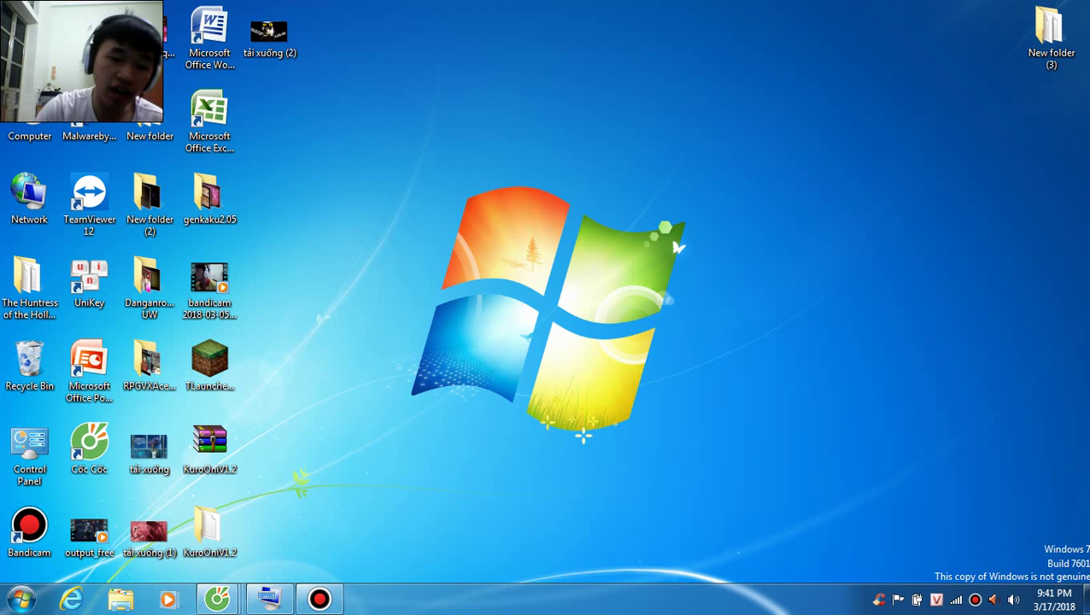
Step: Switch to the MediaFire page in the browser and download the Minecraft bản quyền by Geero archive to the Desktop
mouse_move(217, 599)
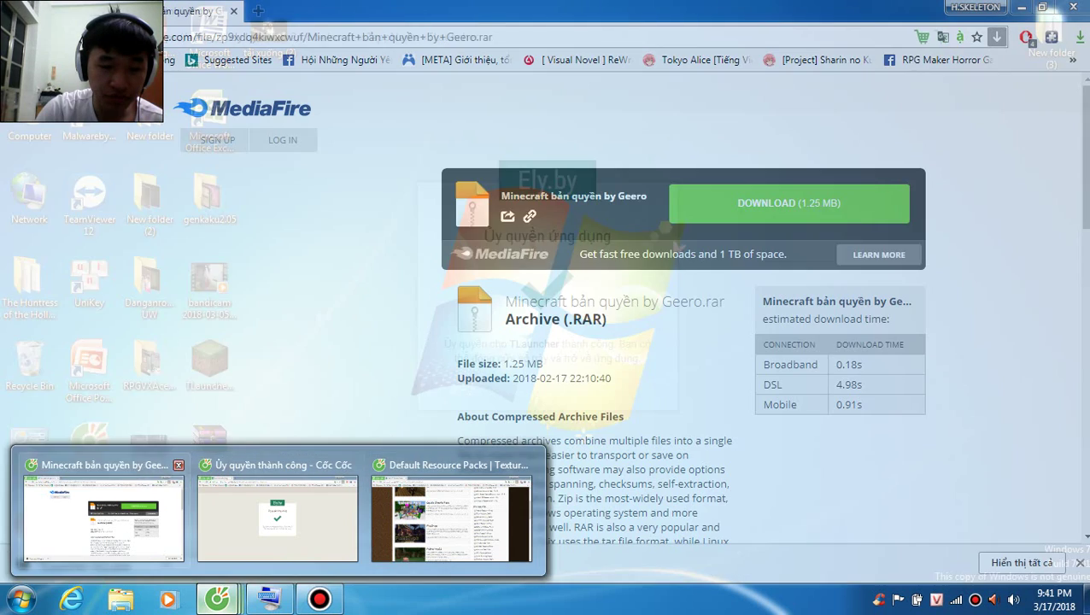
click(103, 517)
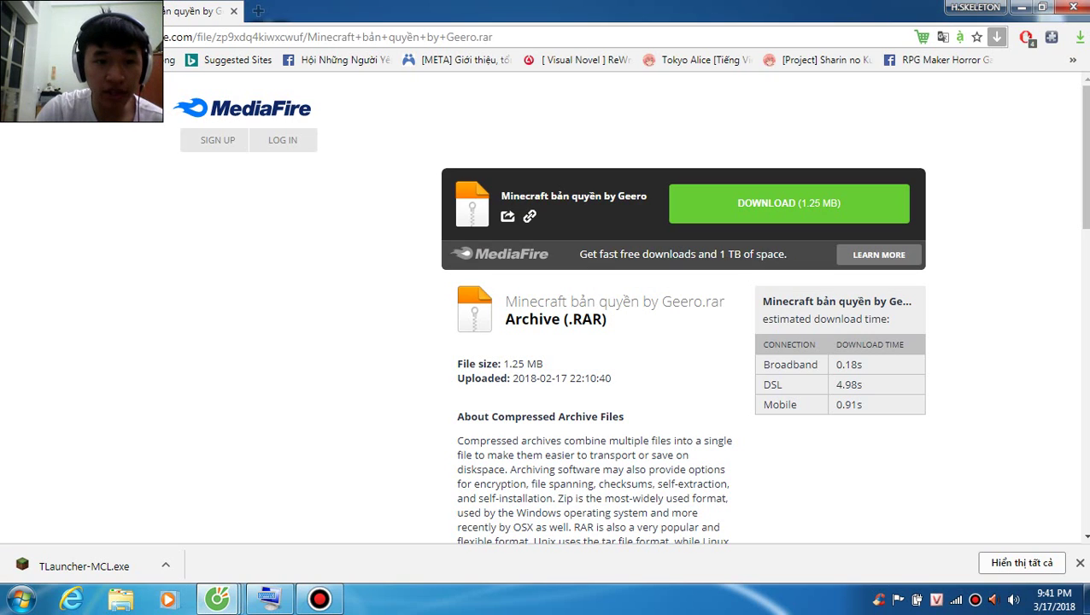
drag(495, 37, 160, 37)
drag(160, 37, 497, 37)
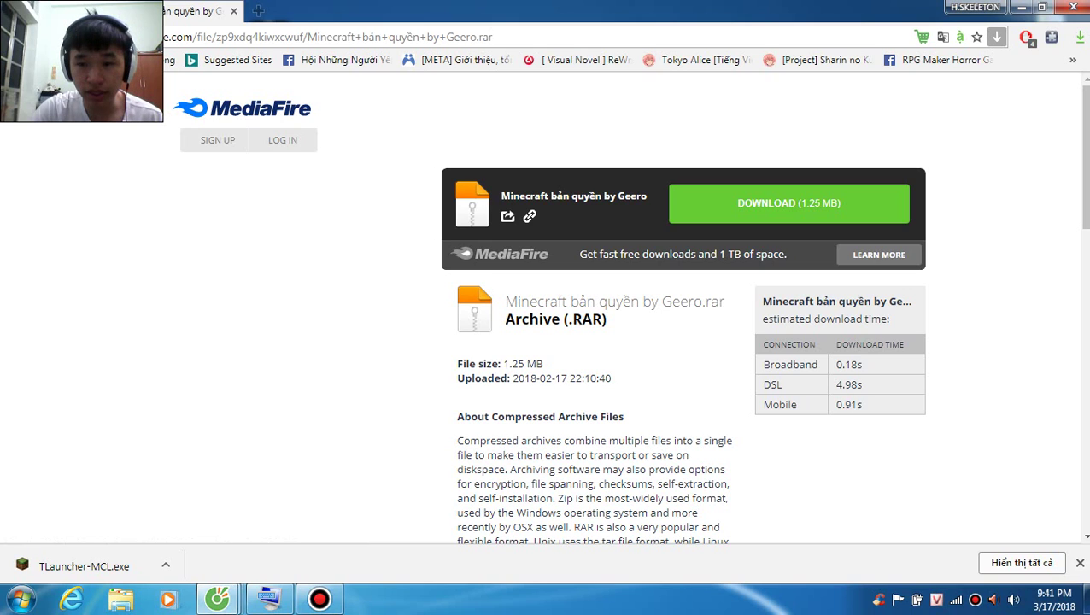
click(789, 204)
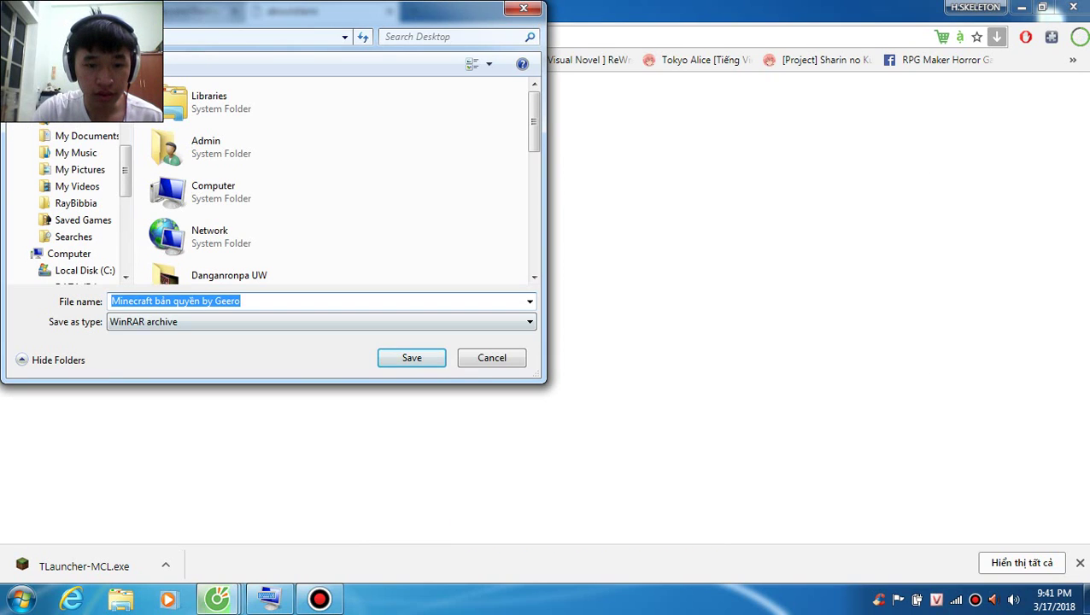
key(Return)
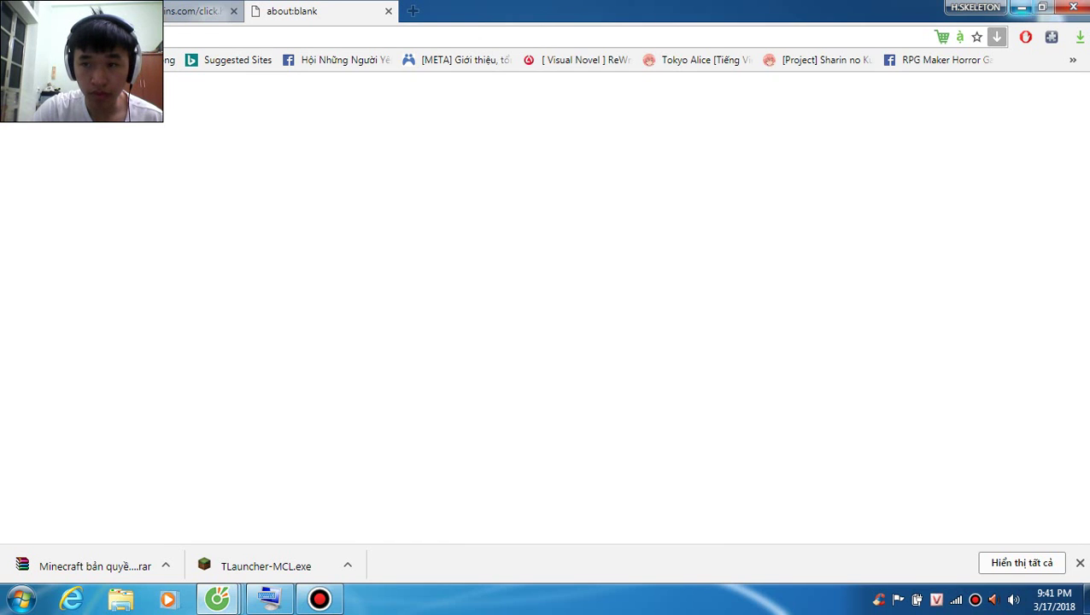
Step: Minimize the browser, move the TLauncher-MCL file from the desktop to the Recycle Bin and refresh the desktop
click(1021, 6)
right_click(583, 133)
click(626, 176)
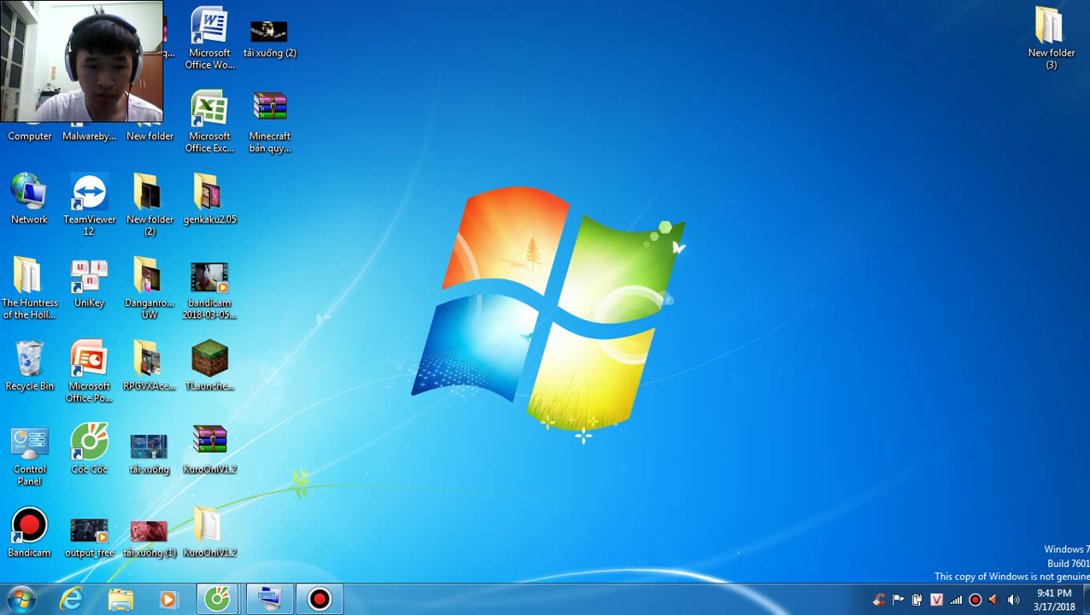
drag(209, 367, 69, 369)
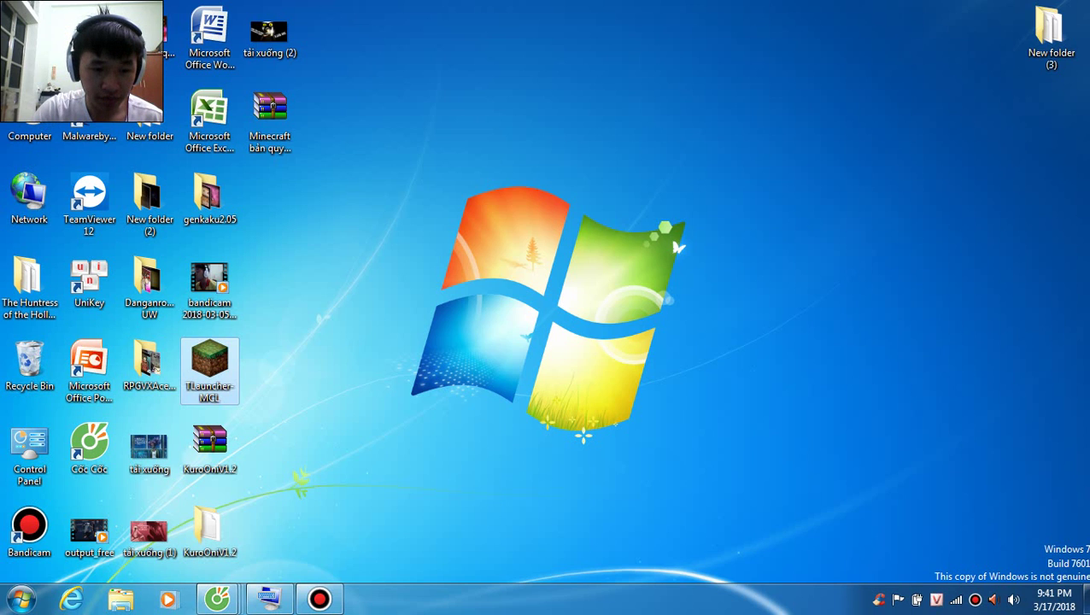
right_click(312, 239)
click(363, 287)
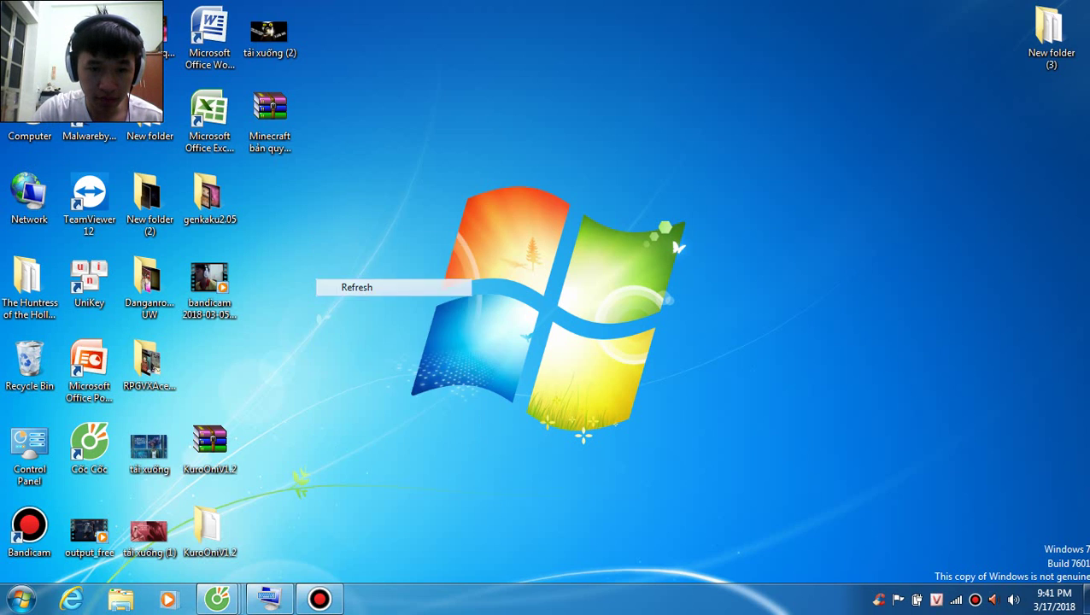
Step: Extract the Minecraft bản quyền by Geero archive to its proposed Desktop folder with the WinRAR wizard, then close WinRAR
click(269, 111)
double_click(269, 111)
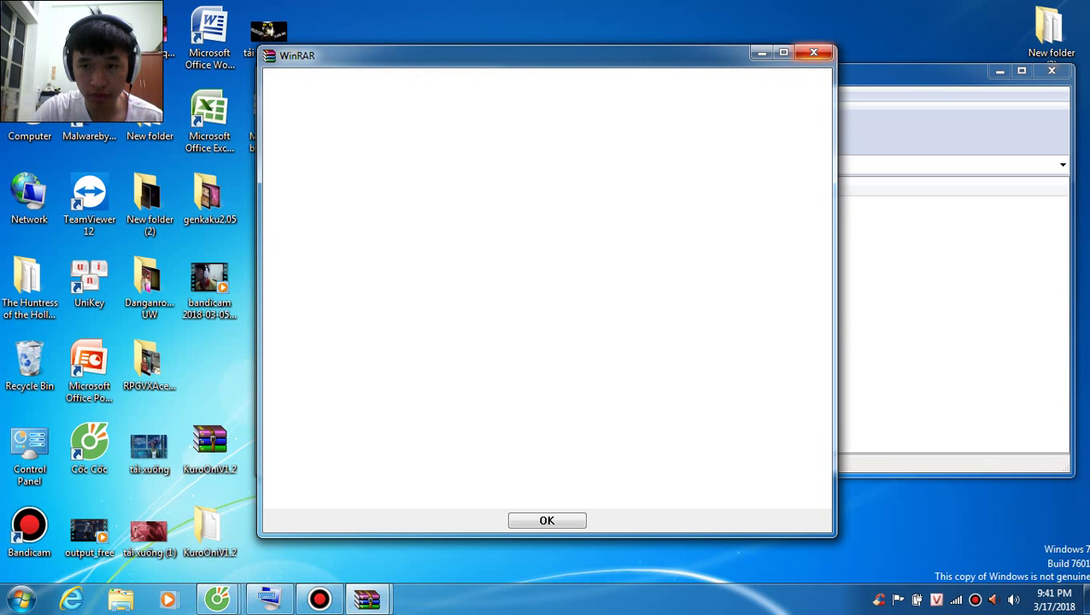
click(813, 52)
click(561, 126)
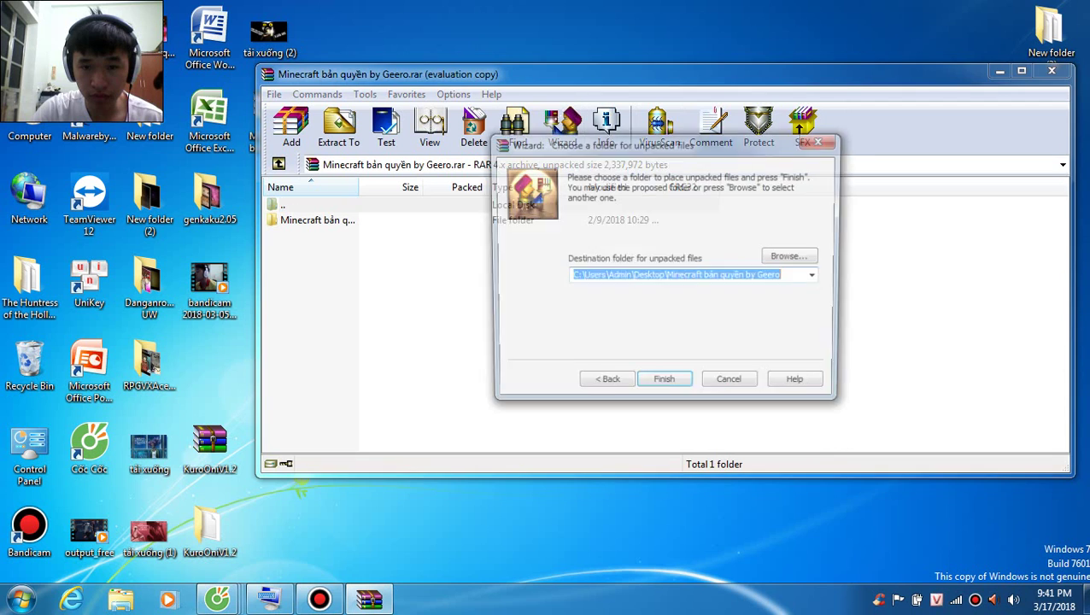
click(665, 378)
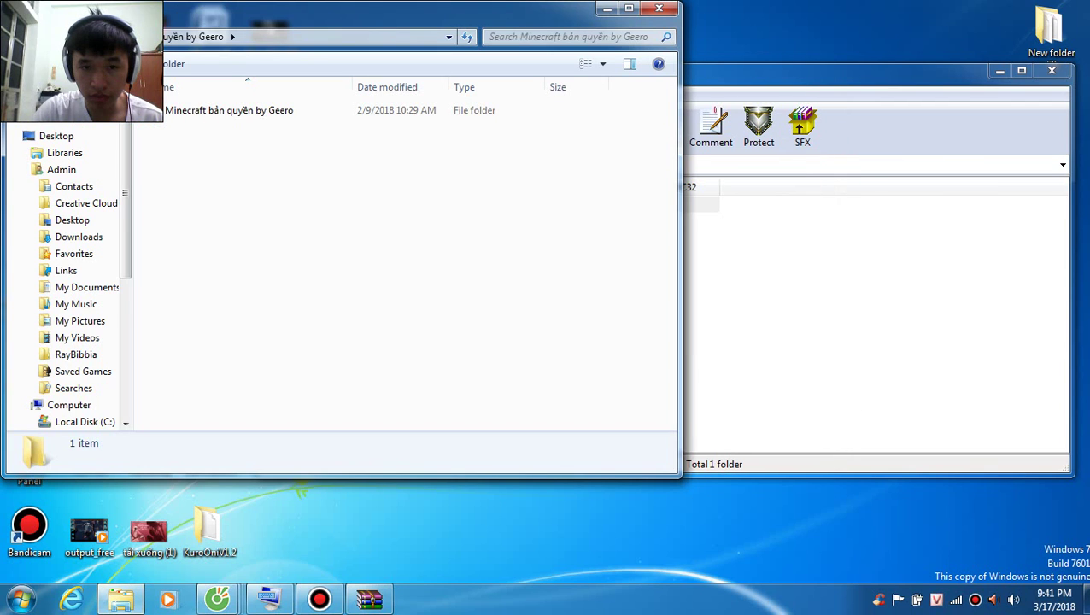
click(1051, 71)
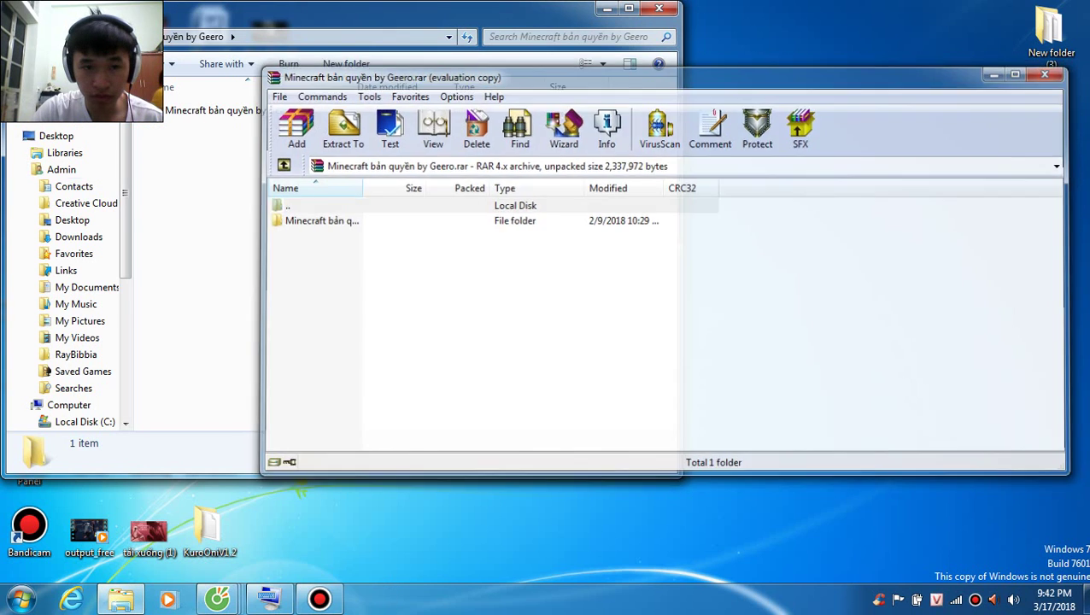
Step: Open the inner Minecraft bản quyền by Geero folder, look inside the "ấn vào đây đễ nhận acc pre" subfolder and go back
key(Return)
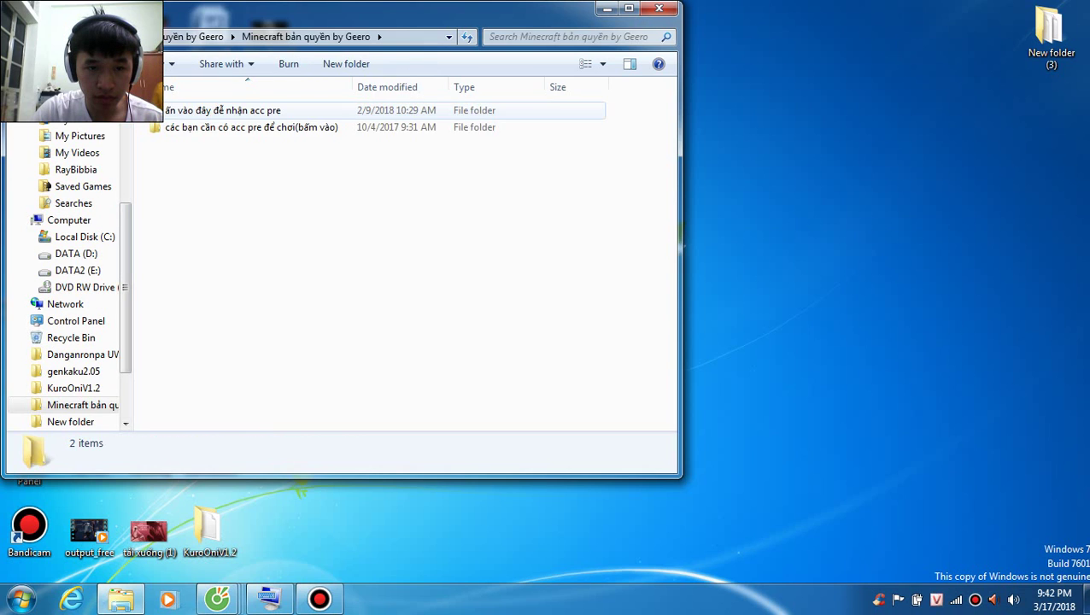
key(Return)
key(BackSpace)
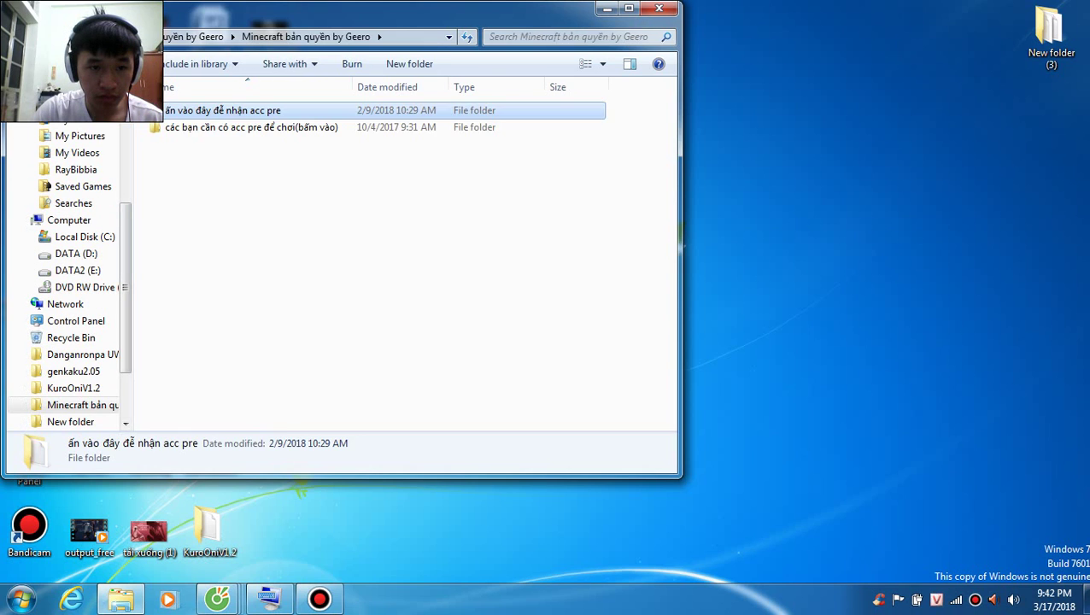
Step: Try to install Minecraft with the Minecraft Premium installer in "bấm vào đây để cài đặt", inside the "các bạn cần có acc pre để chơi(bấm vào)" folder
key(Down)
key(Return)
key(Down)
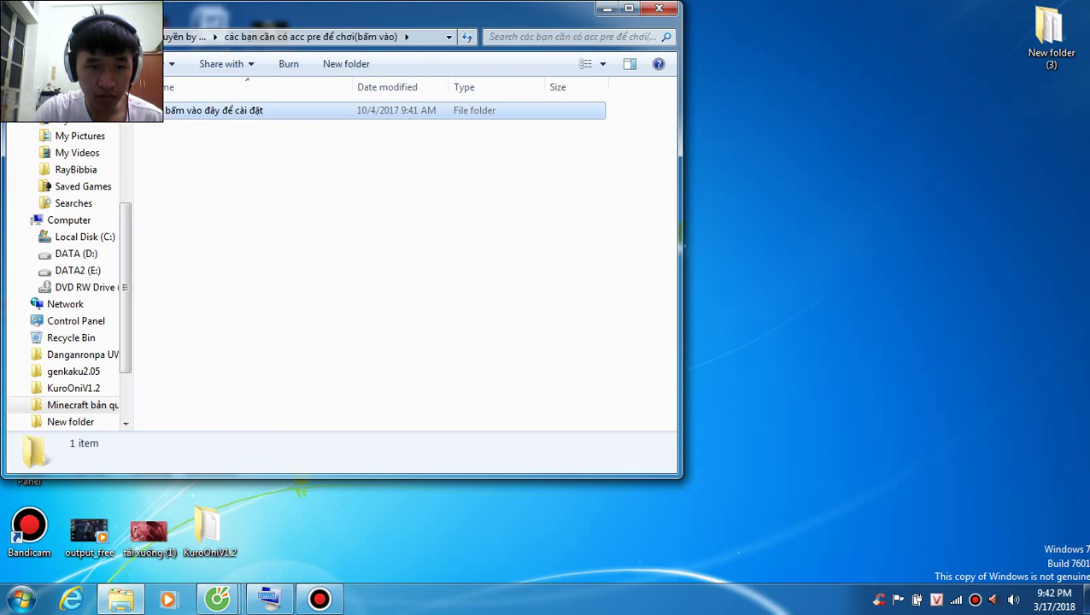
key(Return)
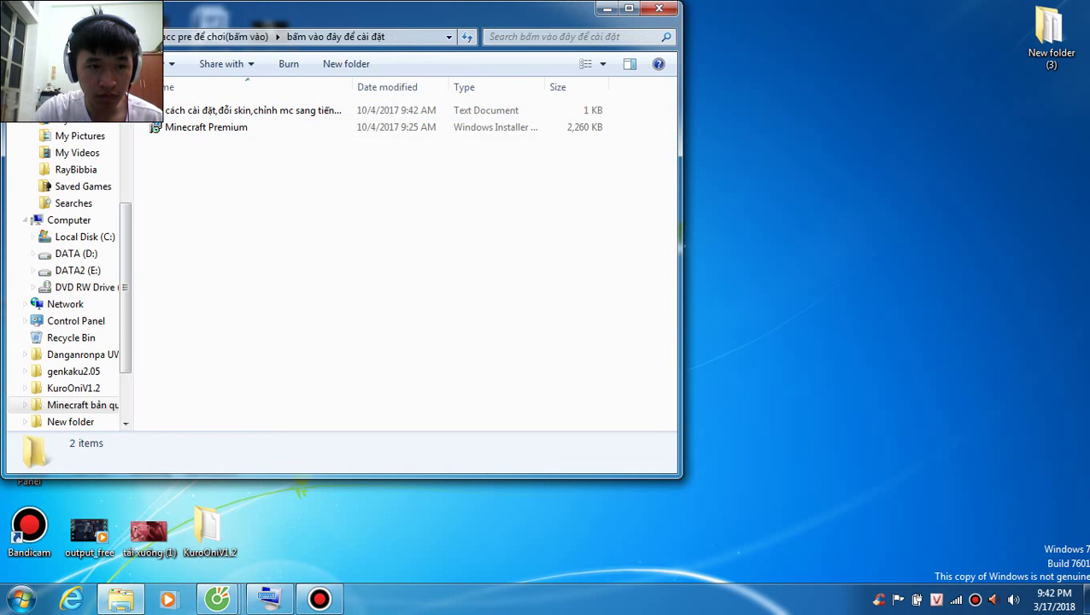
key(Down)
key(Return)
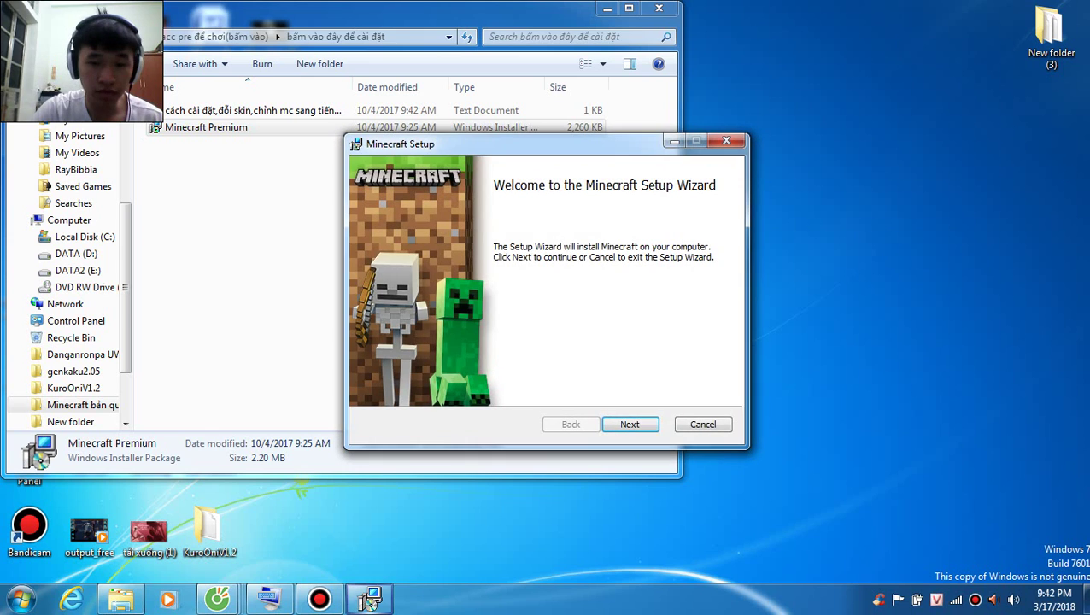
key(Return)
key(Return)
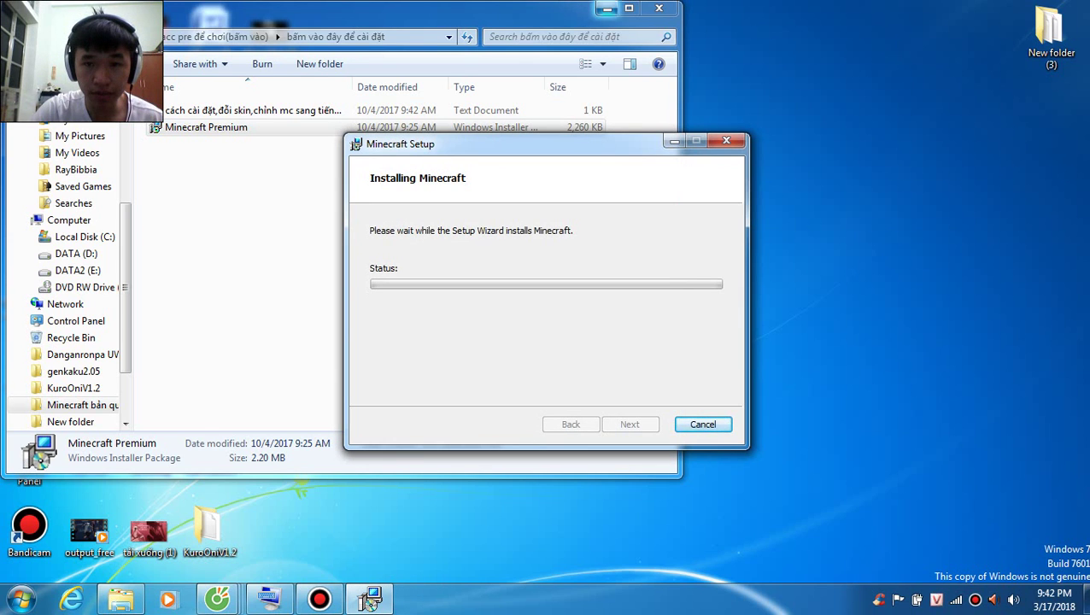
Step: Minimize the folder window and refresh the desktop repeatedly while the Minecraft setup runs
click(607, 9)
right_click(864, 114)
click(875, 160)
right_click(875, 161)
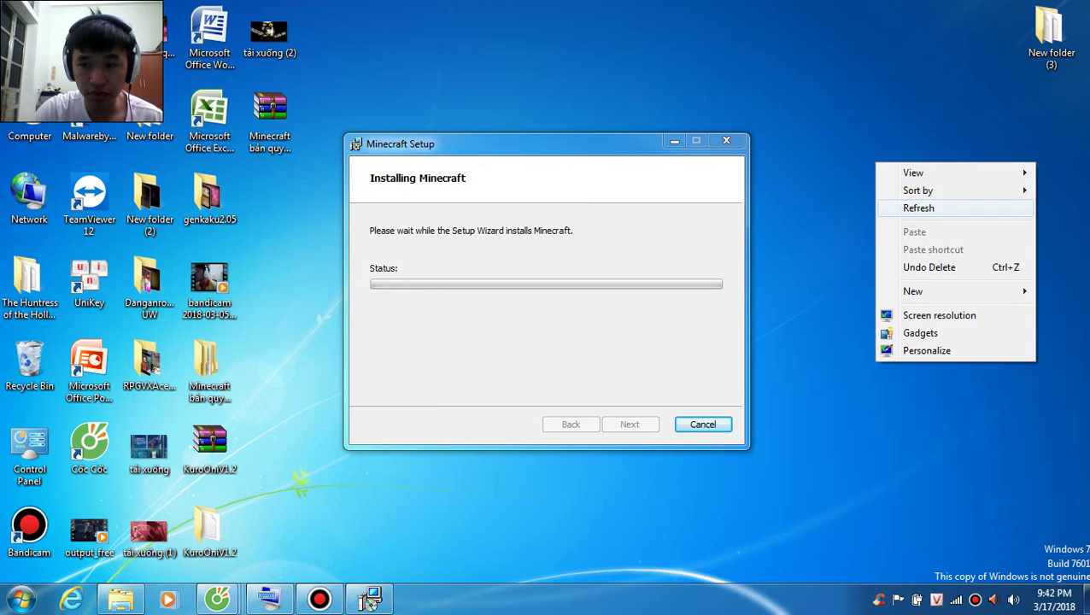
click(887, 206)
right_click(887, 207)
click(907, 252)
right_click(909, 248)
click(952, 294)
right_click(930, 298)
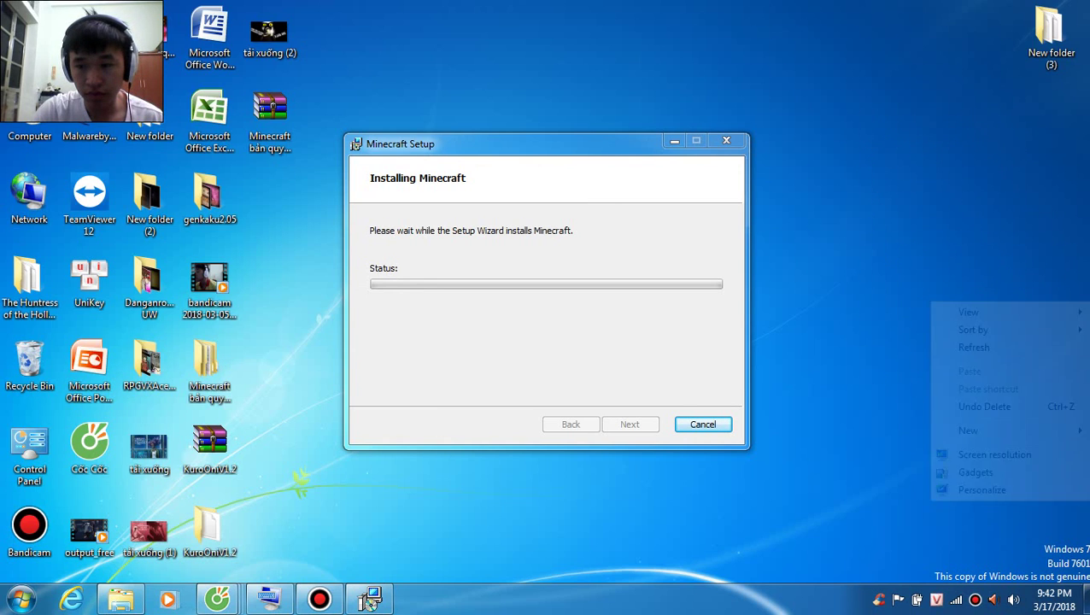
click(954, 345)
right_click(933, 346)
click(954, 393)
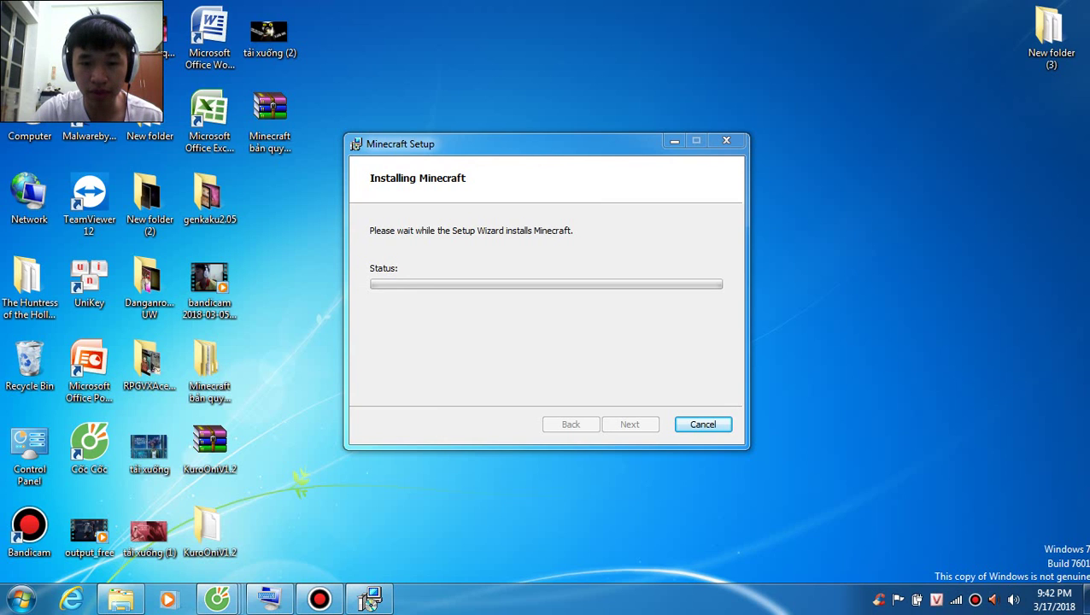
right_click(793, 275)
click(819, 322)
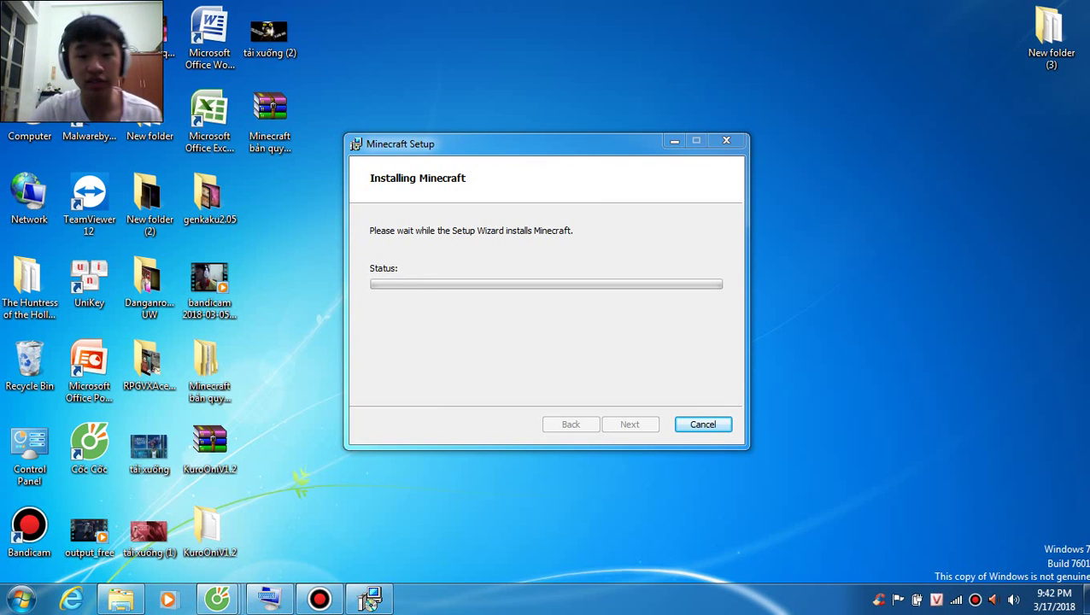
click(369, 600)
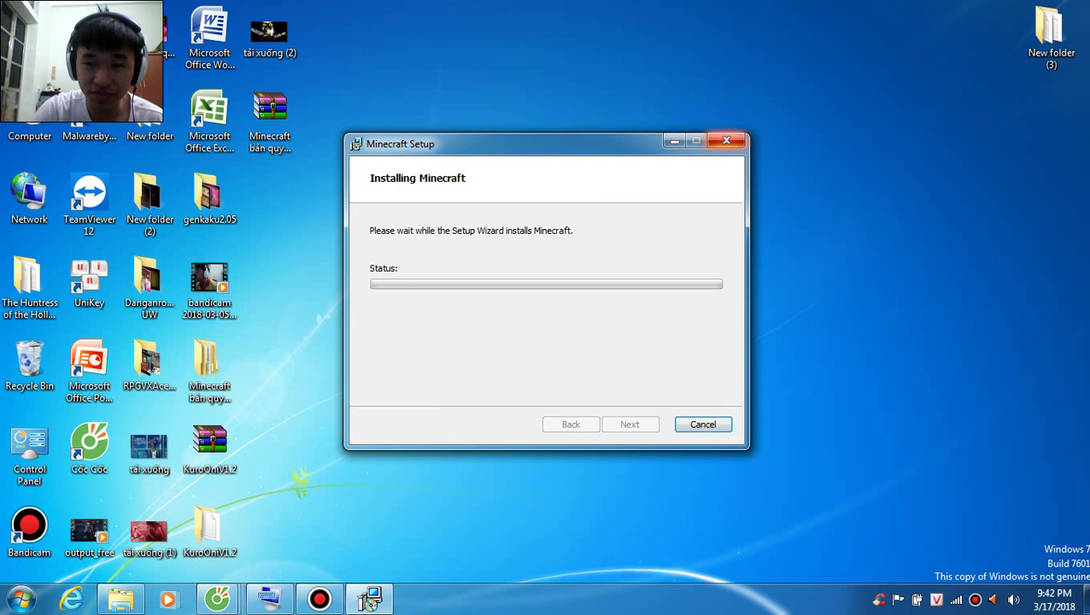
right_click(786, 137)
click(863, 181)
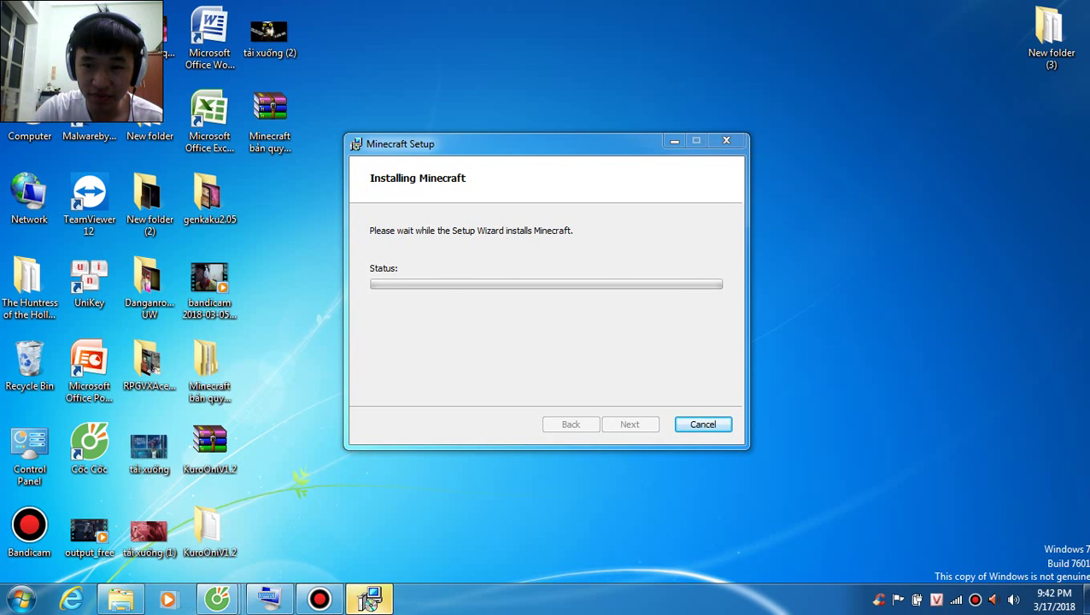
Step: Cancel the Minecraft installation, exiting its setup wizard, and move the Minecraft bản quyền by Geero archive from the desktop to the Recycle Bin
click(514, 324)
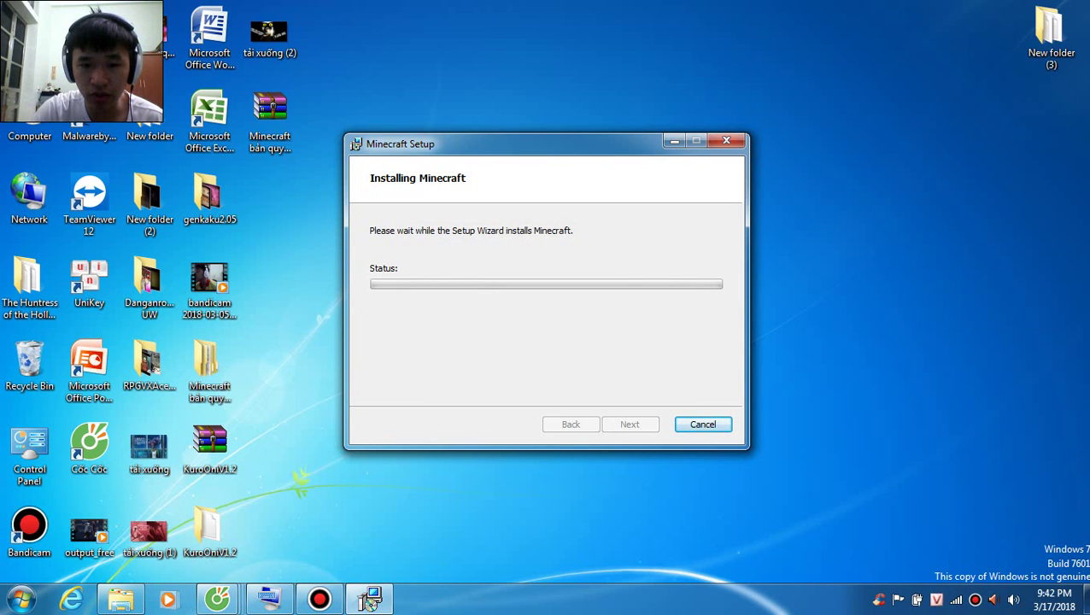
click(368, 600)
right_click(369, 601)
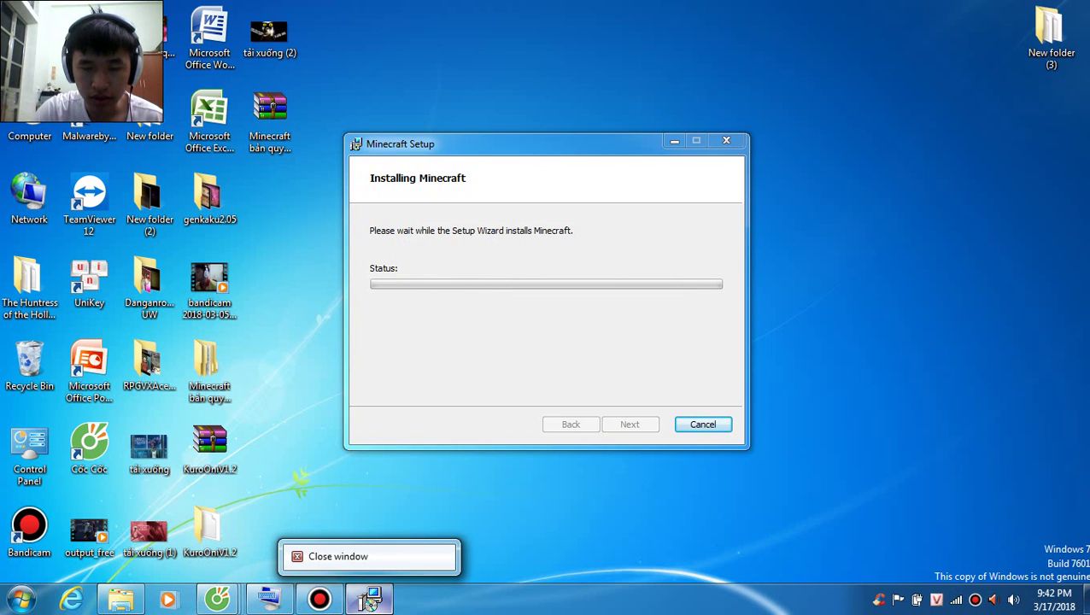
key(Escape)
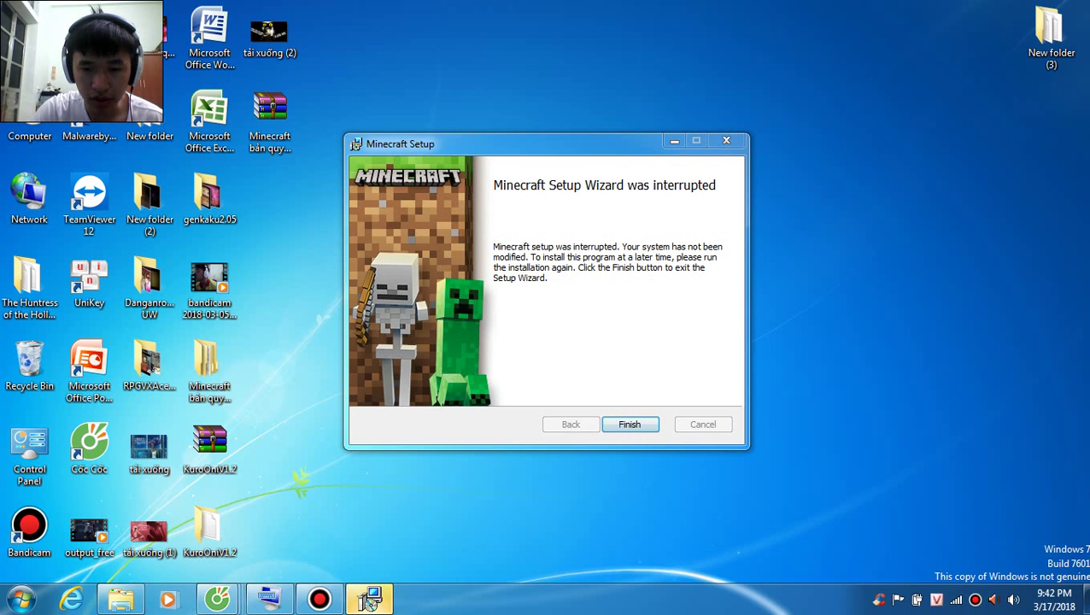
key(Return)
drag(269, 119, 34, 371)
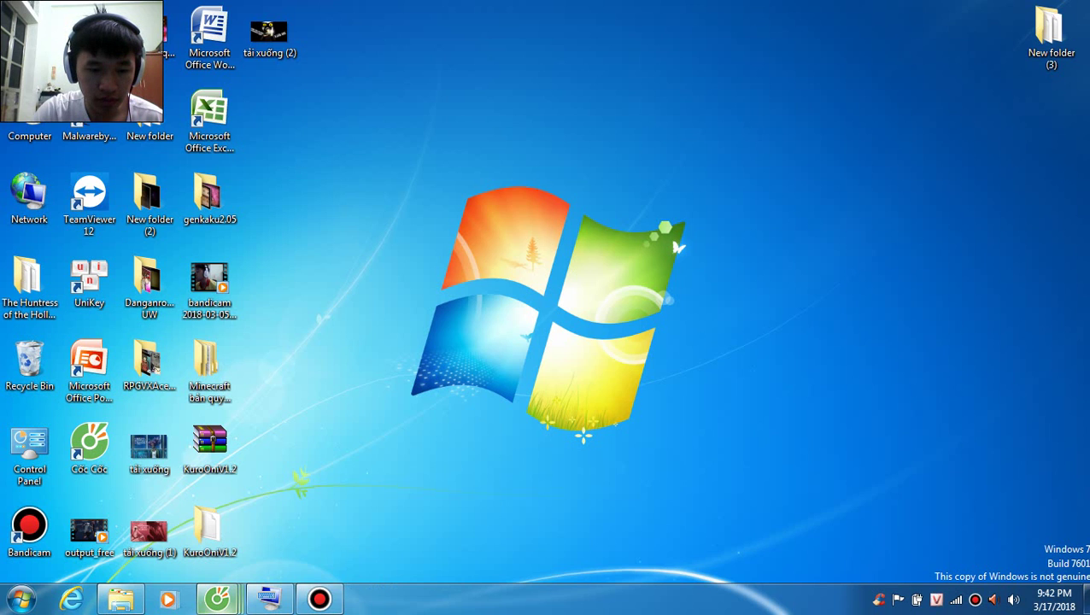
Step: Switch to the Cốc Cốc window with the blank page, open google.com.vn and search for "minecraft launcher"
mouse_move(218, 601)
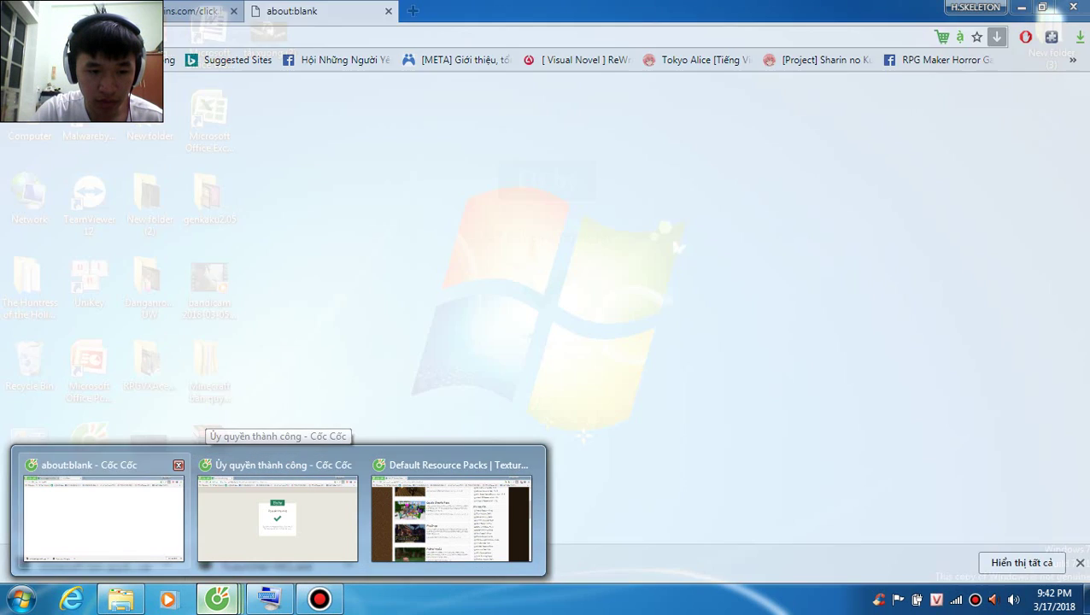
click(103, 517)
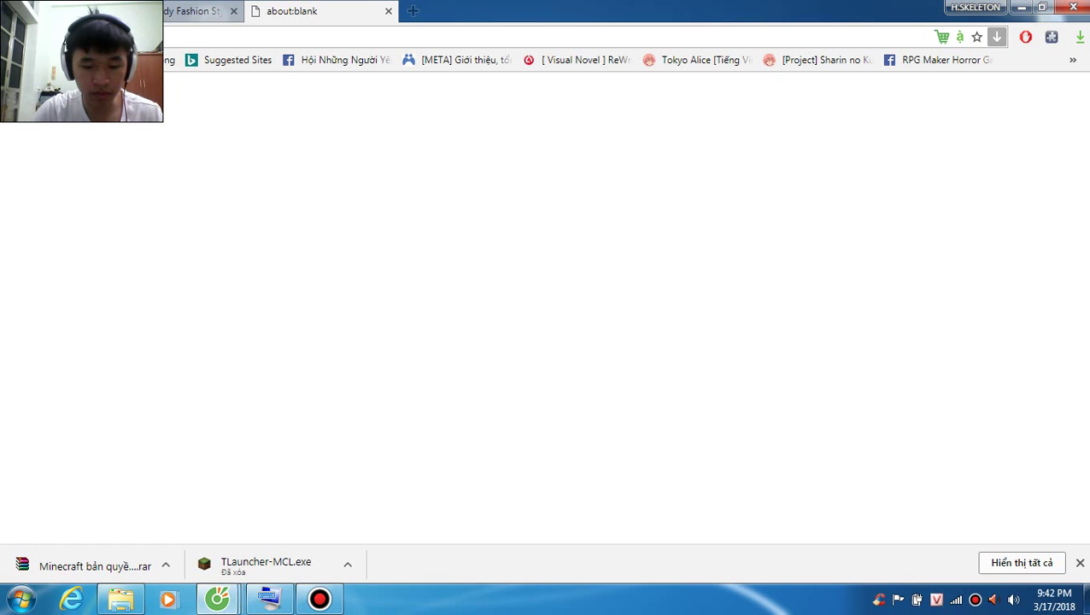
text(google.com.vn)
key(Return)
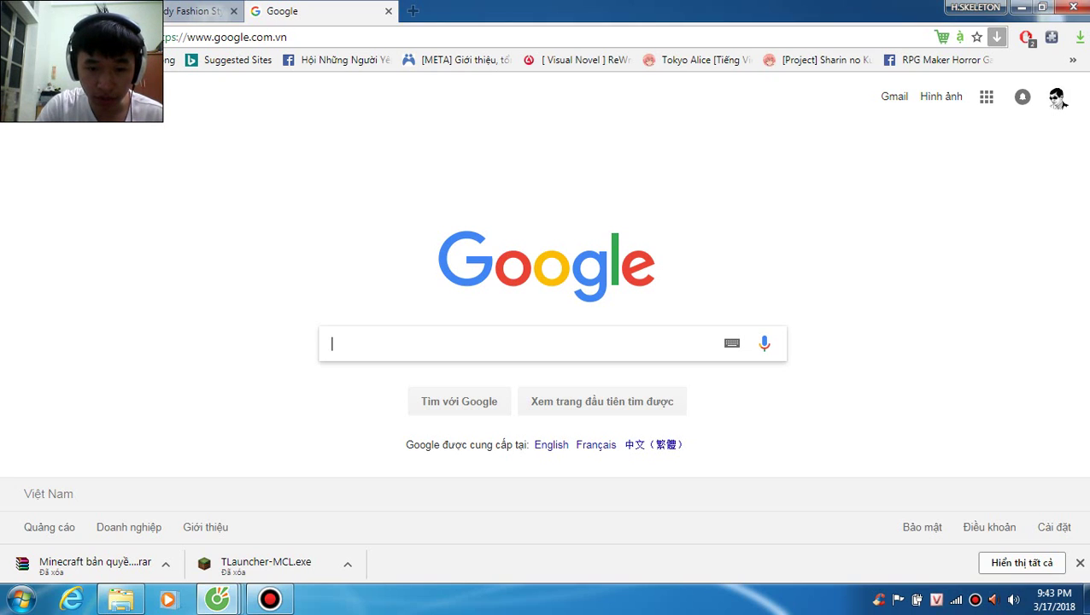
text(mi)
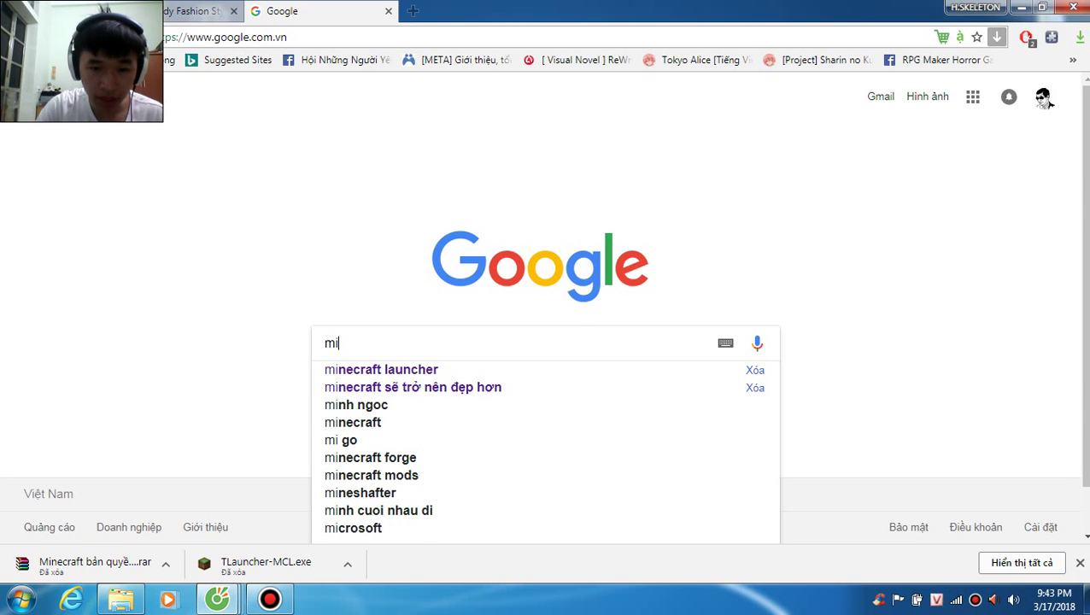
key(Down)
key(Return)
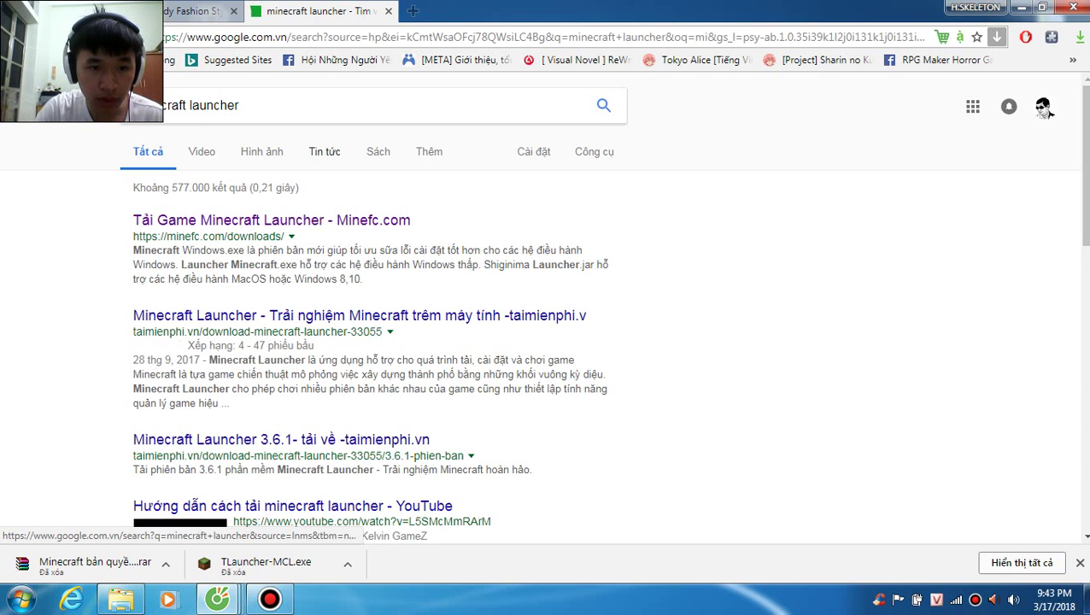
Step: Look through the taimienphi.vn Minecraft Launcher page from the search results and return to the results
scroll(1045, 109, down, 2)
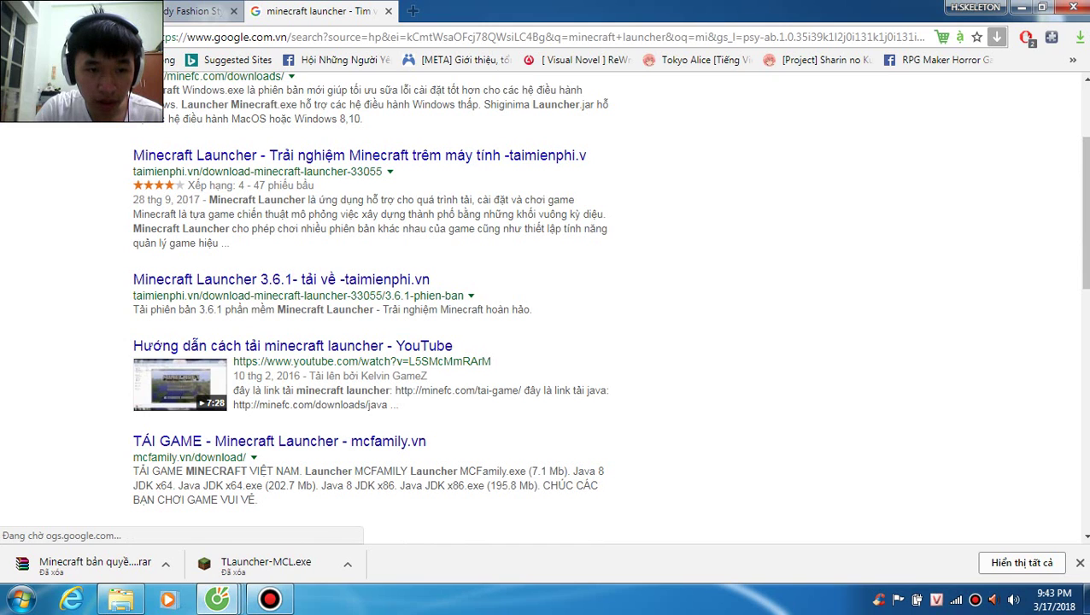
click(341, 155)
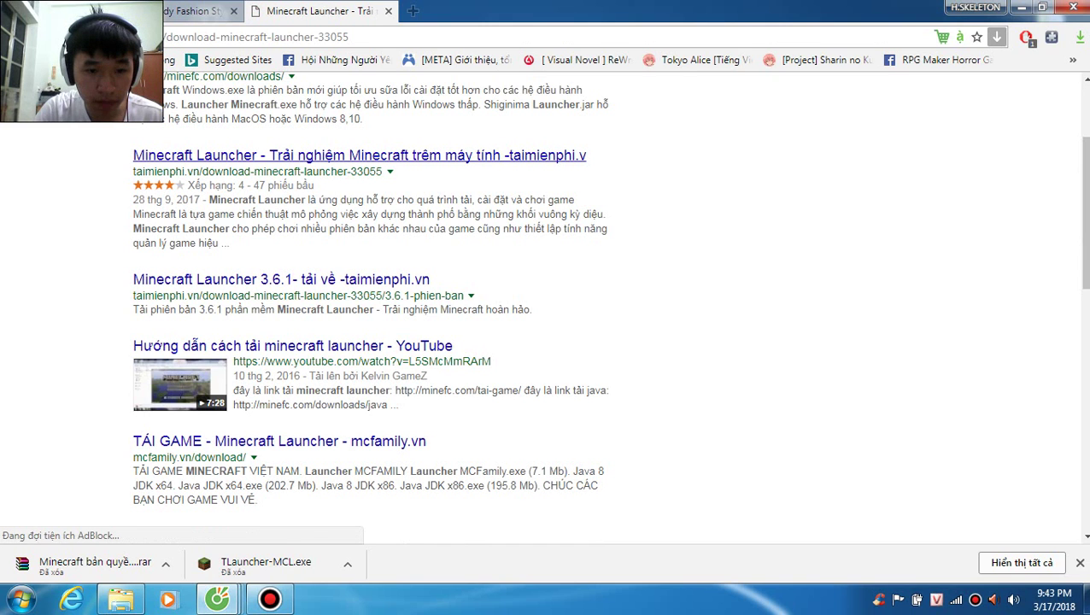
scroll(547, 307, down, 7)
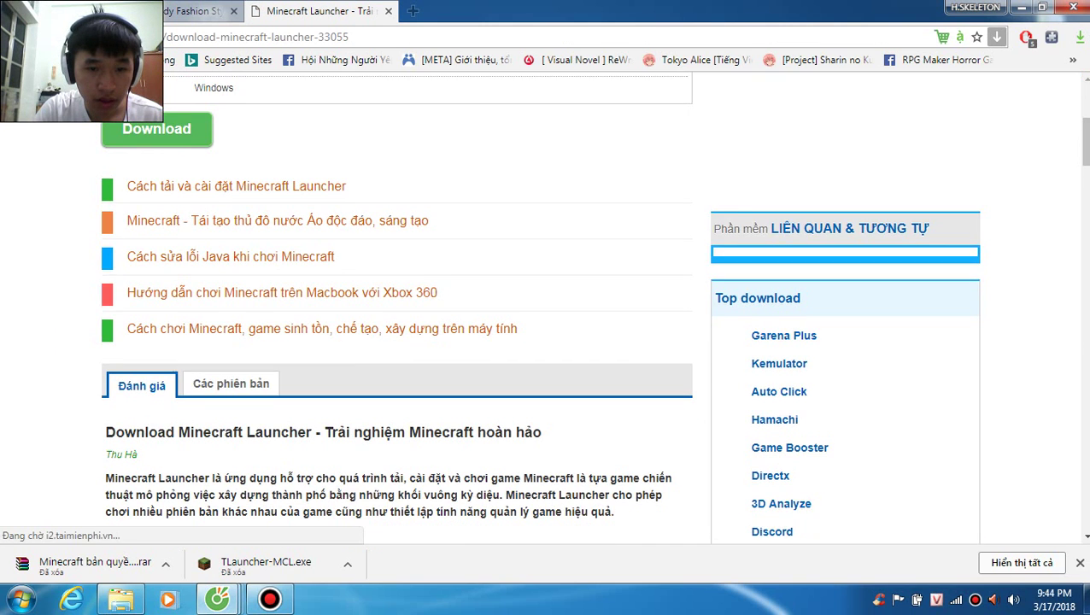
scroll(546, 333, down, 2)
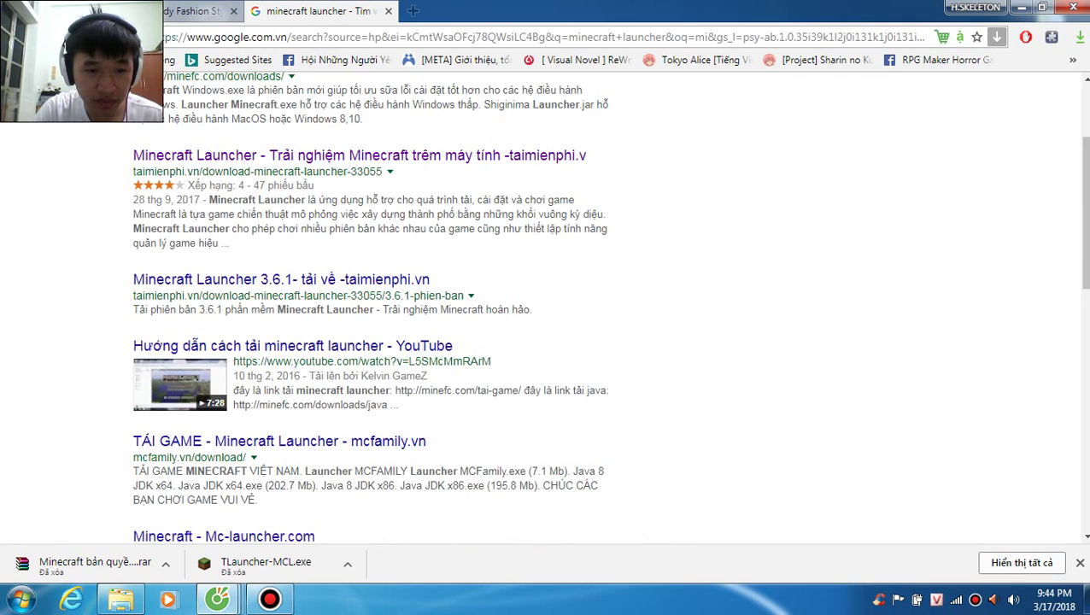
scroll(546, 324, up, 2)
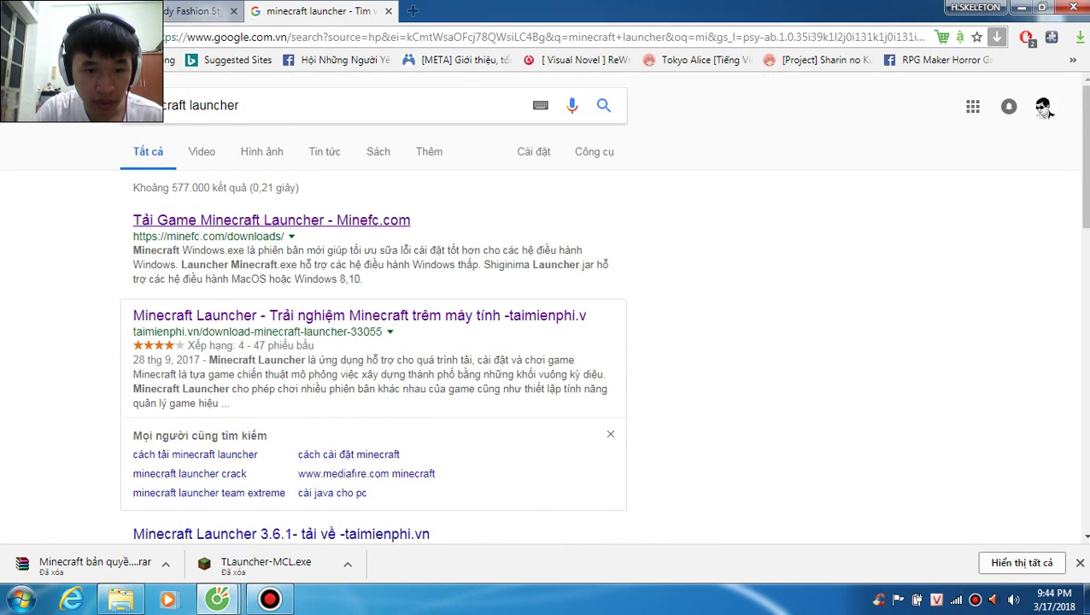
Step: Open the Minefc.com downloads page, decline saving MinecraftWindows and download the Minecraft Launcher.exe package to the Desktop
click(270, 219)
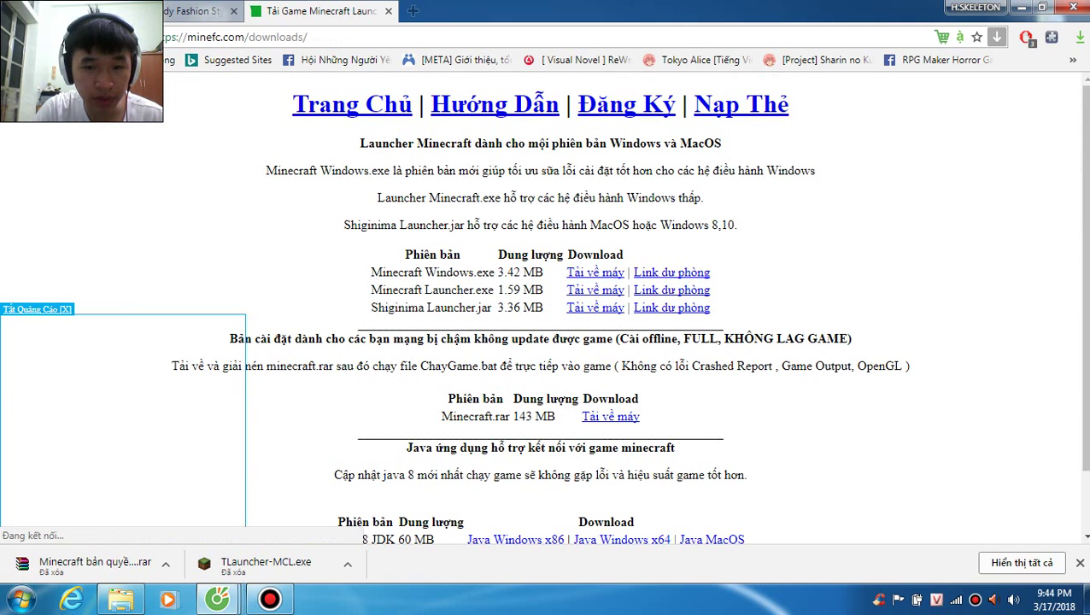
scroll(547, 307, down, 1)
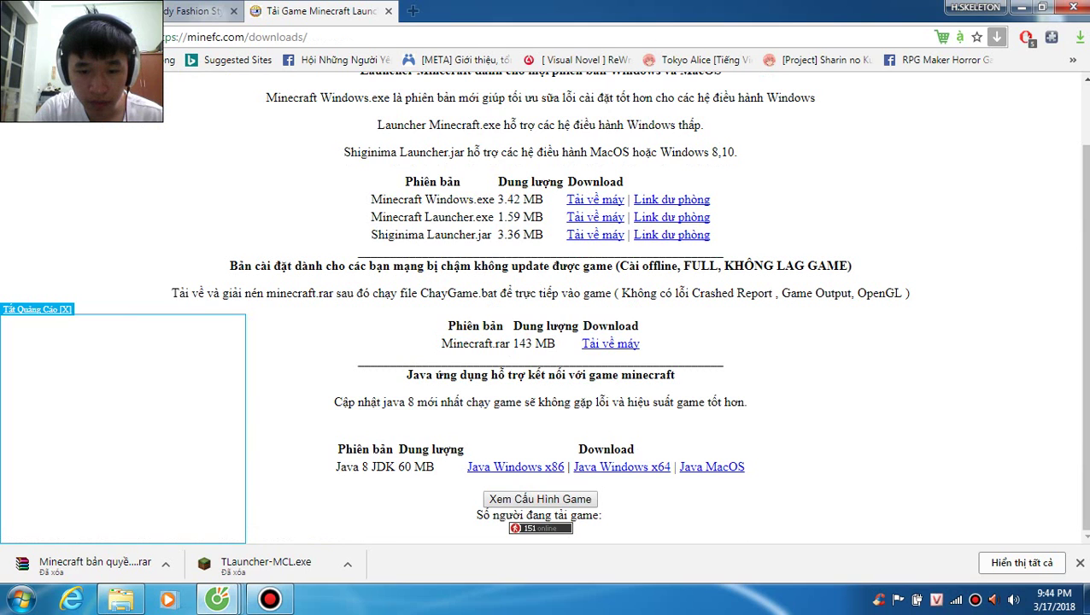
scroll(546, 307, up, 1)
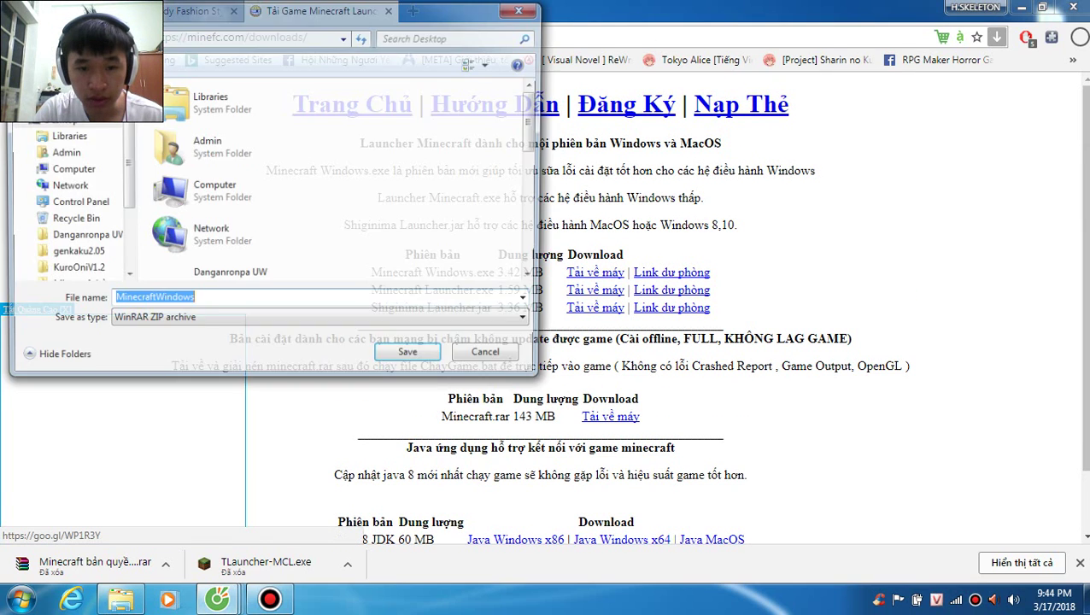
click(486, 357)
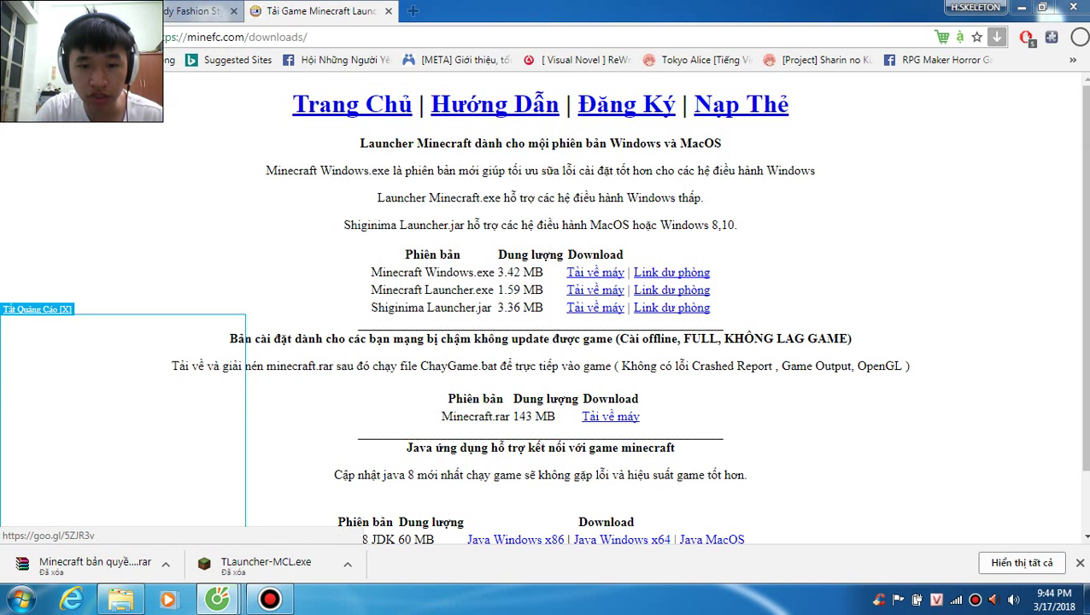
key(Return)
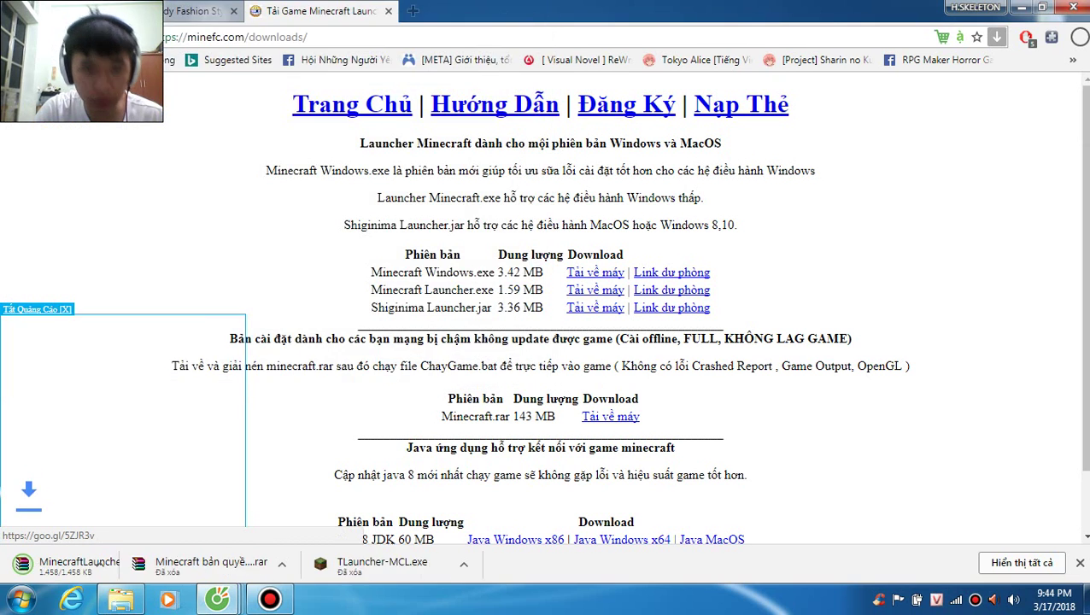
Step: Minimize the browser and refresh the desktop
click(1021, 8)
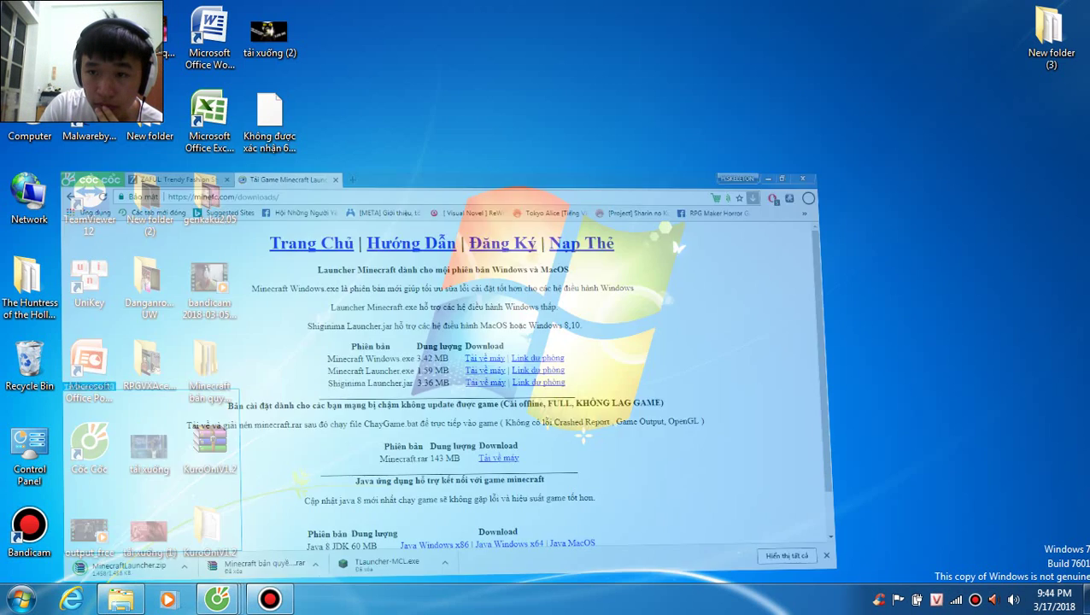
right_click(791, 138)
click(832, 184)
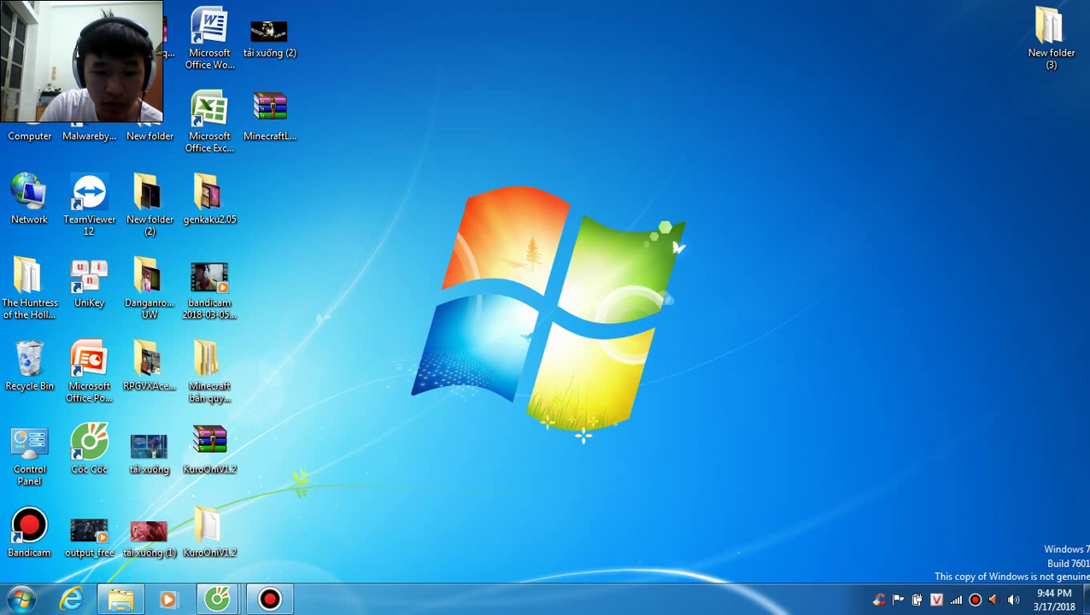
click(269, 597)
click(269, 598)
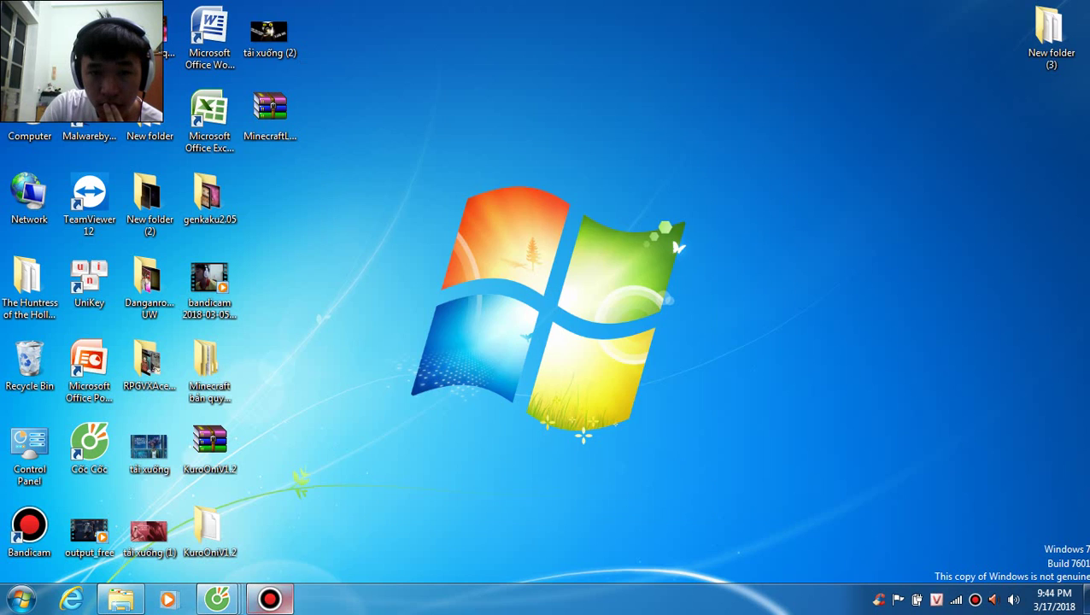
right_click(559, 316)
click(598, 362)
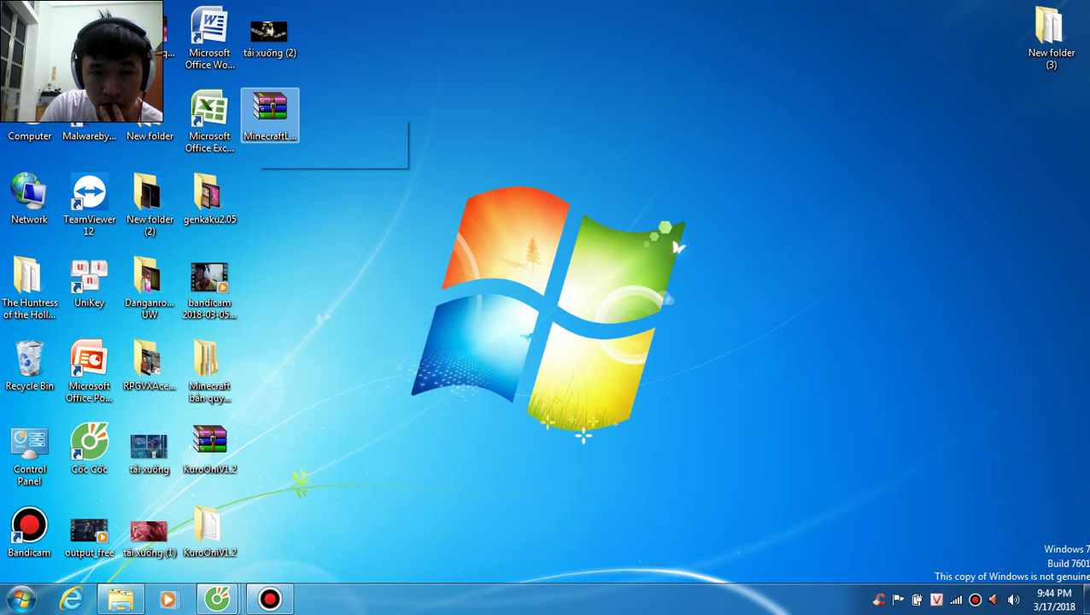
Step: Extract MinecraftLauncher.zip to the Desktop\MinecraftLauncher folder with the WinRAR wizard and close the archive window
click(270, 111)
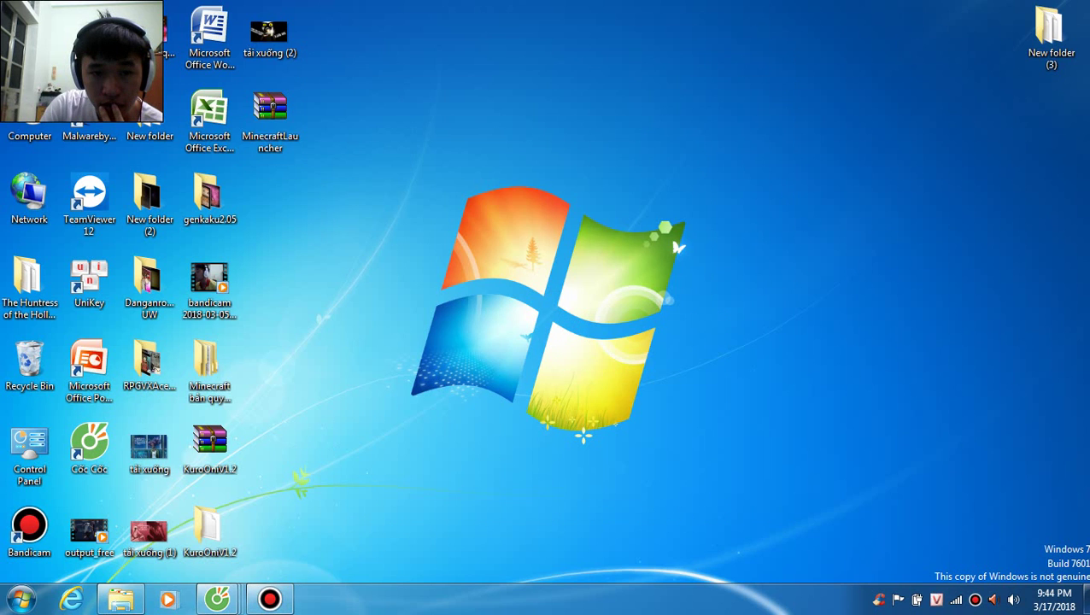
double_click(286, 128)
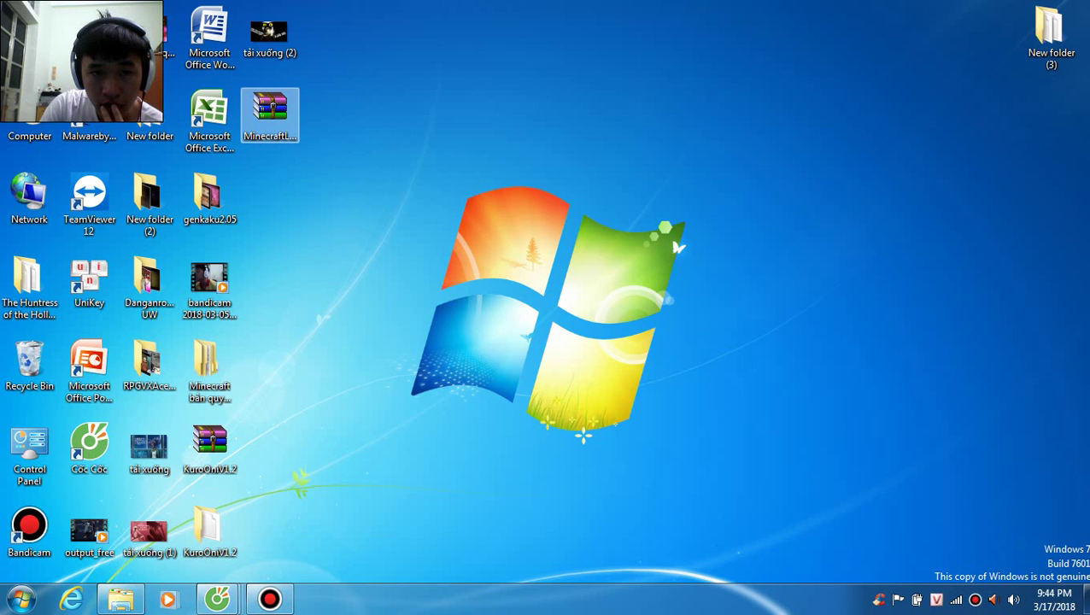
double_click(270, 111)
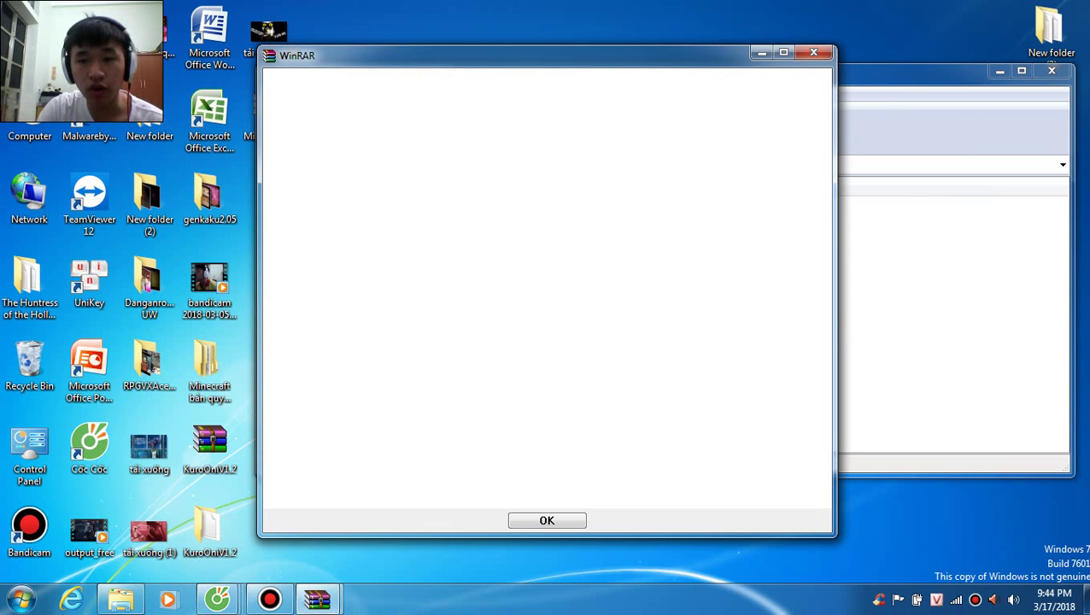
click(547, 520)
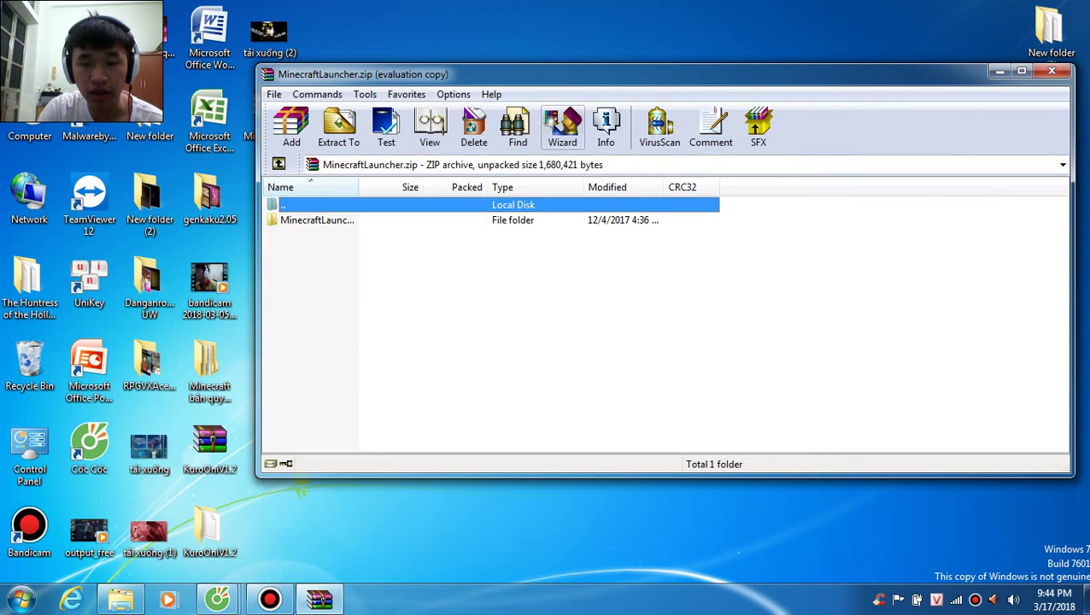
click(560, 126)
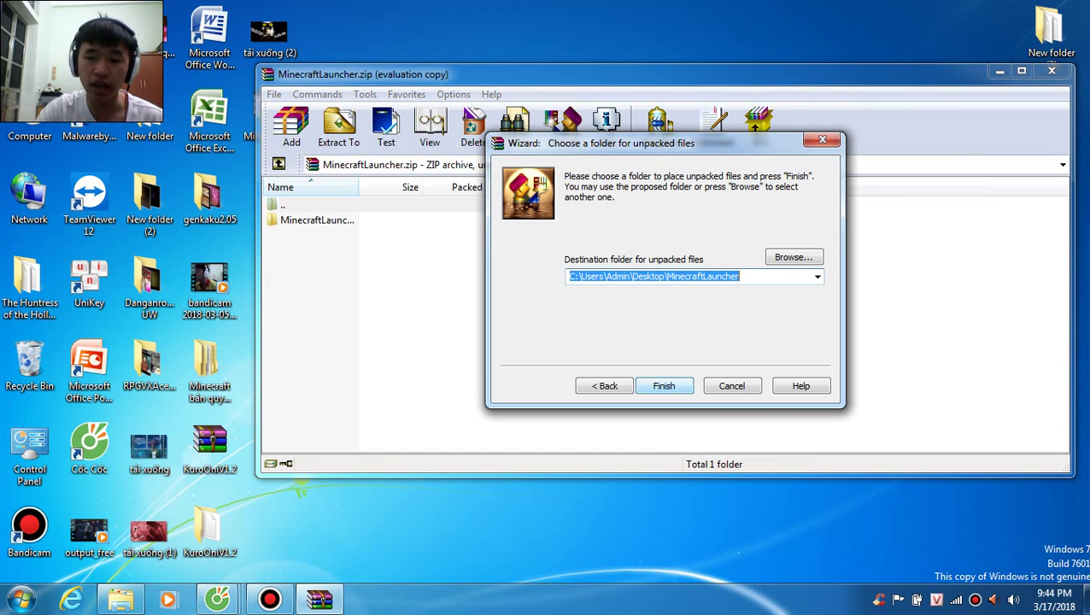
key(Return)
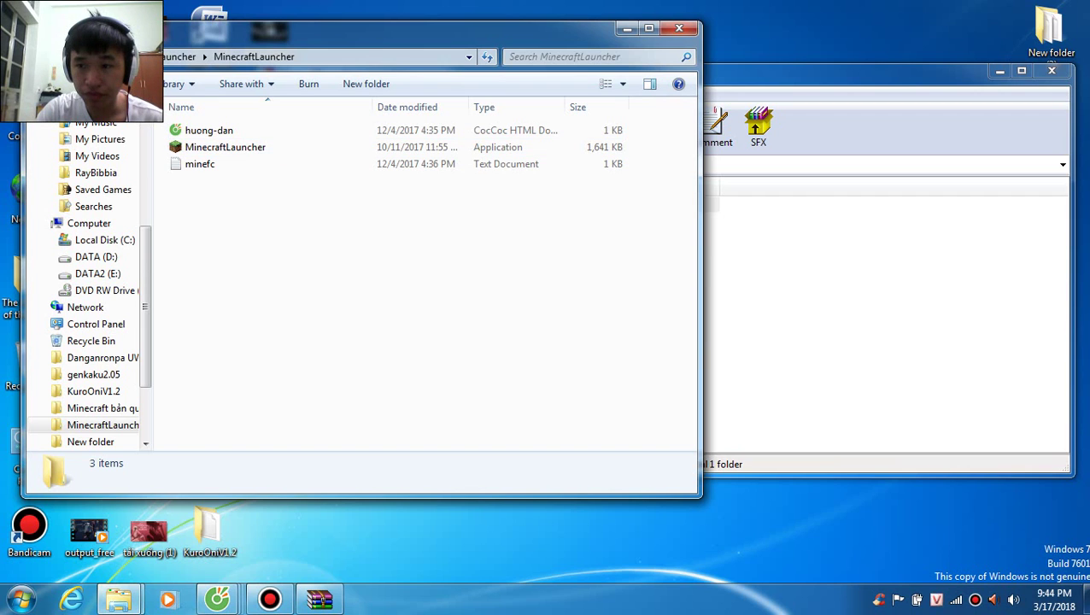
click(1051, 70)
Step: Start the MinecraftLauncher application from the extracted folder and close the folder window
click(209, 131)
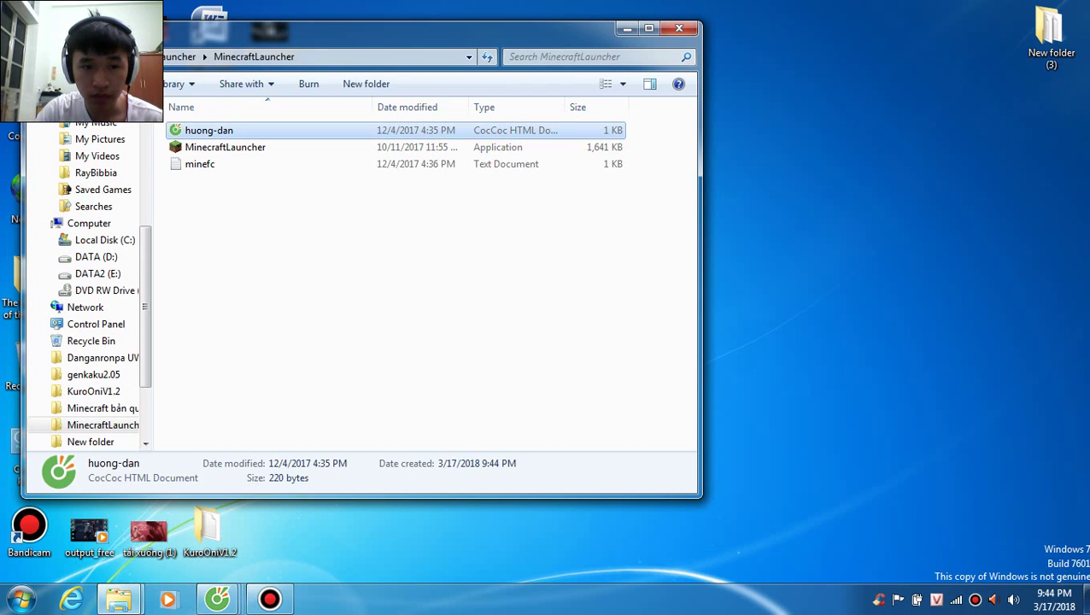
click(275, 147)
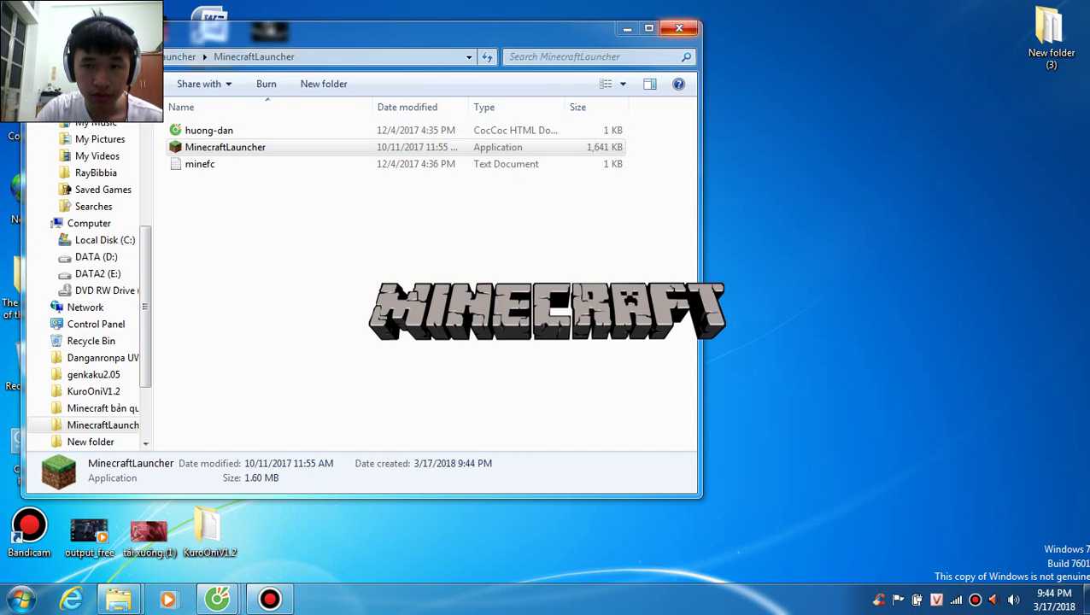
click(679, 28)
right_click(691, 29)
click(735, 74)
right_click(726, 80)
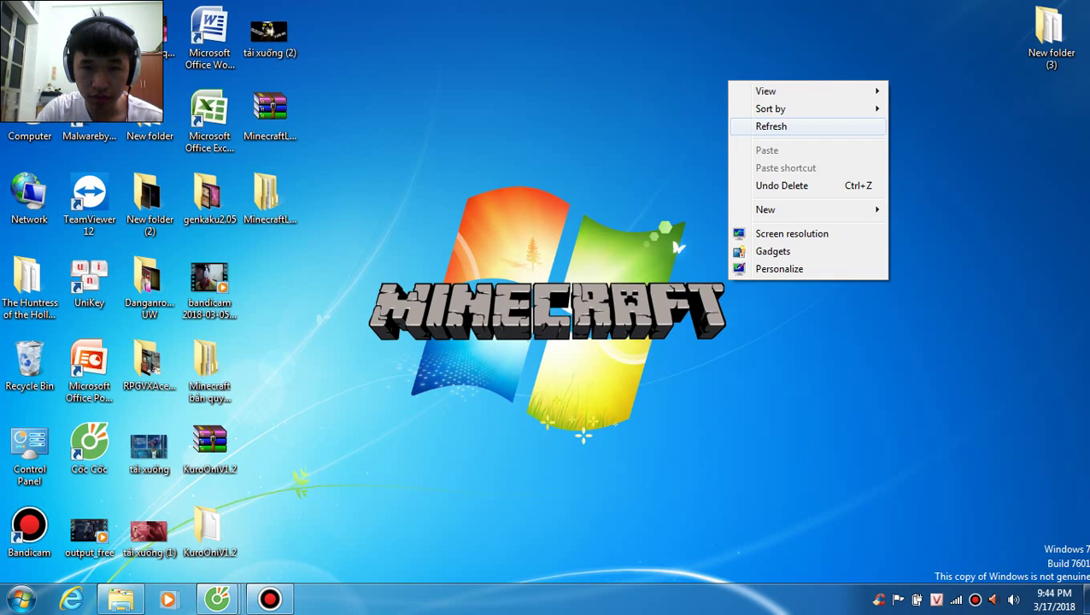
click(760, 127)
right_click(766, 119)
click(801, 164)
right_click(813, 160)
right_click(848, 196)
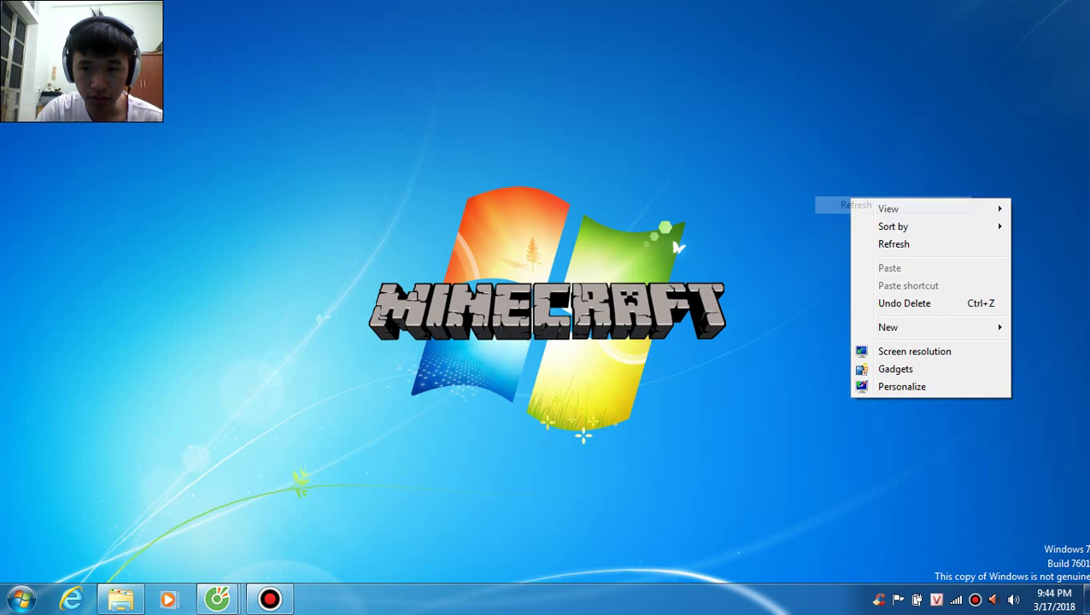
click(862, 243)
right_click(887, 252)
click(930, 297)
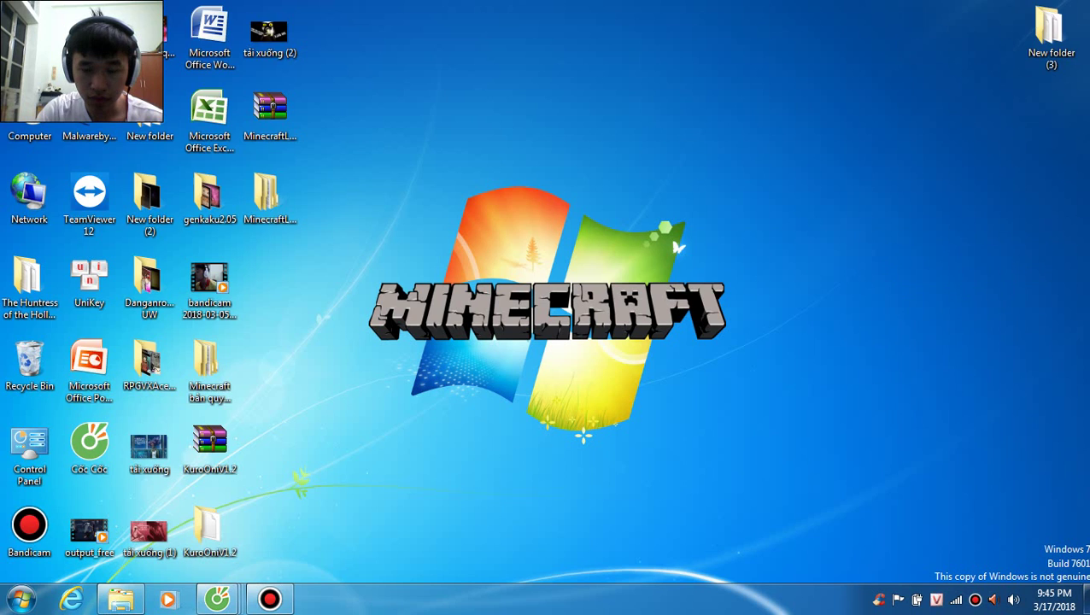
Step: Load google.com.vn in the Cốc Cốc window showing the Minefc.com downloads page and minimize that window
mouse_move(218, 597)
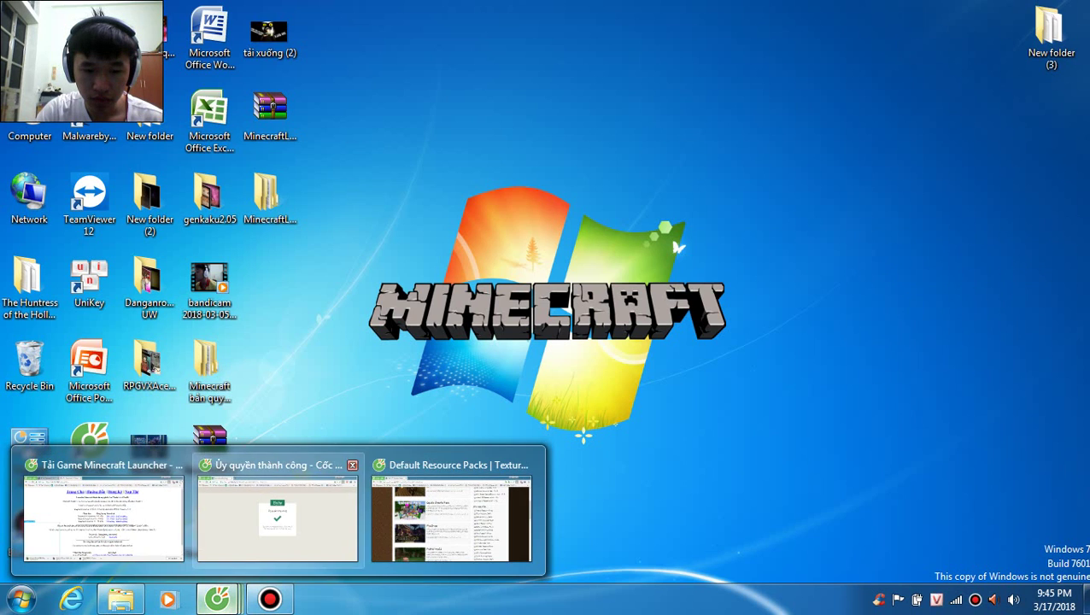
click(98, 512)
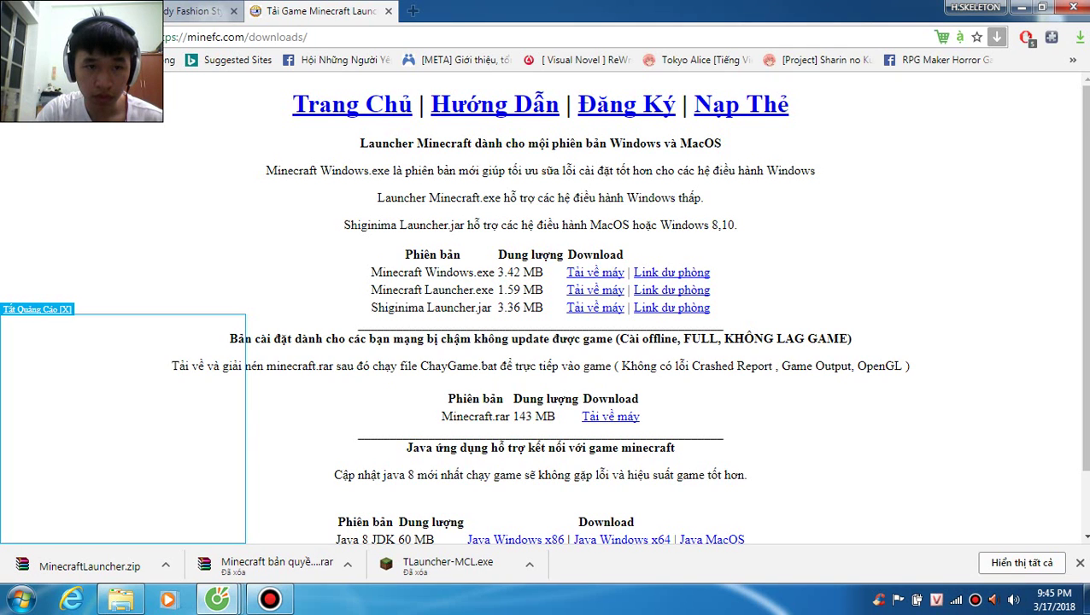
click(248, 37)
text(google.com.vn)
key(Return)
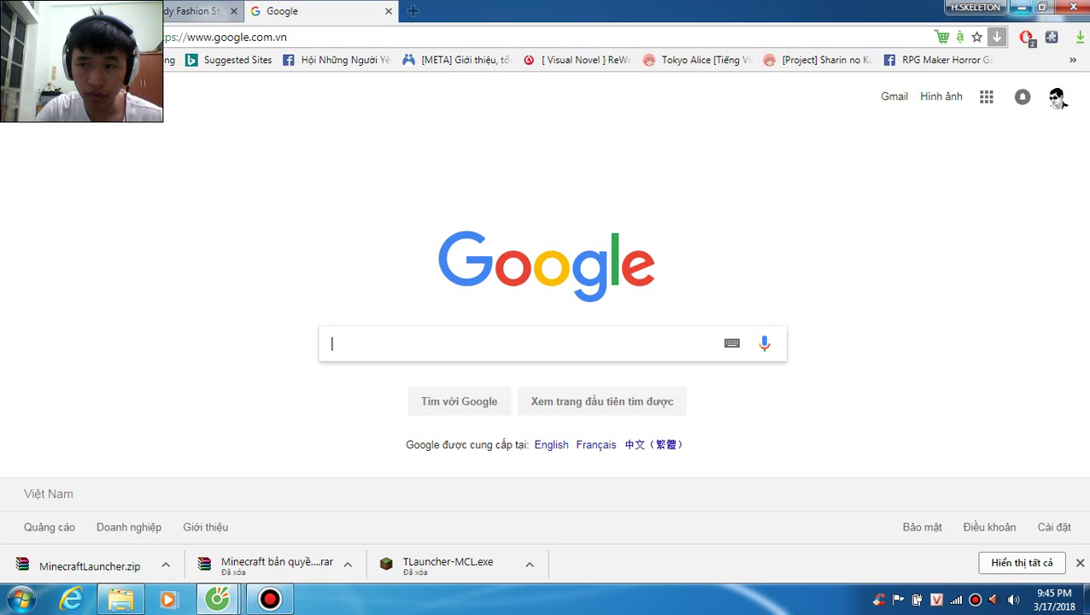
click(1021, 7)
right_click(743, 65)
click(785, 109)
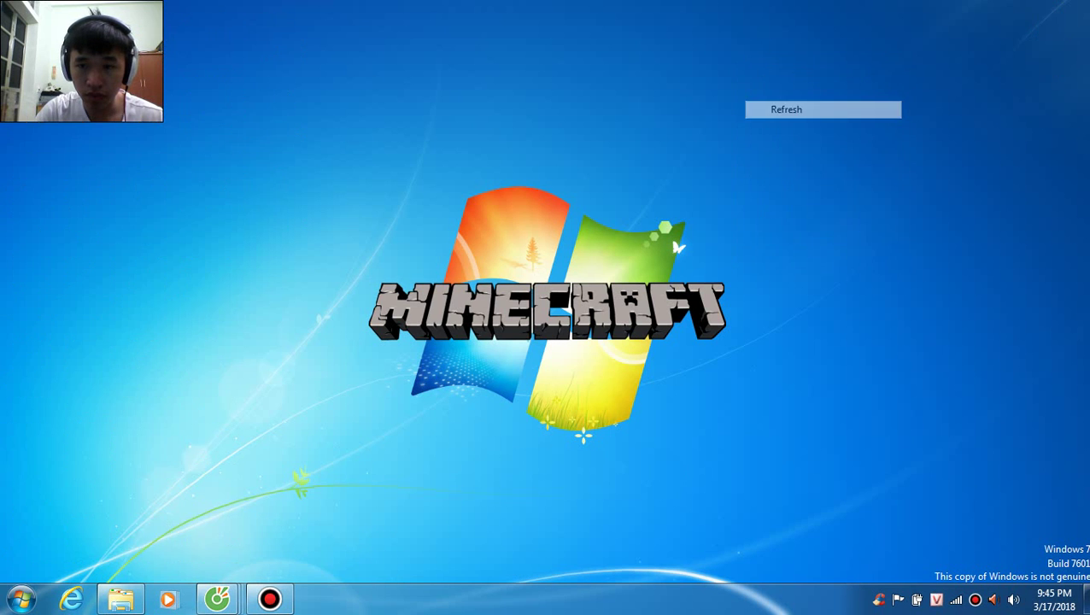
right_click(769, 101)
click(793, 148)
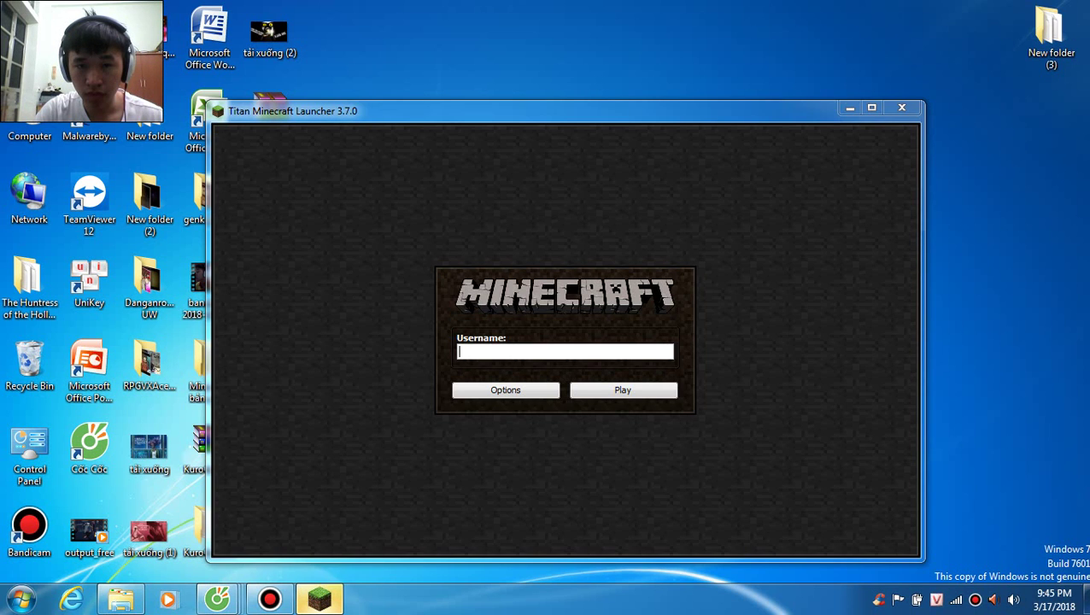
Step: Log in to Titan Minecraft Launcher with the player's username and check the available profiles
drag(734, 110, 752, 80)
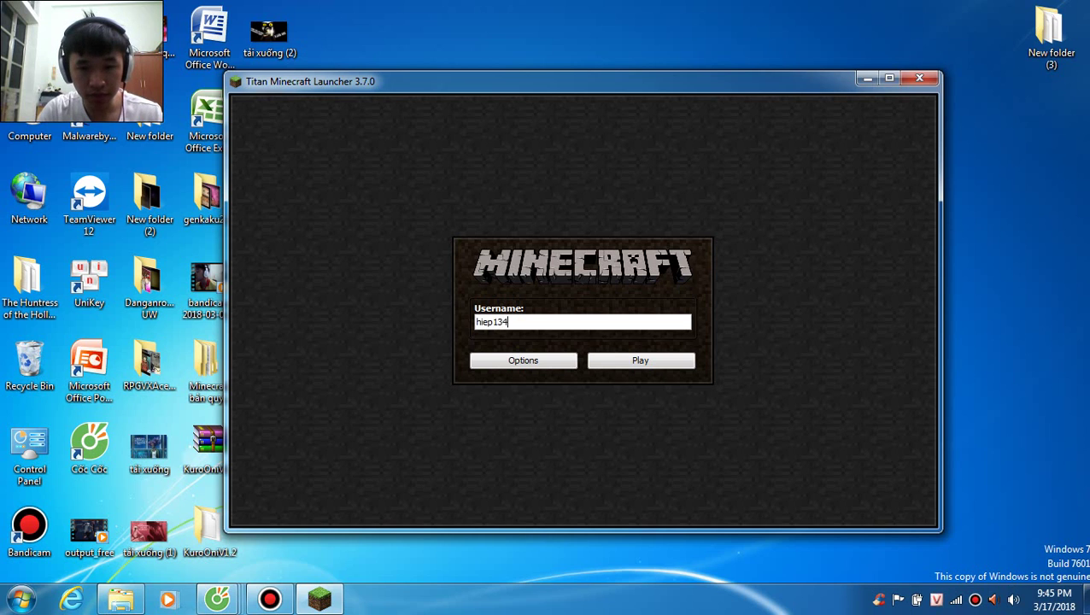
key(Return)
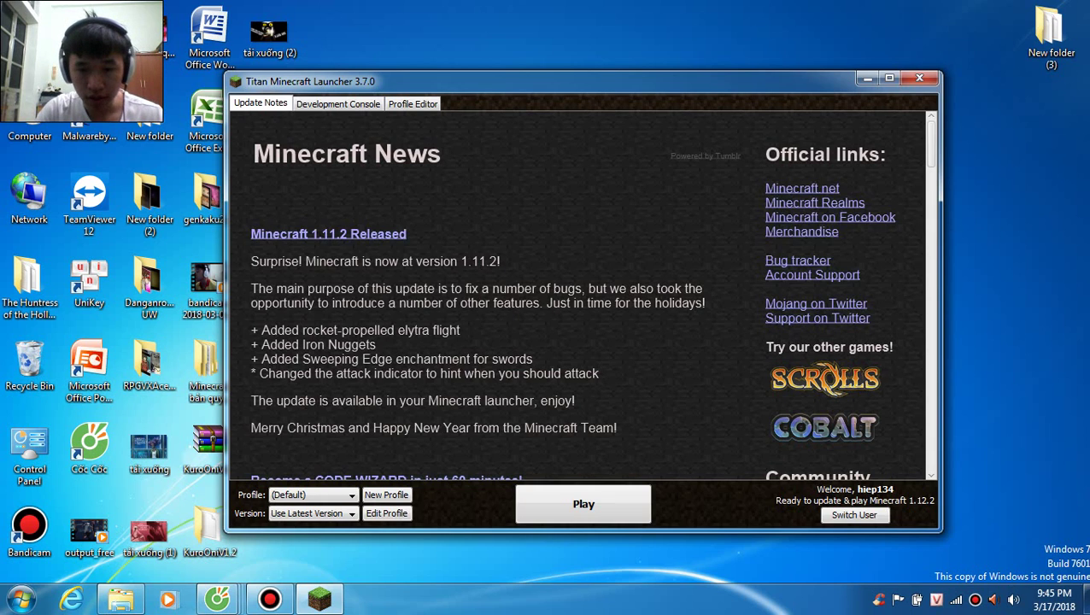
click(342, 495)
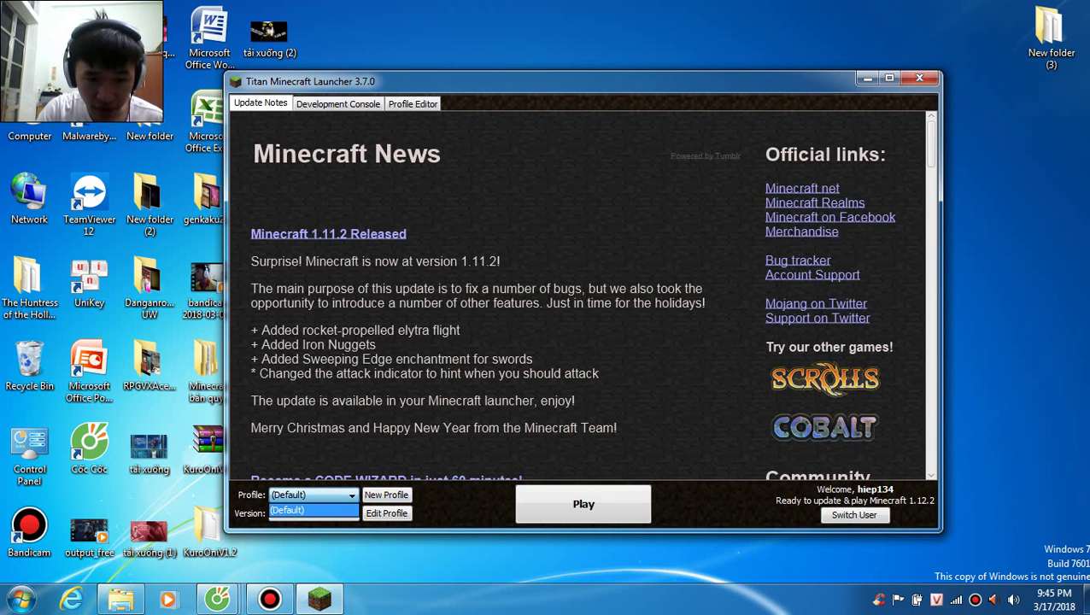
key(Return)
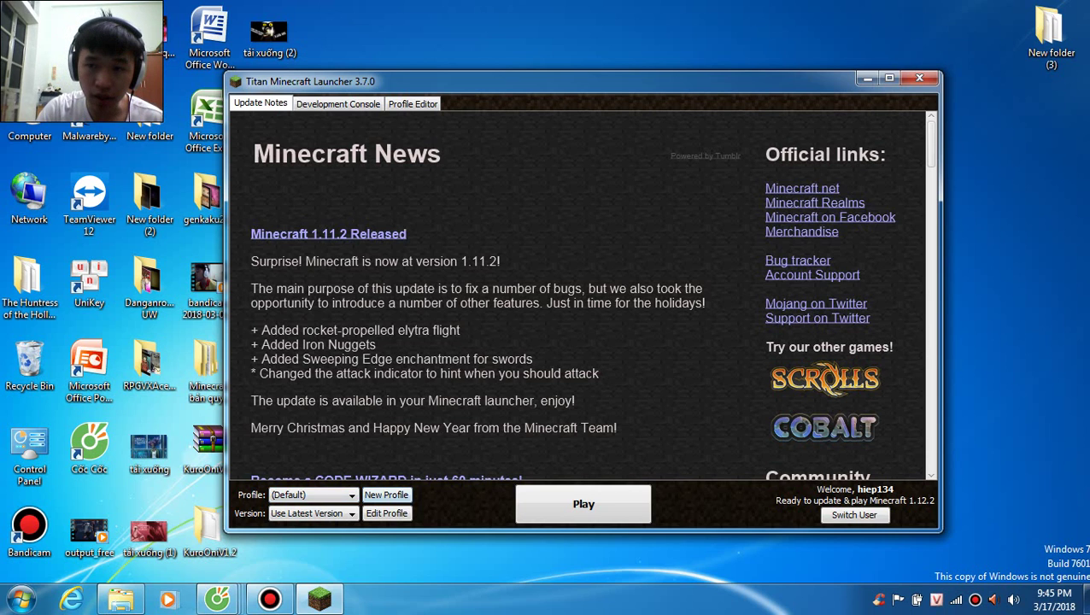
Step: Minimize the launcher and refresh the desktop
click(867, 78)
right_click(869, 76)
click(890, 122)
right_click(889, 138)
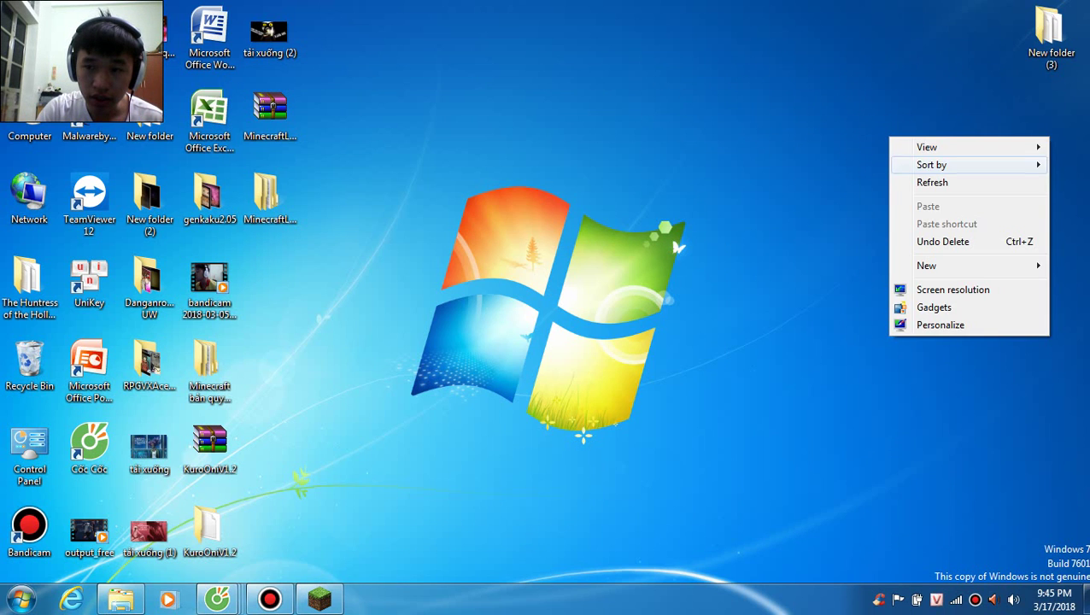
right_click(914, 185)
click(940, 230)
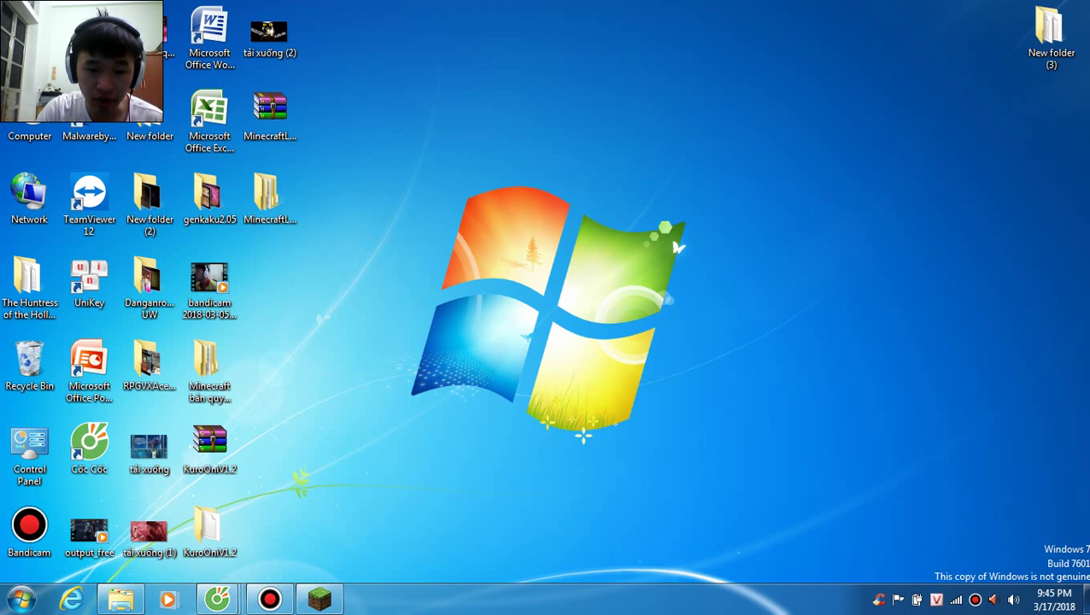
Step: Open the optifine.net/downloads page in Cốc Cốc, look over the OptiFine versions and minimize the browser
mouse_move(218, 598)
click(102, 508)
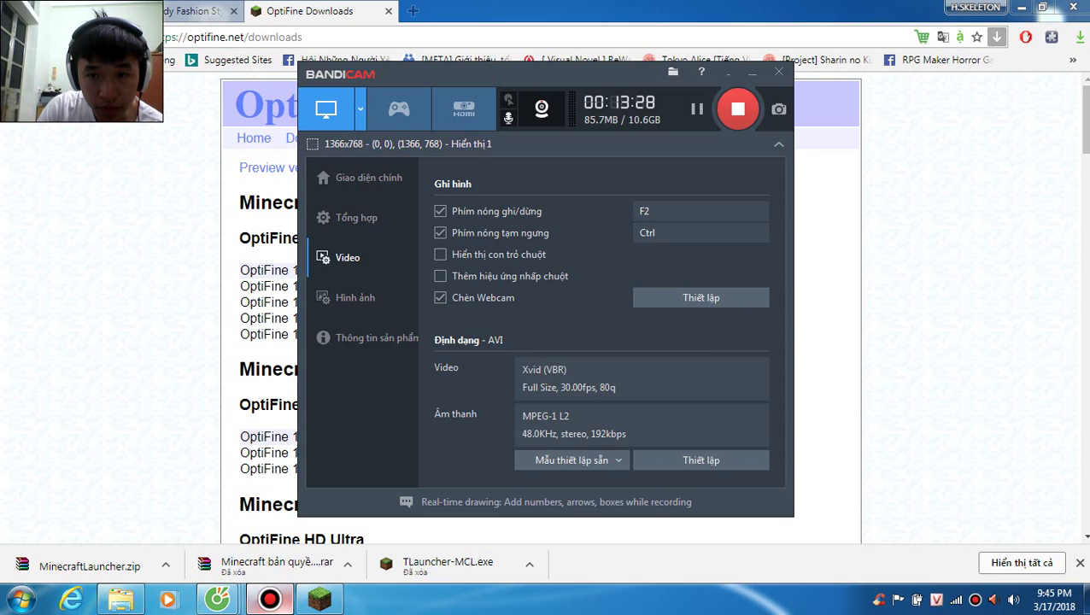
click(270, 598)
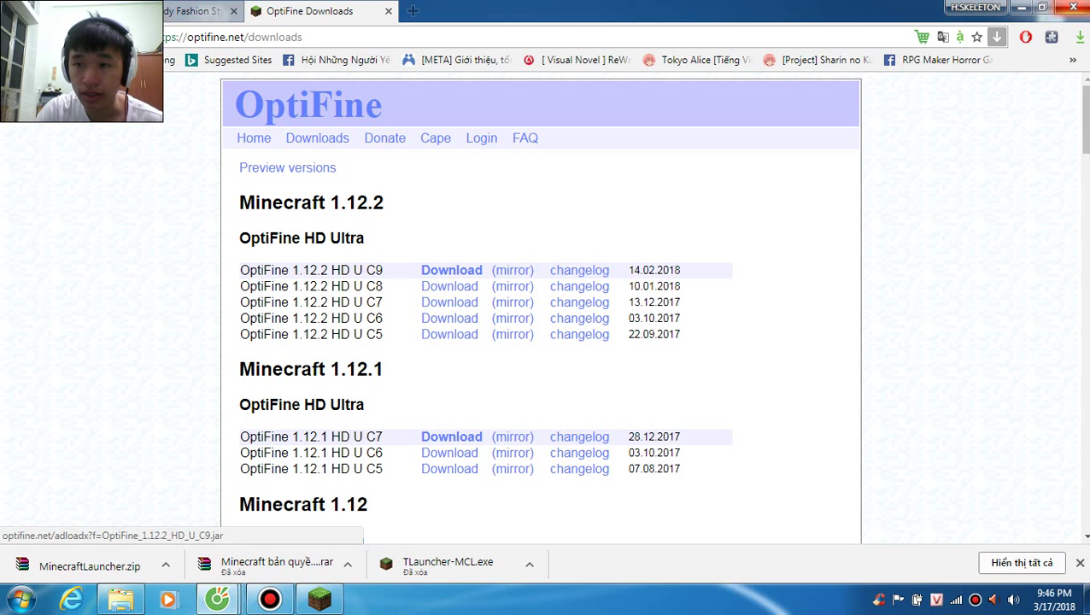
click(1021, 7)
Step: Return to Titan Minecraft Launcher, review the profile choices and the new profile's settings, and close the editor without saving
click(319, 598)
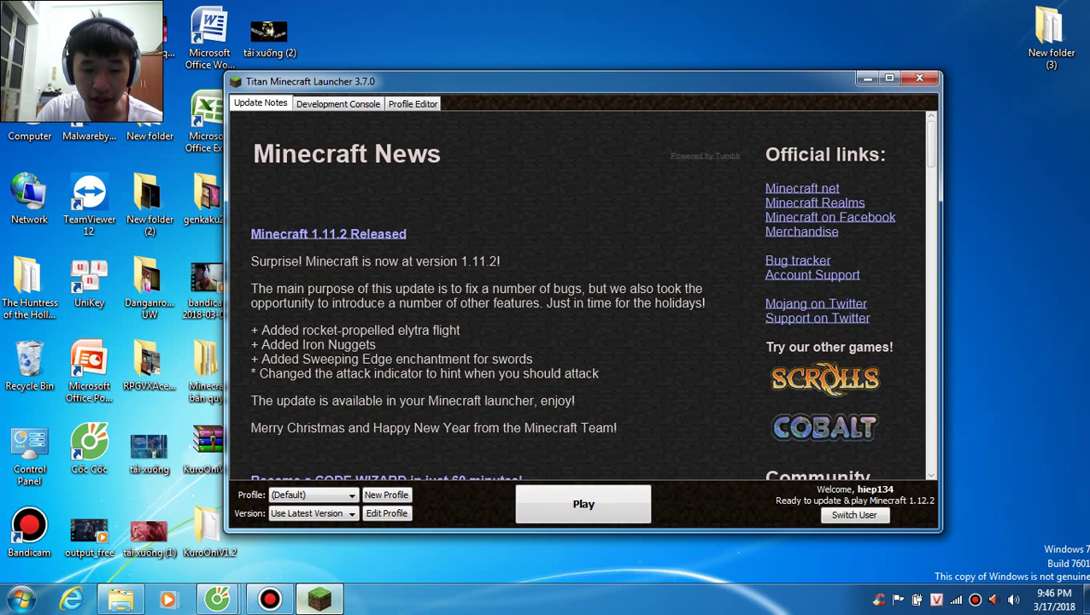
click(337, 495)
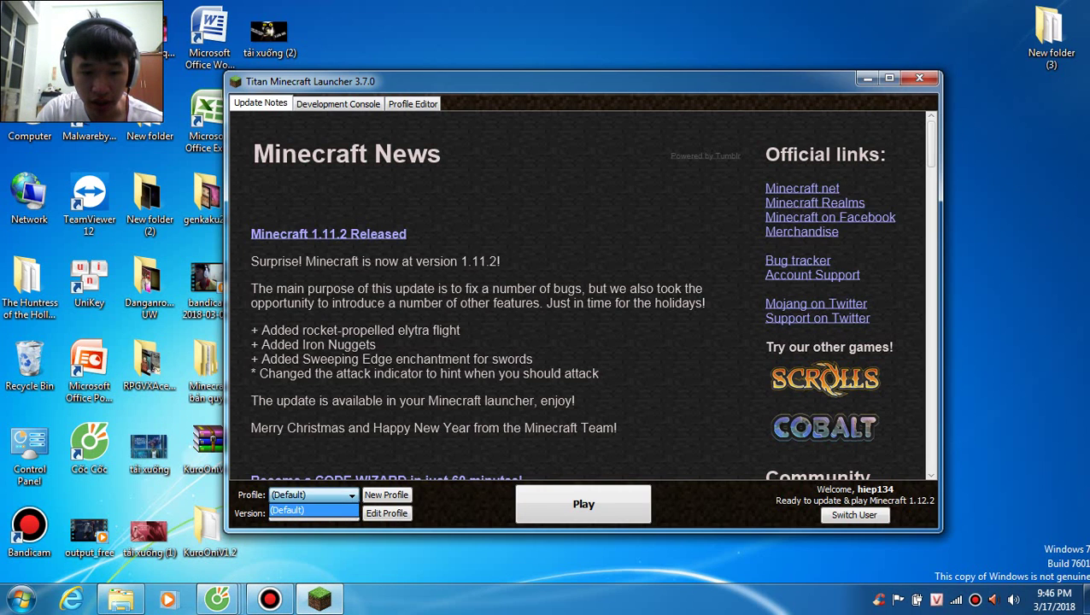
click(311, 509)
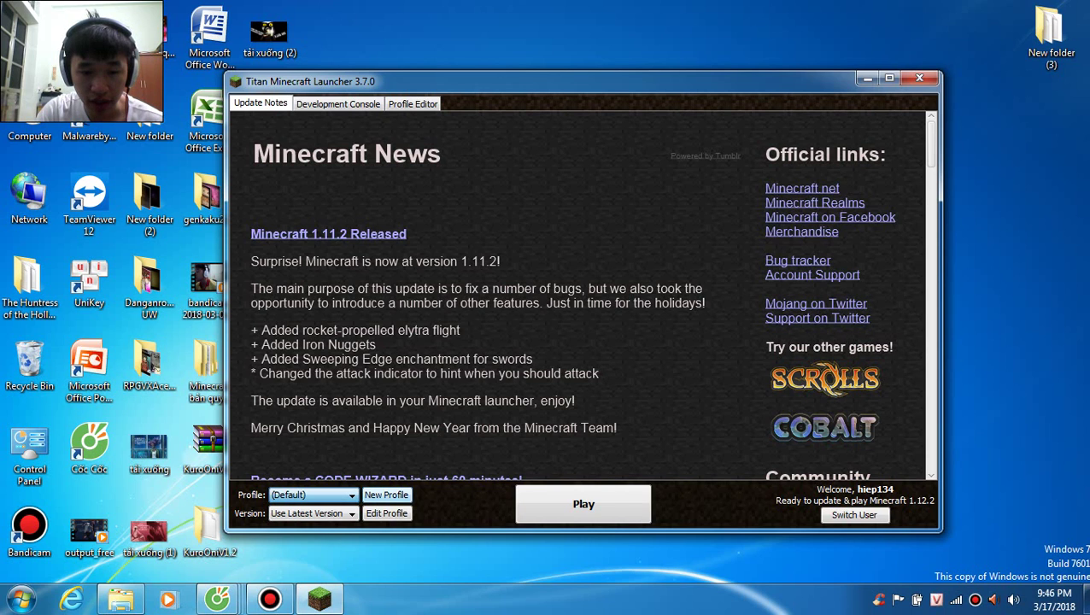
click(386, 494)
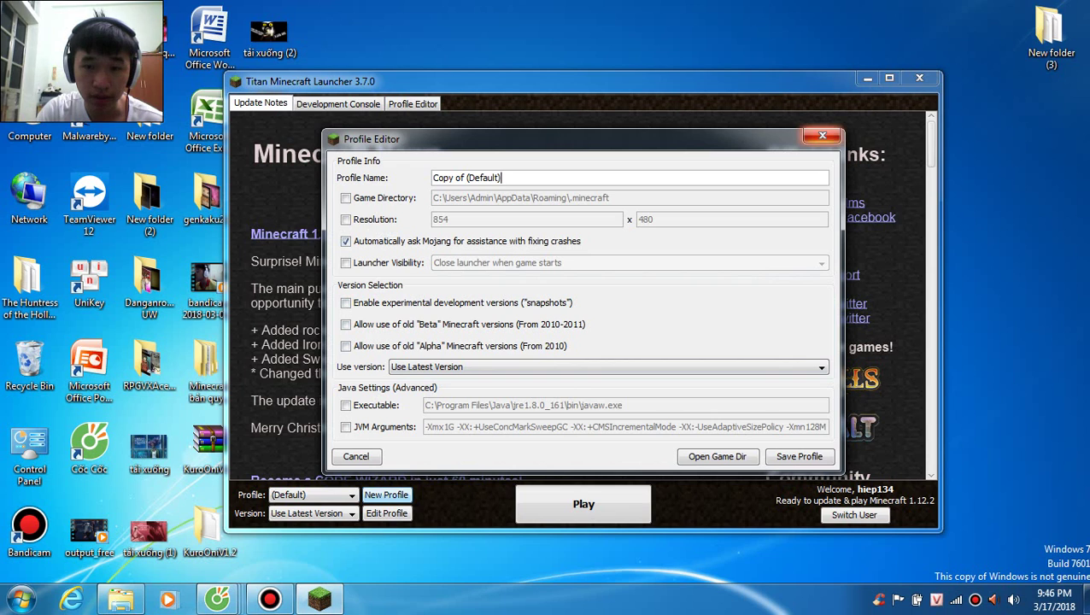
key(Tab)
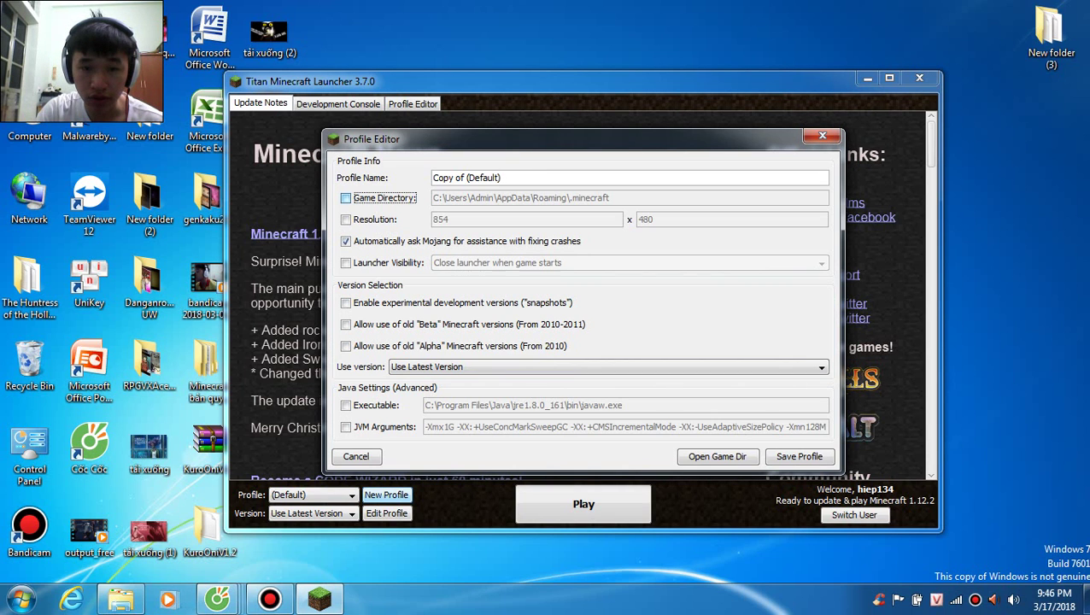
key(space)
click(822, 136)
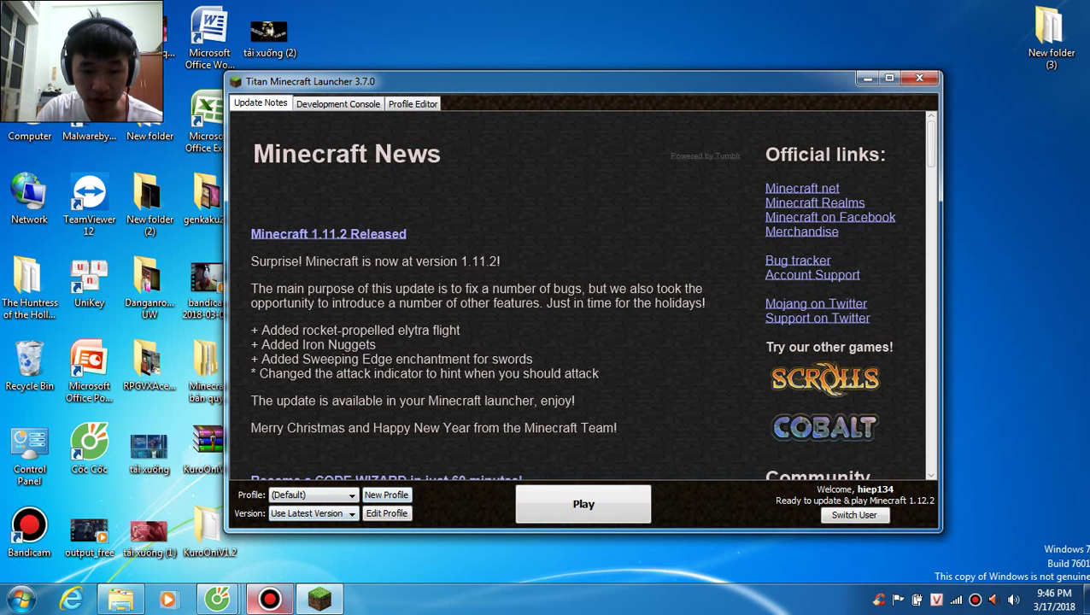
Step: Download OptiFine_1.12.2_HD_U_C9.jar from the mirror on the OptiFine page to the Desktop and minimize the browser
mouse_move(217, 599)
click(103, 517)
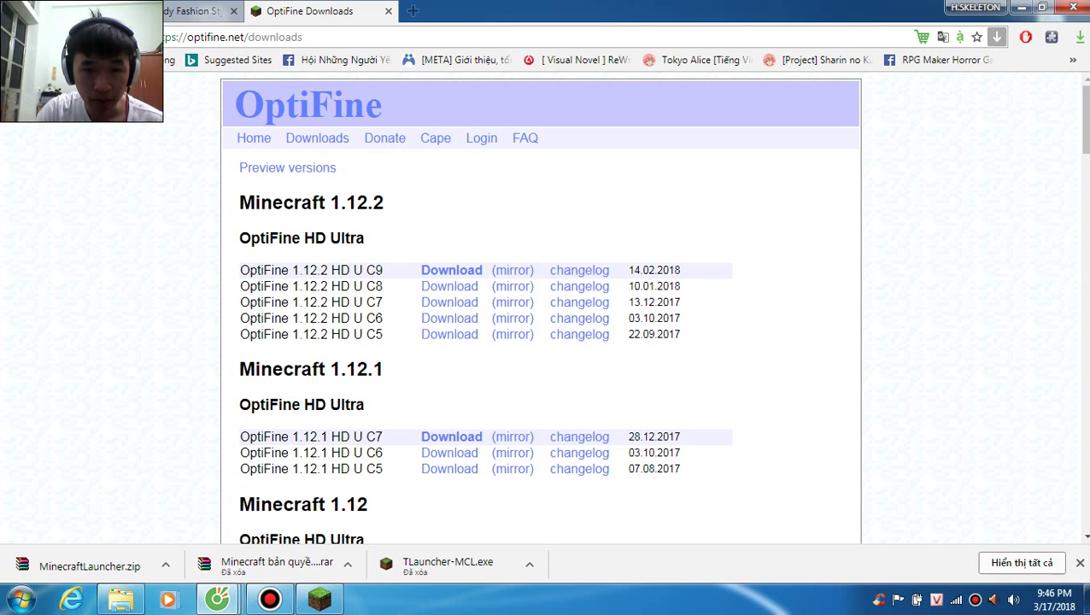
click(512, 271)
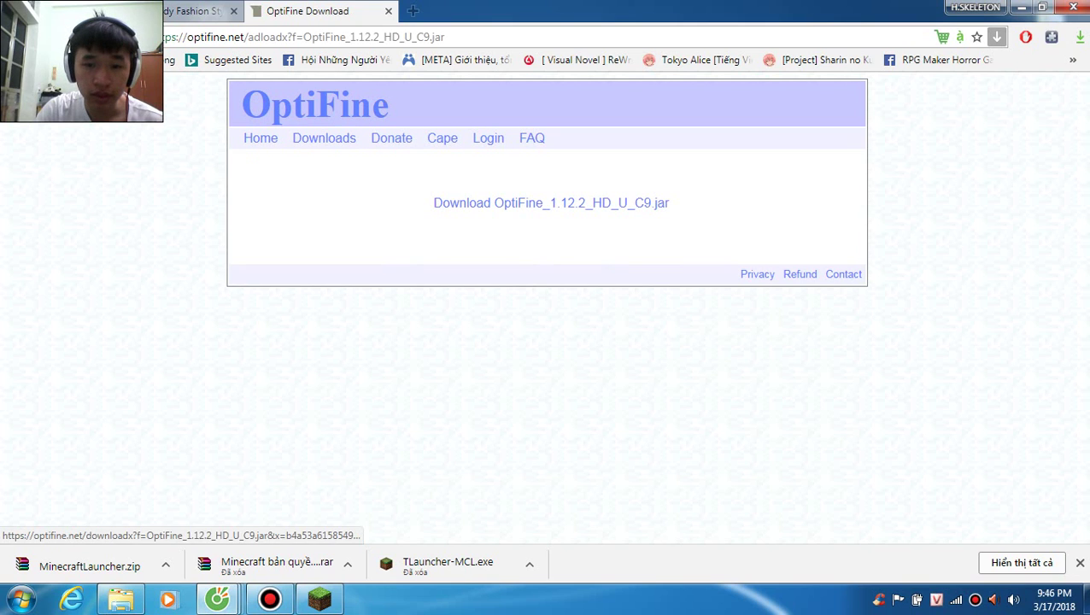
click(550, 202)
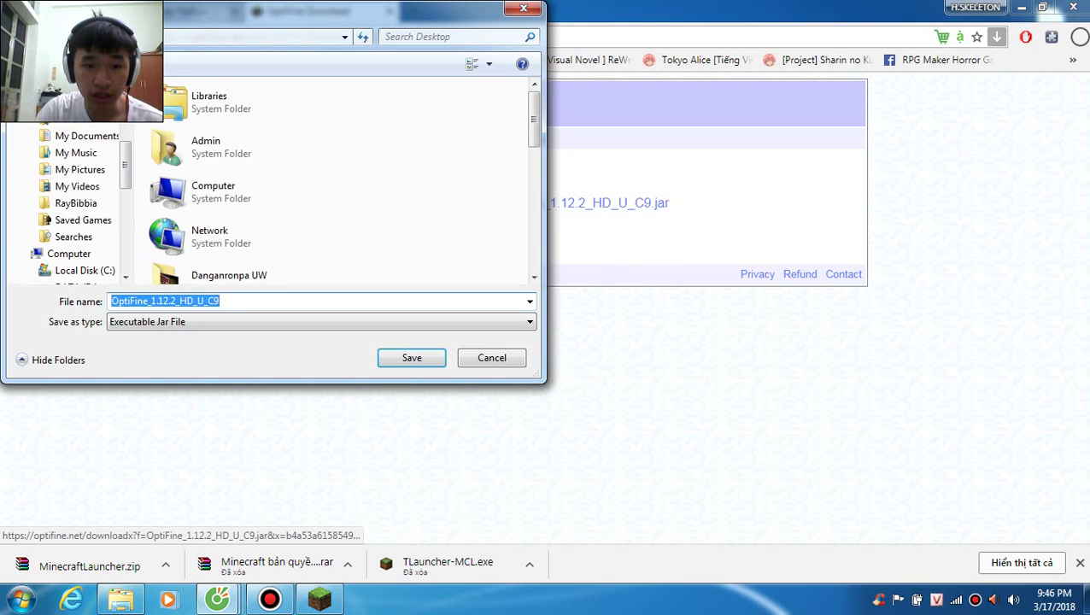
key(Return)
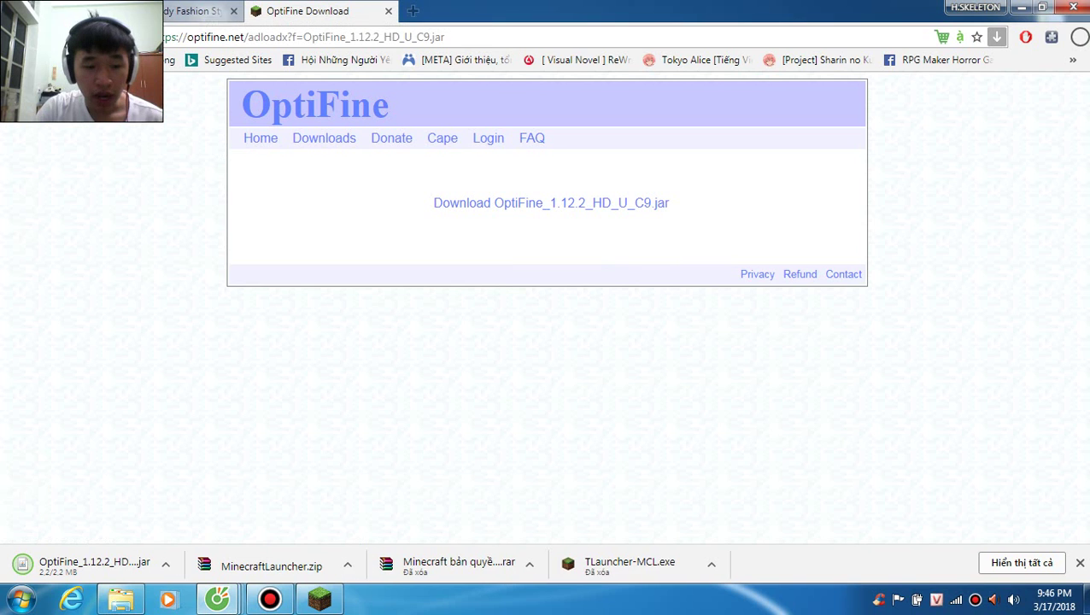
click(1021, 7)
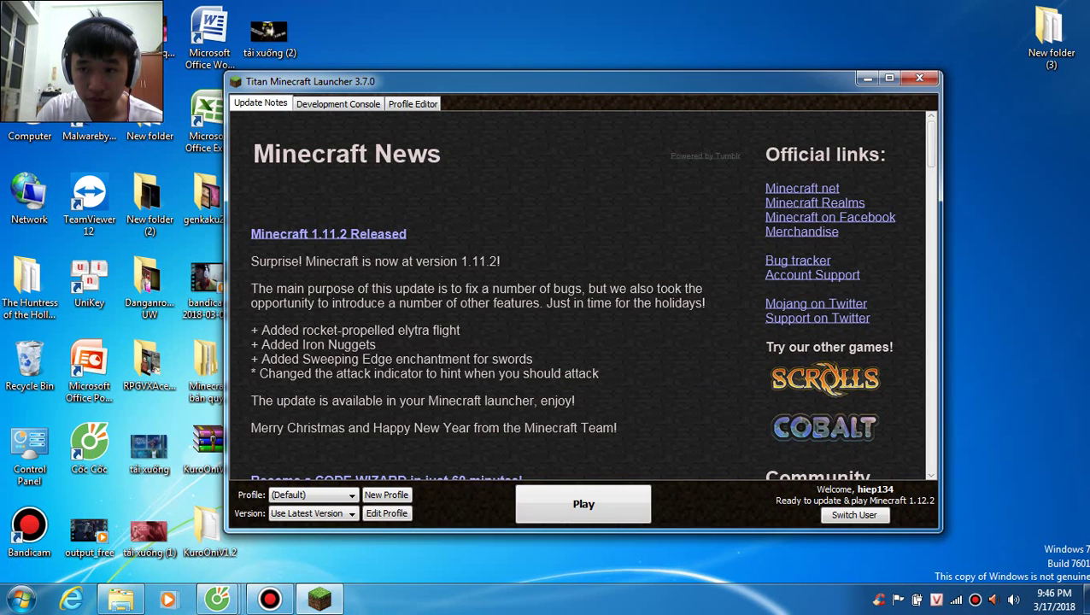
Step: Run the OptiFine 1.12.2 HD U C9 installer from the desktop and install it into the default .minecraft folder
right_click(911, 63)
click(954, 105)
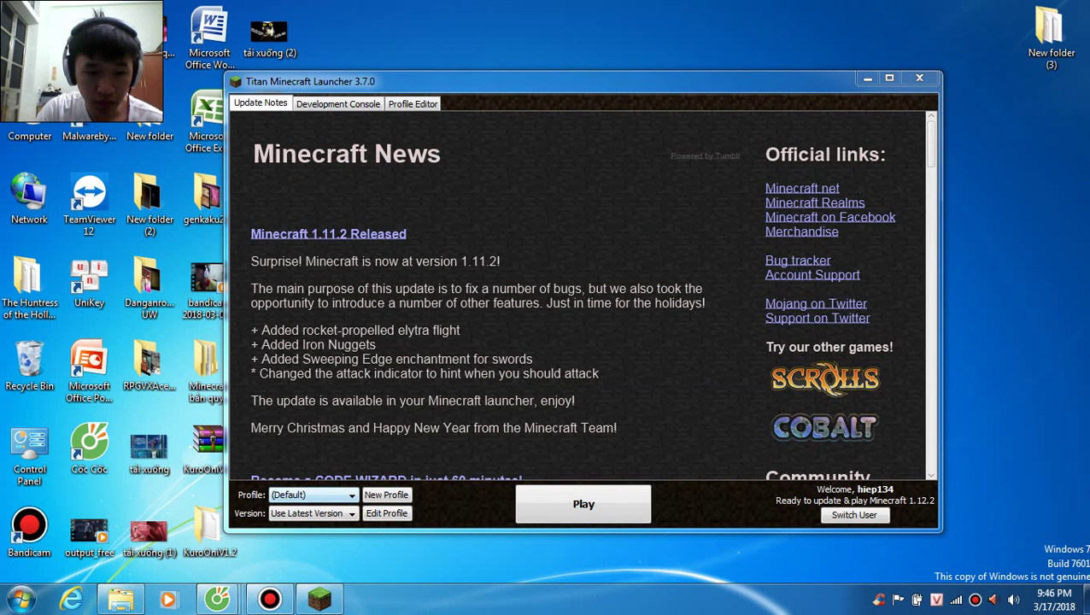
drag(555, 81, 722, 96)
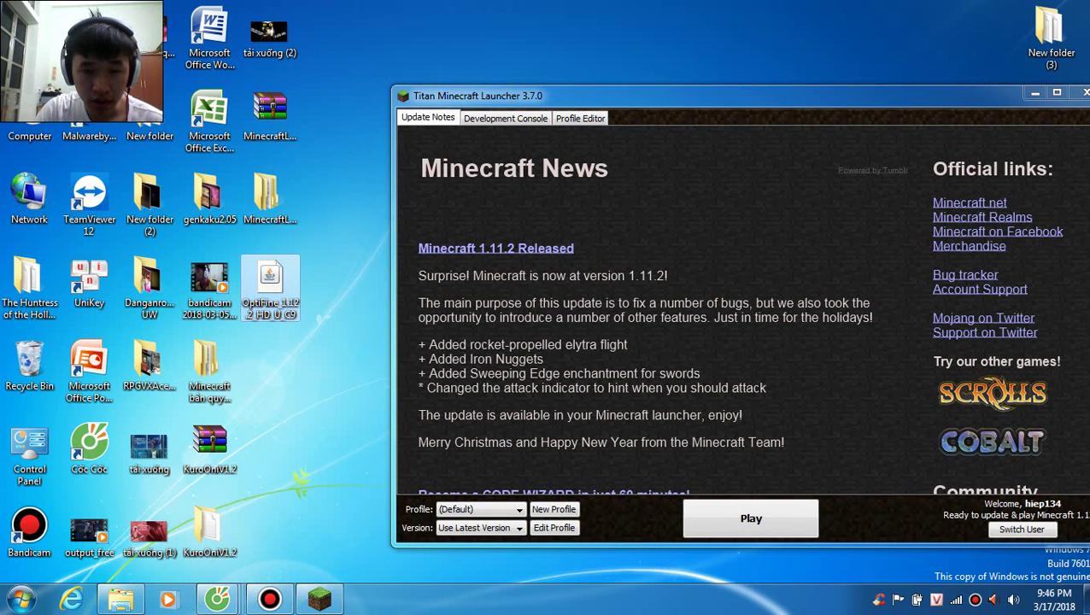
double_click(270, 282)
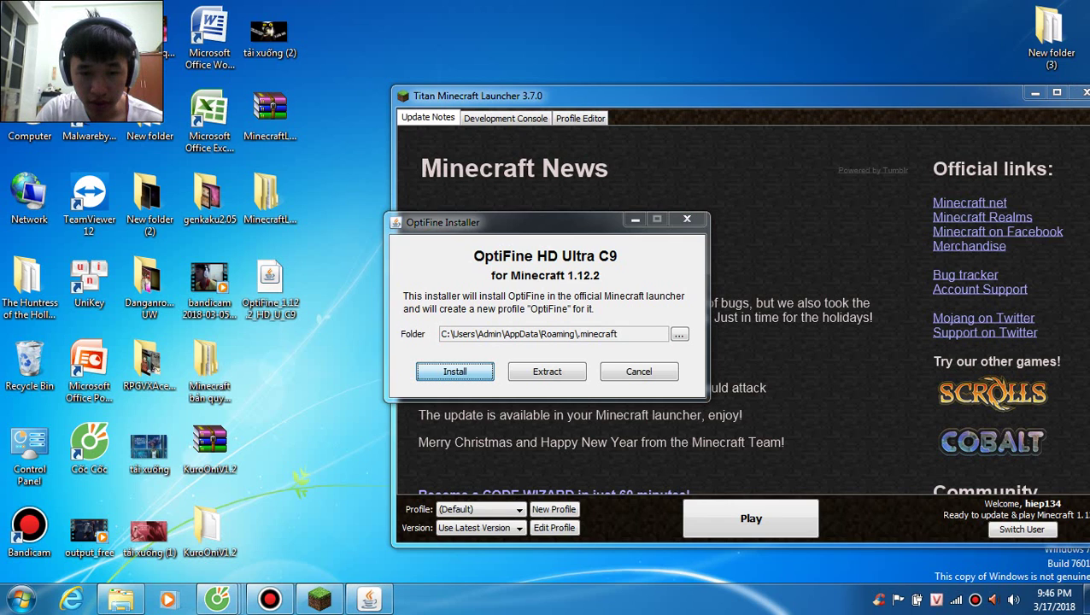
right_click(313, 199)
click(356, 245)
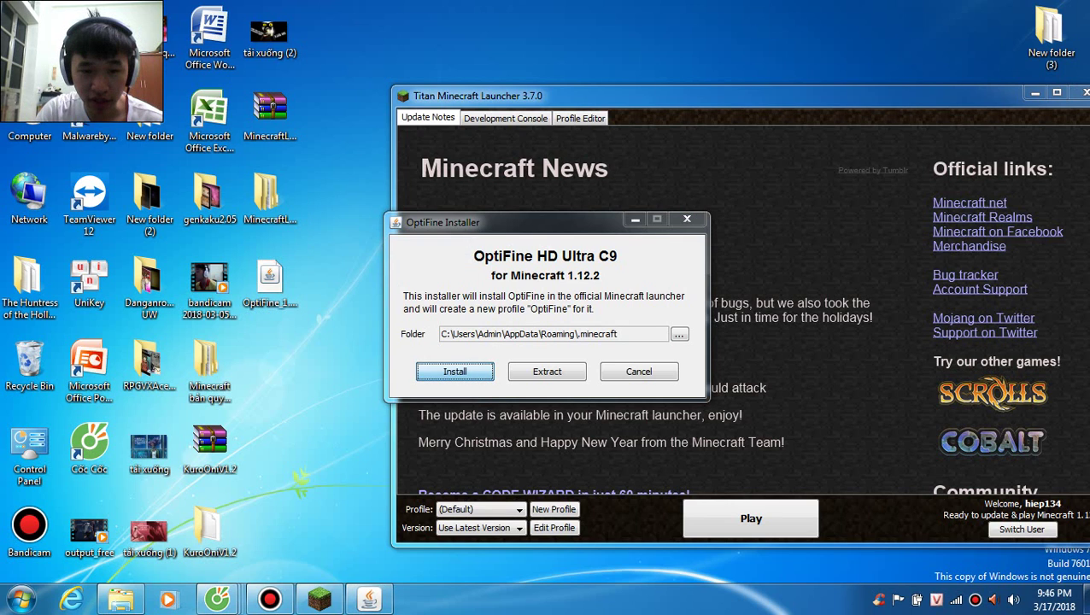
right_click(312, 196)
click(347, 236)
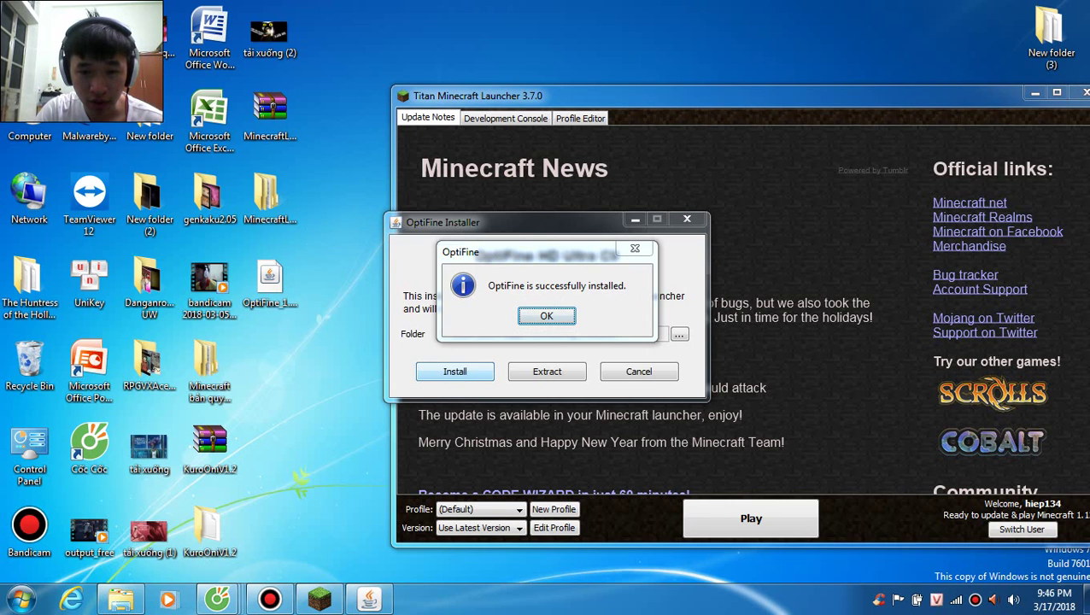
click(546, 316)
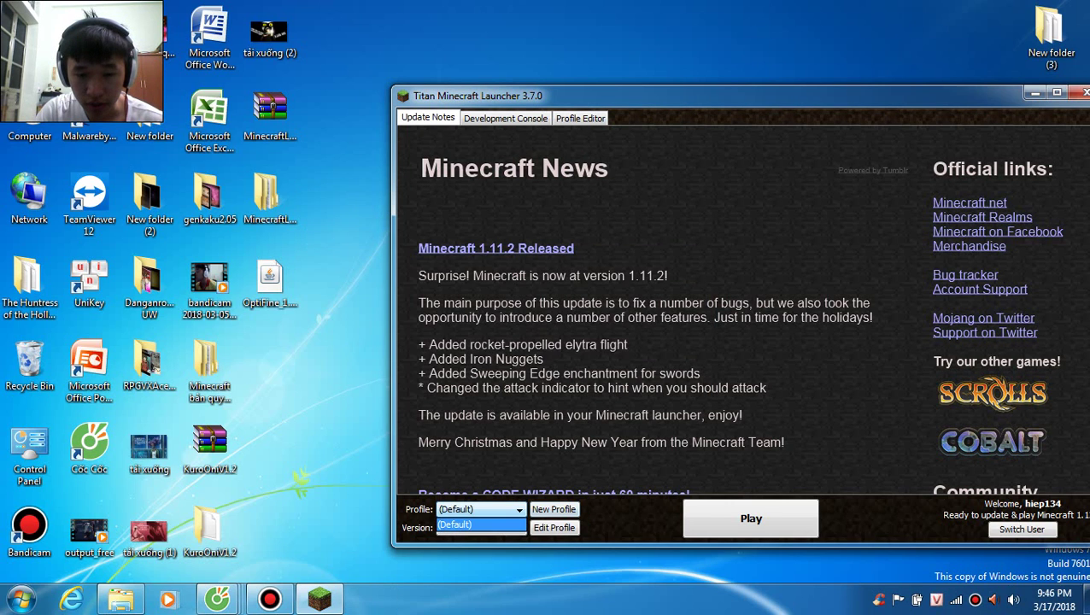
Step: Close the new profile editor without saving, and restart the launcher from the MinecraftLauncher folder on the desktop
click(554, 508)
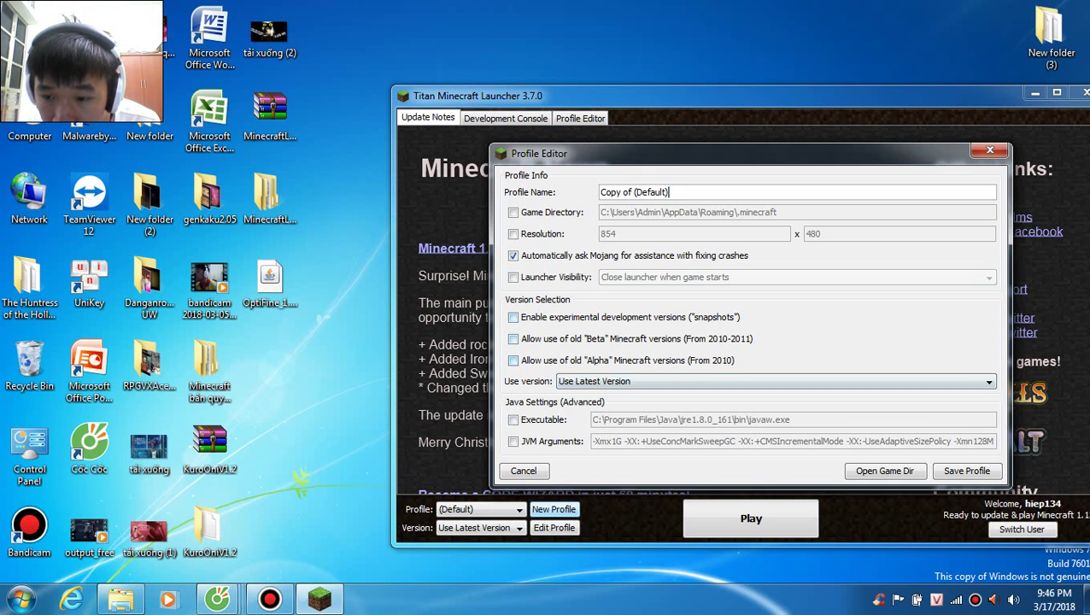
click(989, 150)
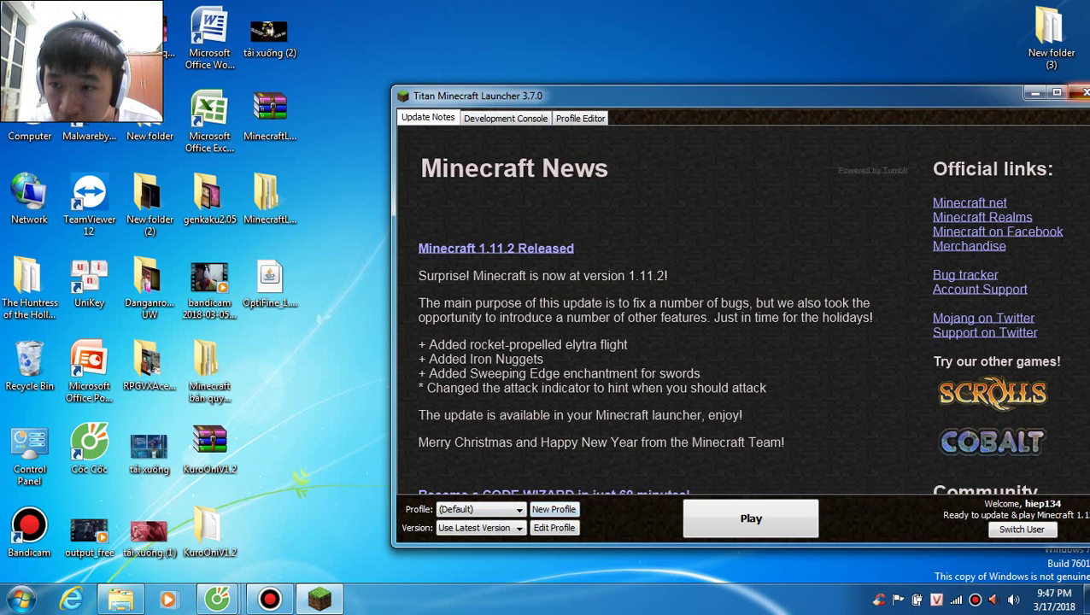
click(1085, 92)
double_click(266, 195)
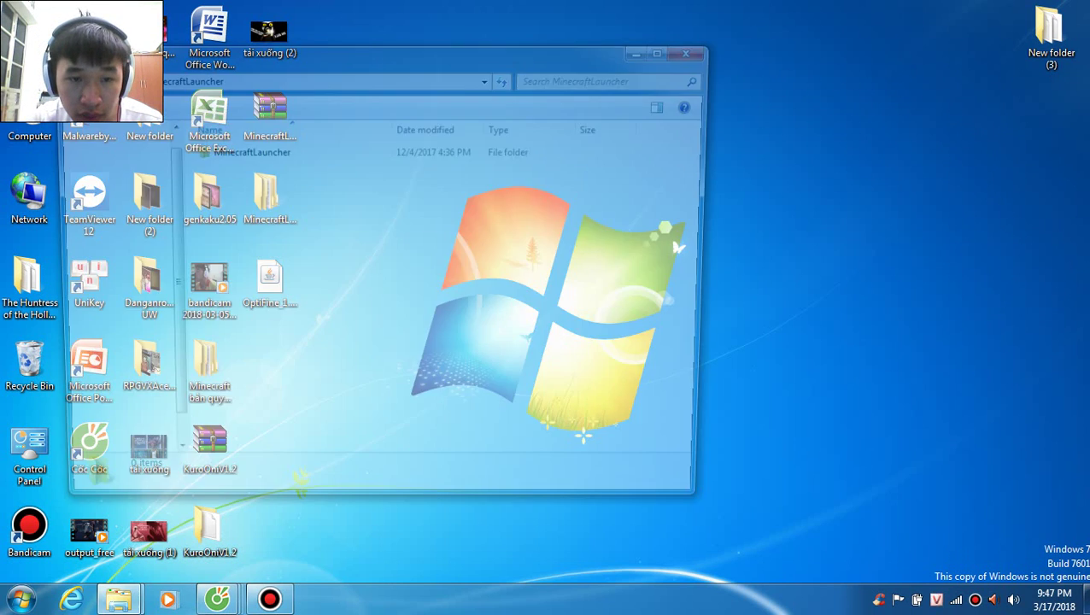
double_click(328, 151)
click(328, 152)
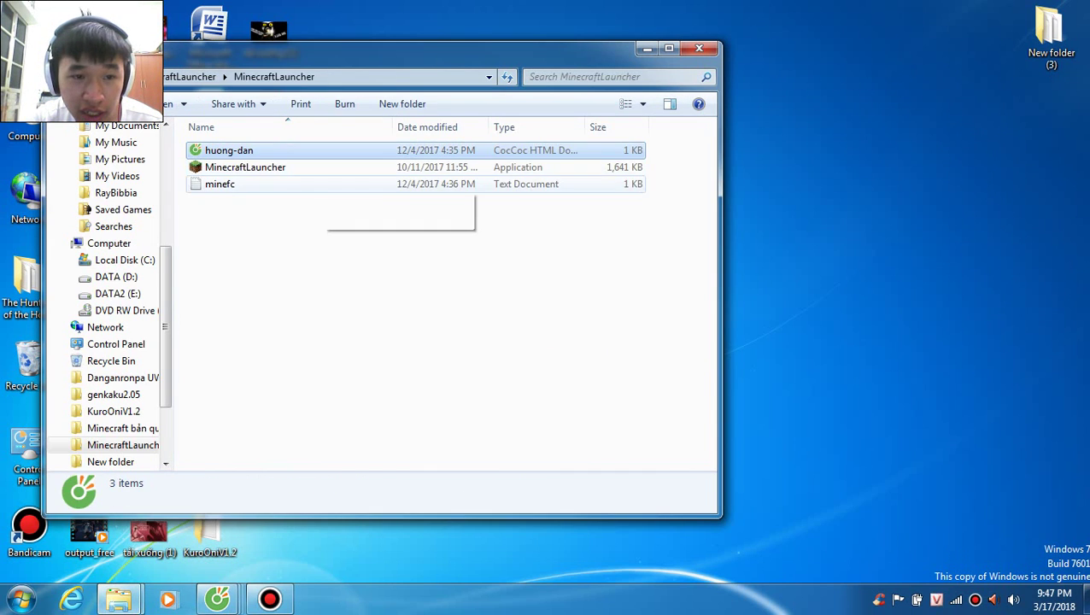
click(328, 169)
double_click(328, 168)
click(647, 49)
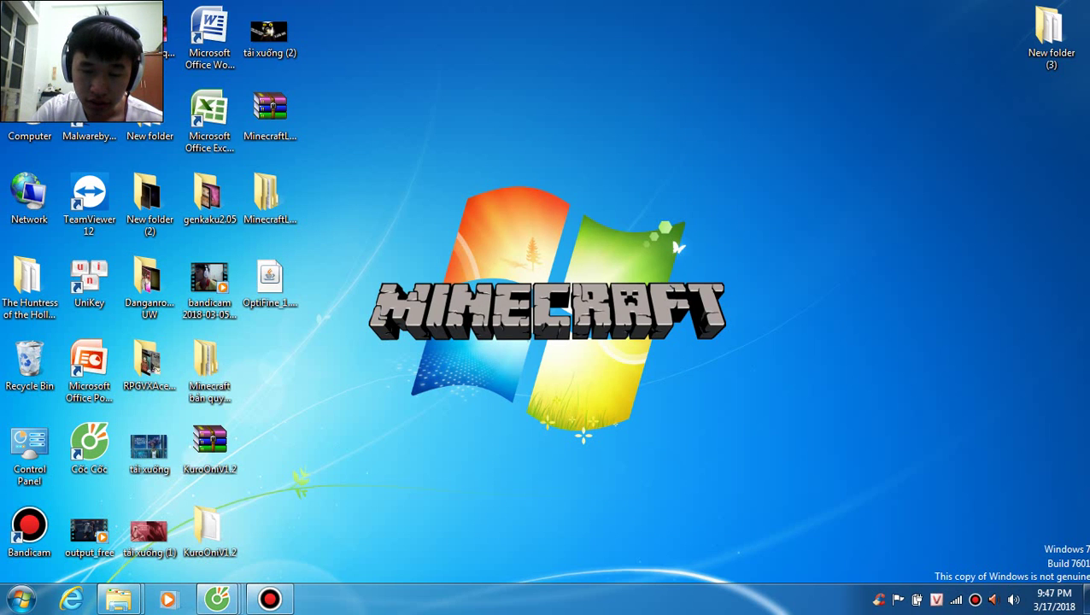
right_click(527, 70)
right_click(561, 120)
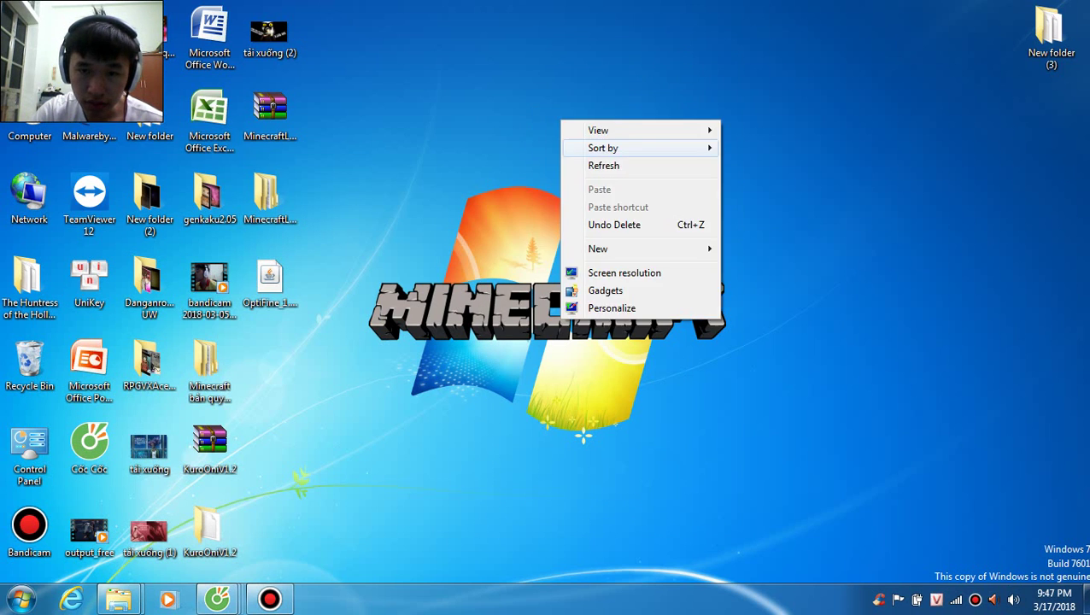
click(603, 165)
right_click(627, 161)
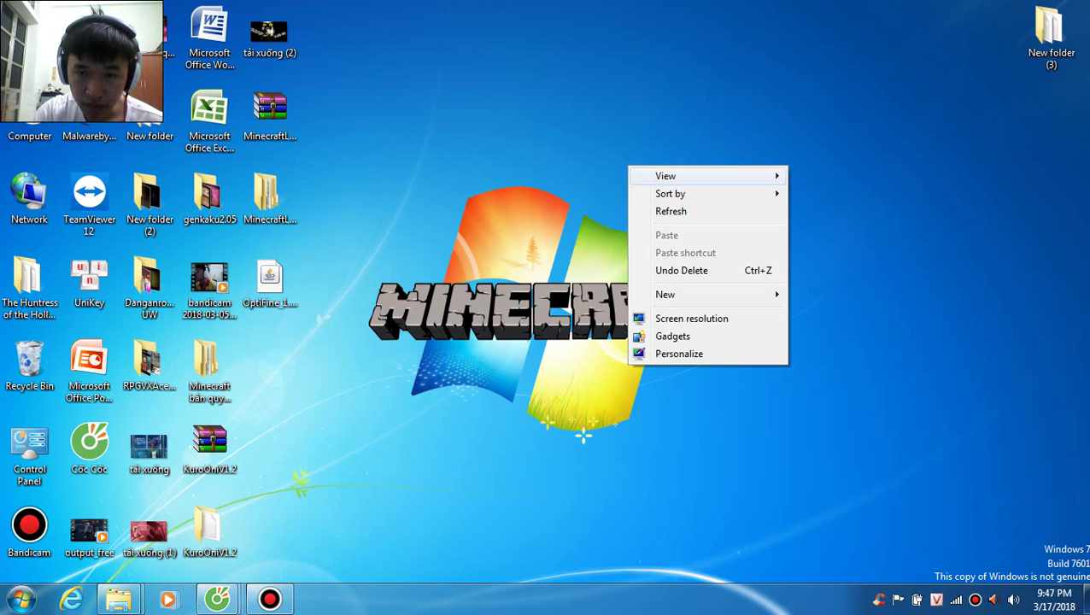
click(658, 211)
right_click(522, 16)
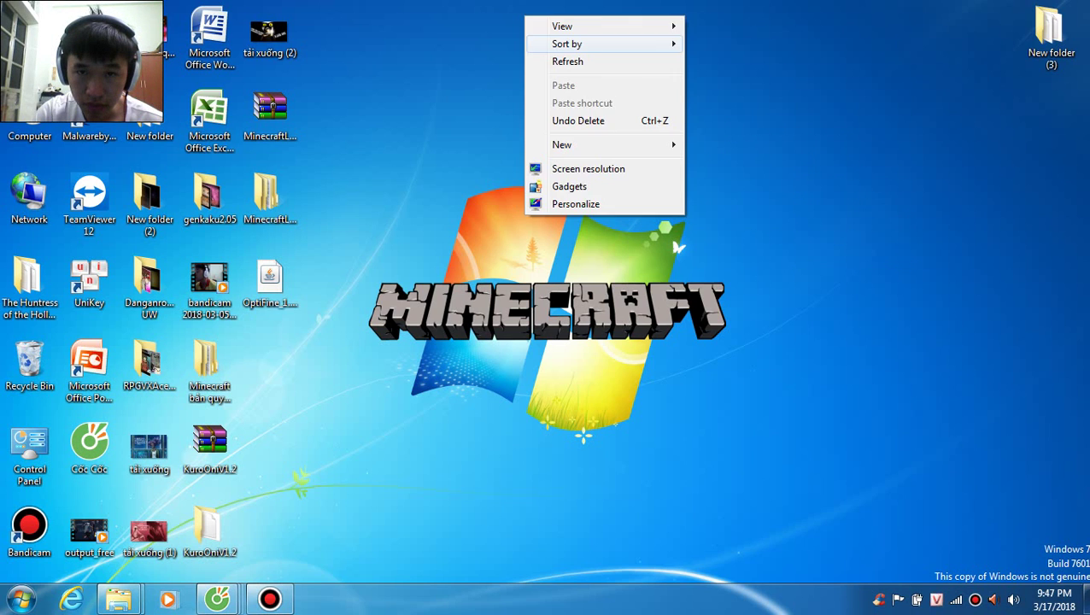
click(555, 62)
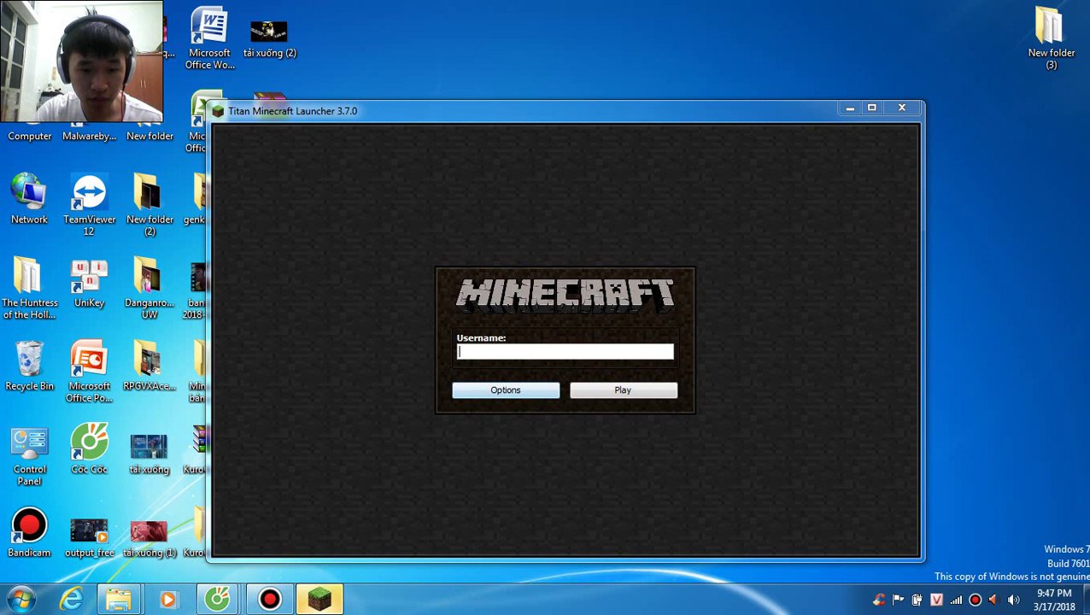
click(269, 599)
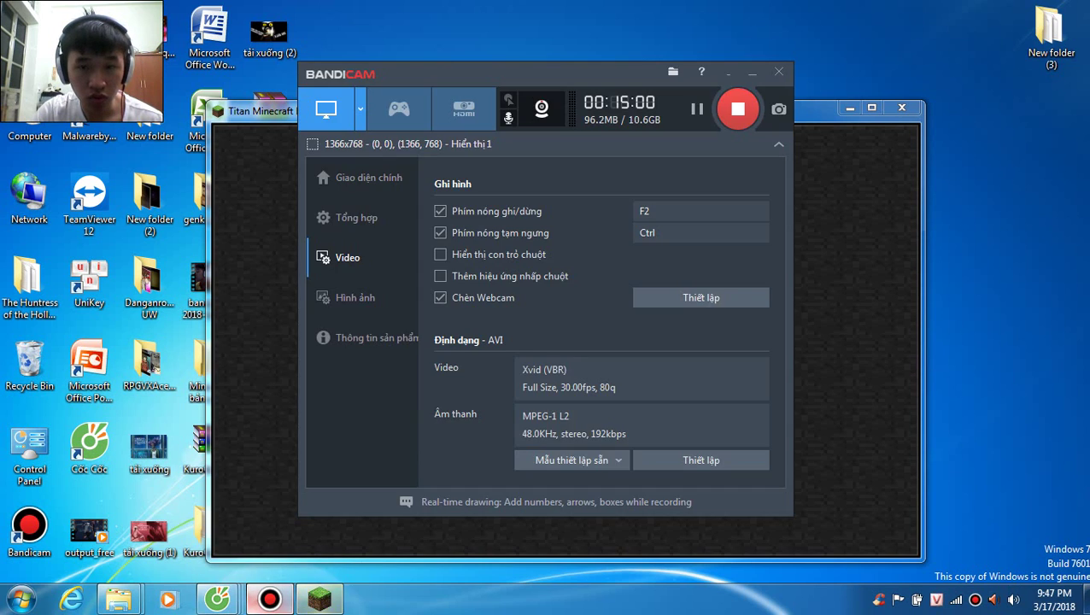
click(269, 598)
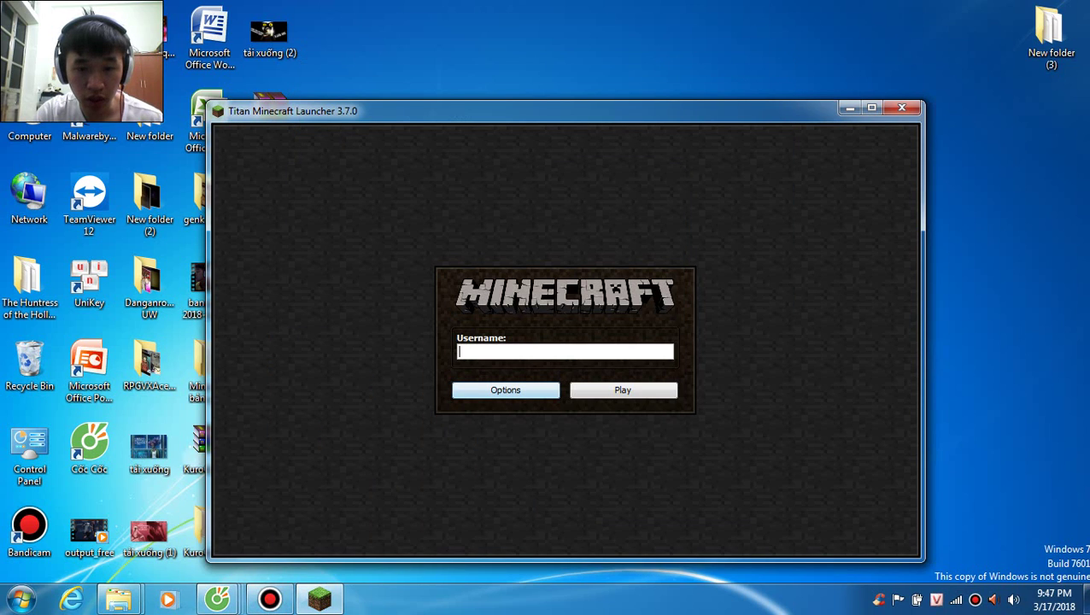
Step: Enter the player's username in Titan Minecraft Launcher and log in
text(hiep134)
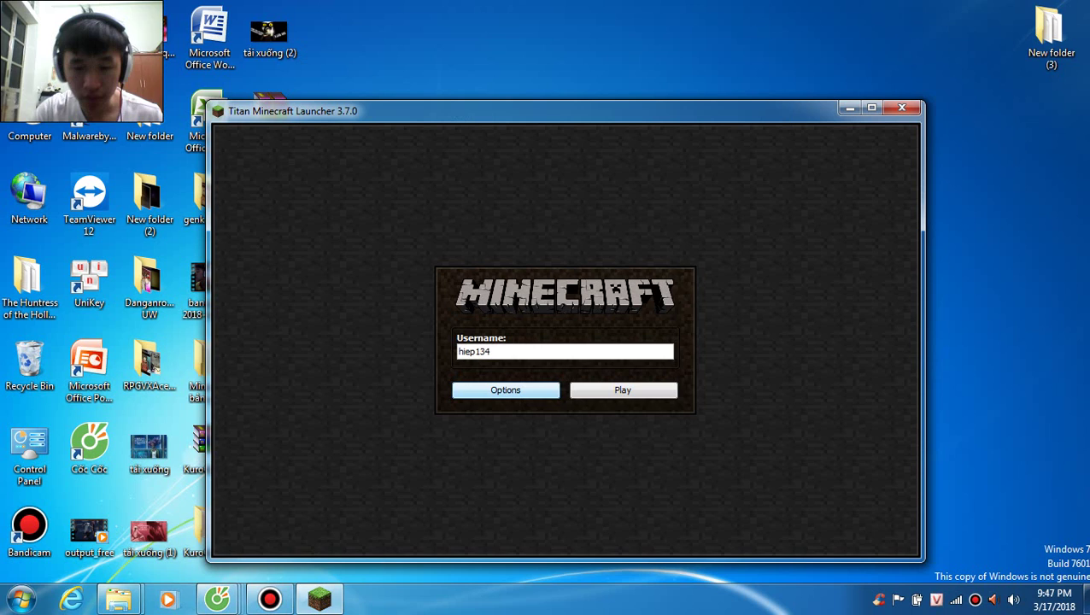
key(Return)
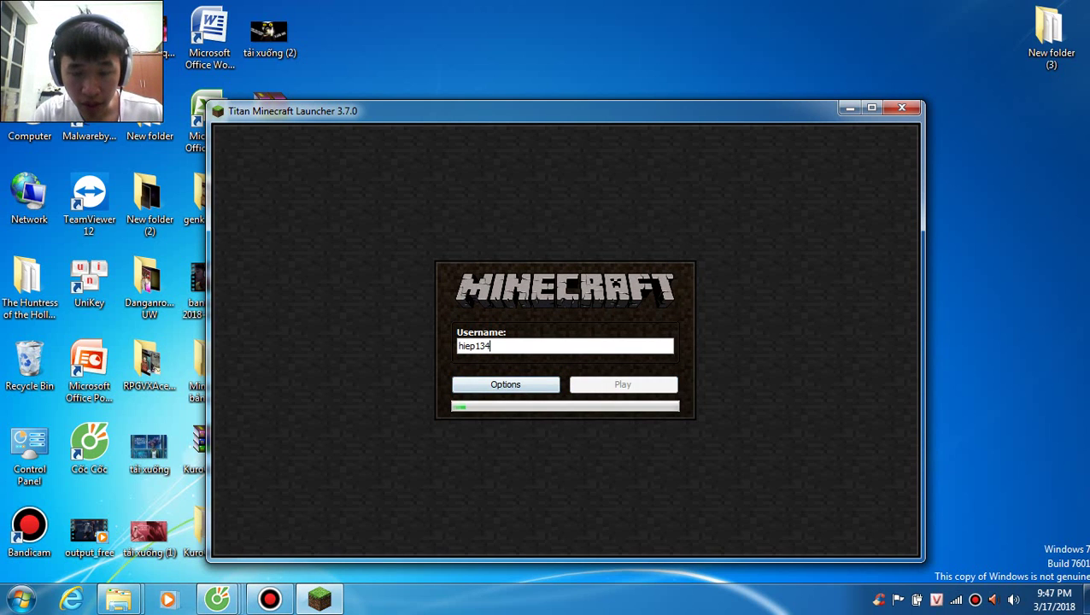
right_click(481, 2)
click(514, 47)
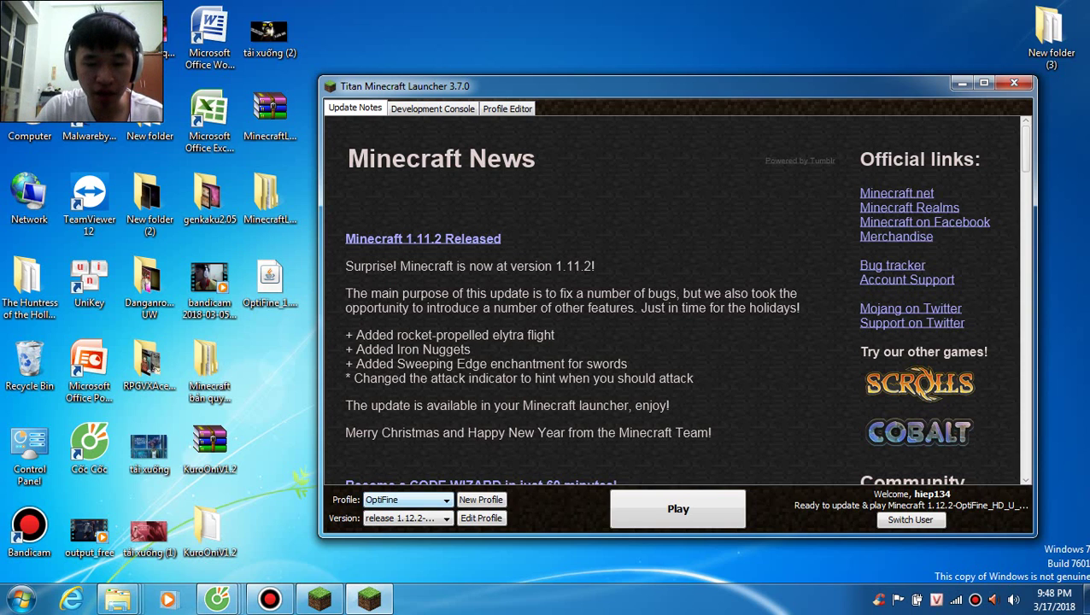
Step: Check the profile choices, start Minecraft with the OptiFine profile, and close the launcher window while files download
click(408, 500)
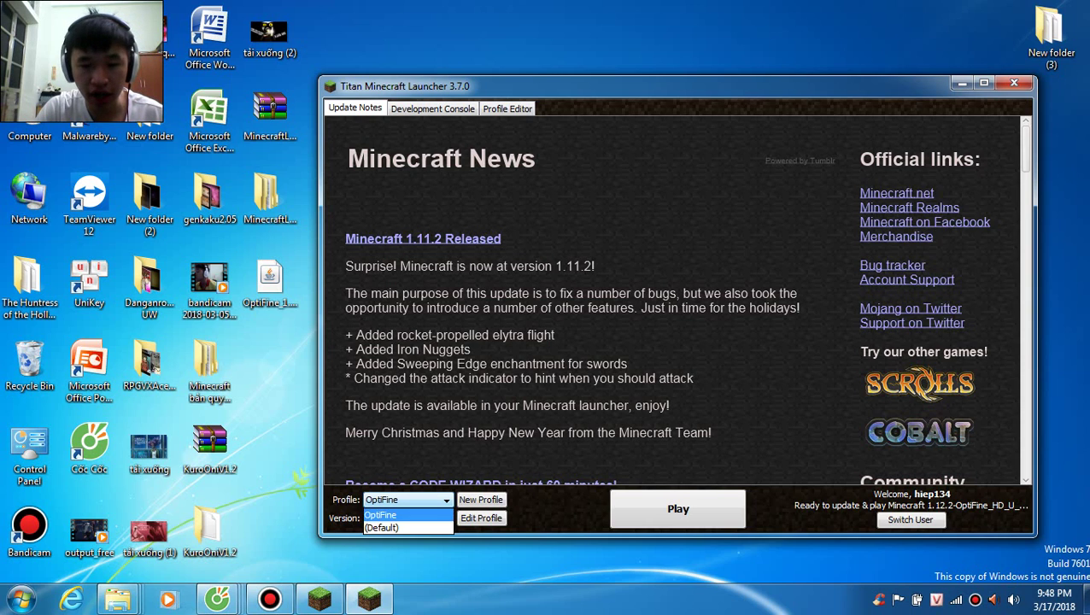
click(408, 500)
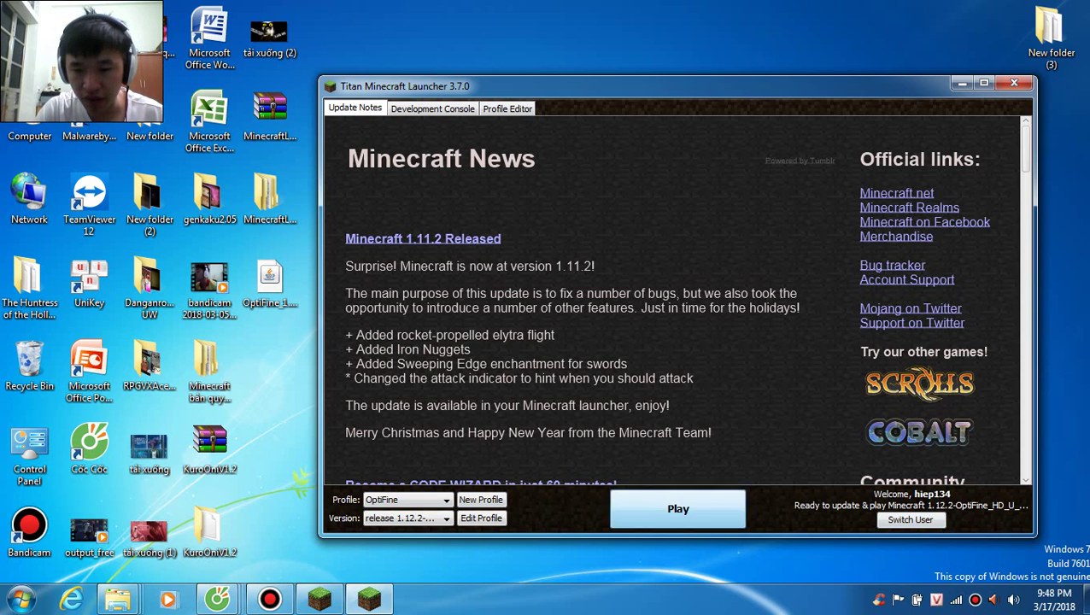
click(677, 509)
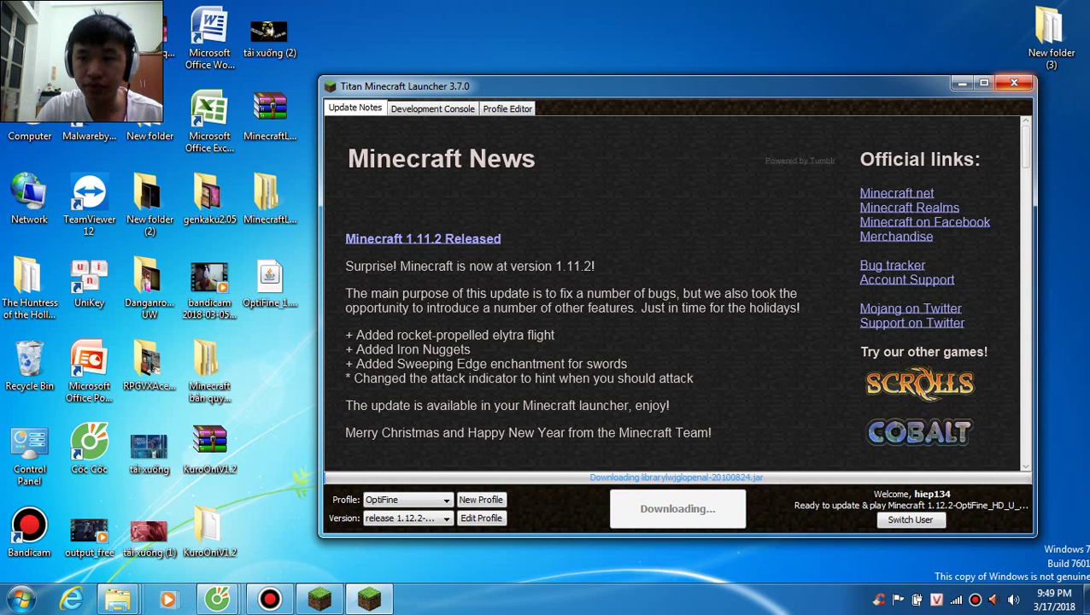
click(1014, 83)
right_click(584, 156)
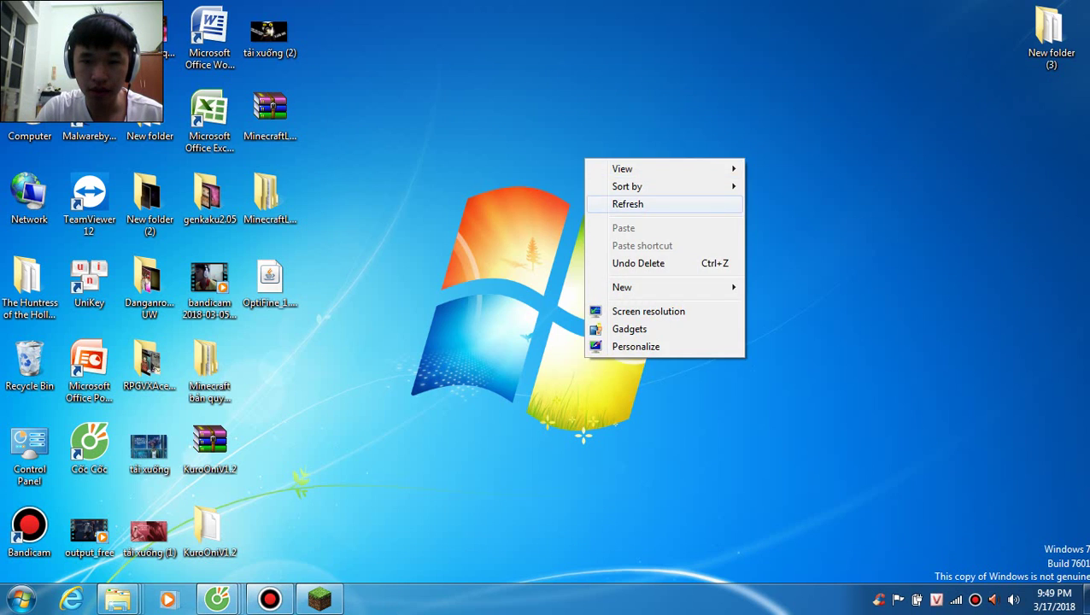
right_click(607, 205)
click(650, 250)
right_click(621, 239)
right_click(652, 301)
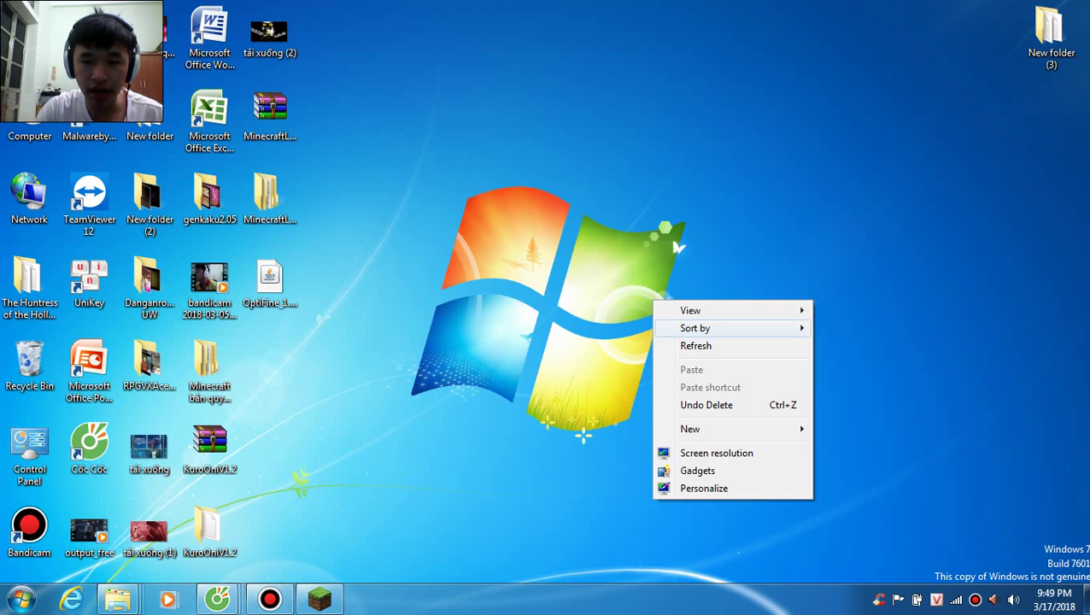
click(695, 345)
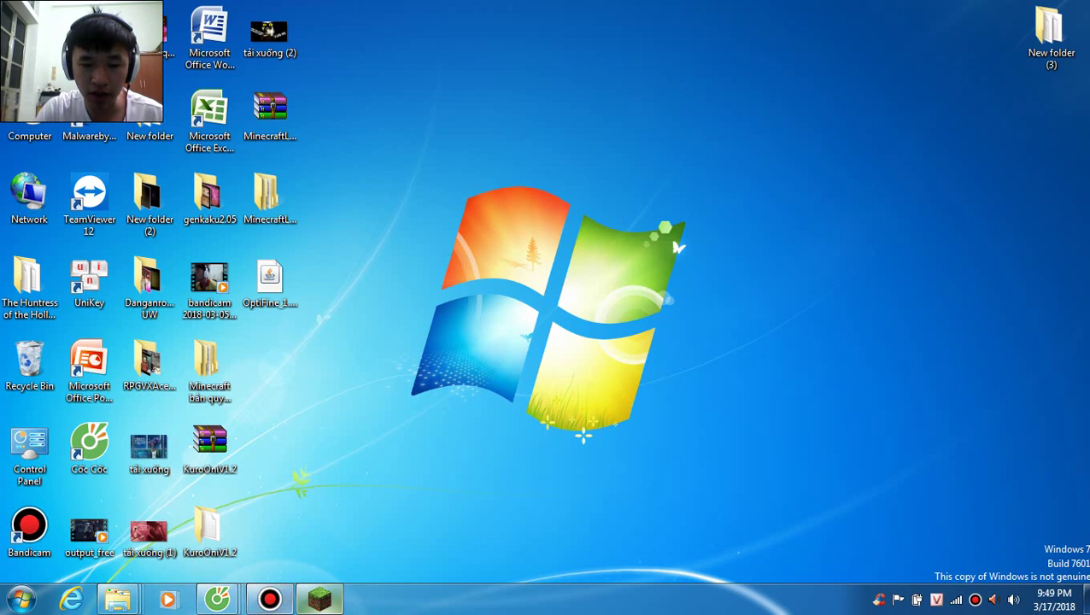
click(319, 599)
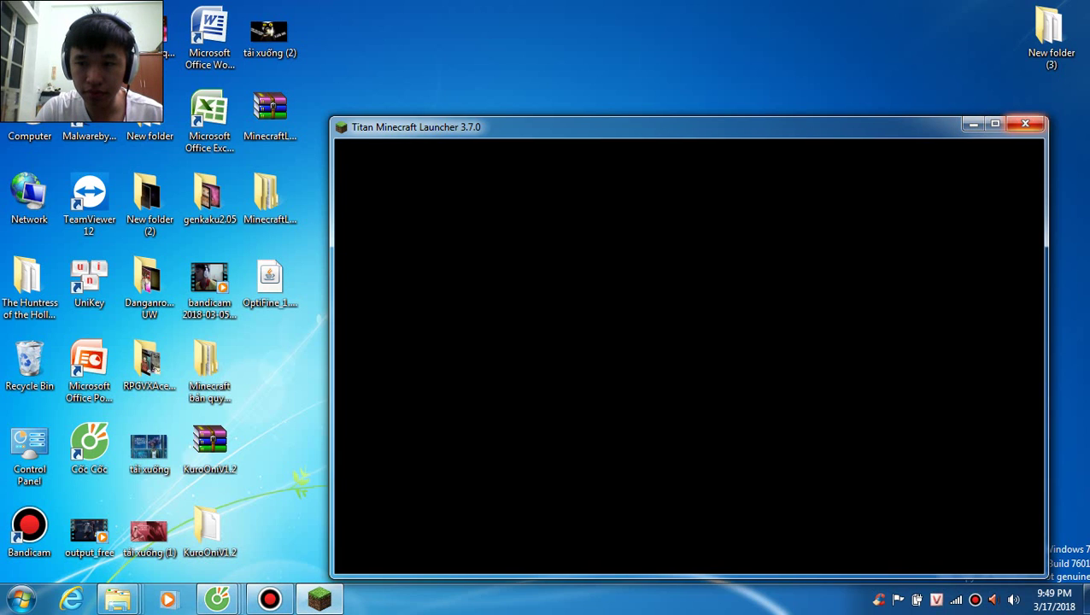
right_click(932, 61)
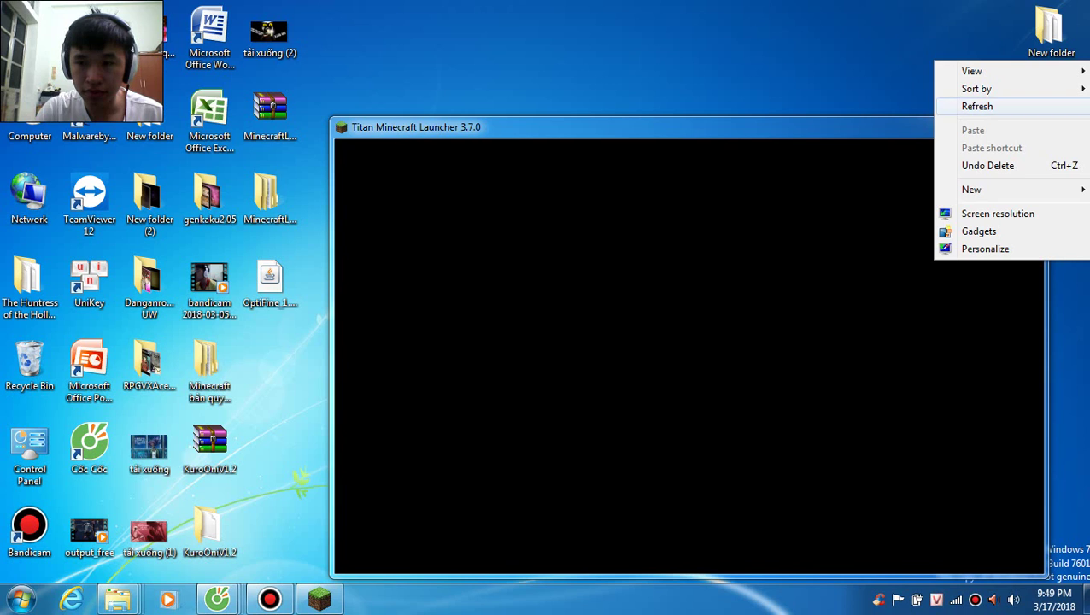
click(976, 106)
right_click(852, 54)
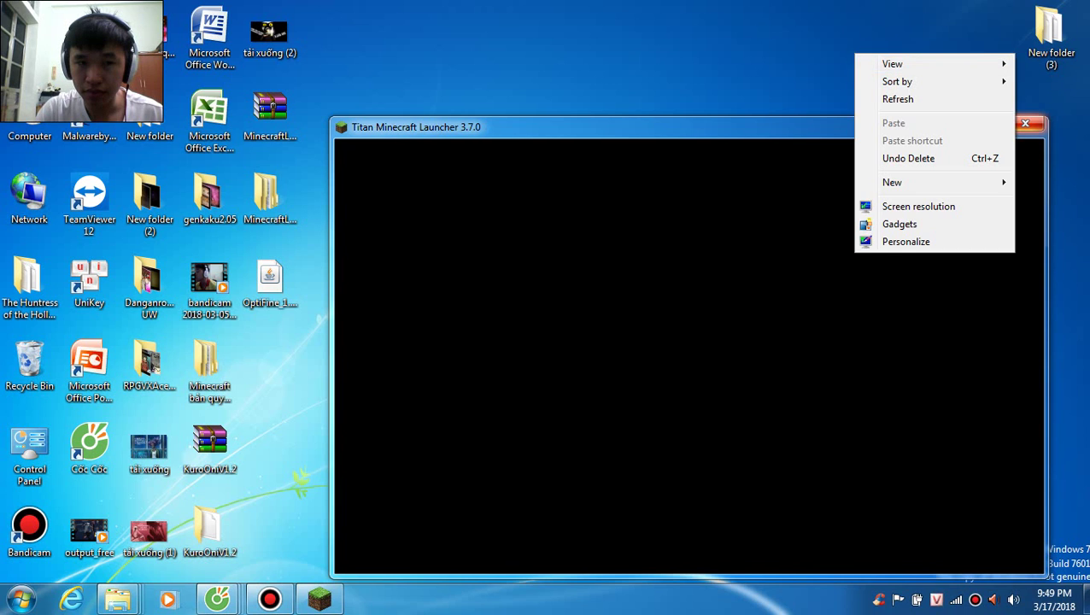
click(893, 97)
right_click(893, 99)
click(937, 143)
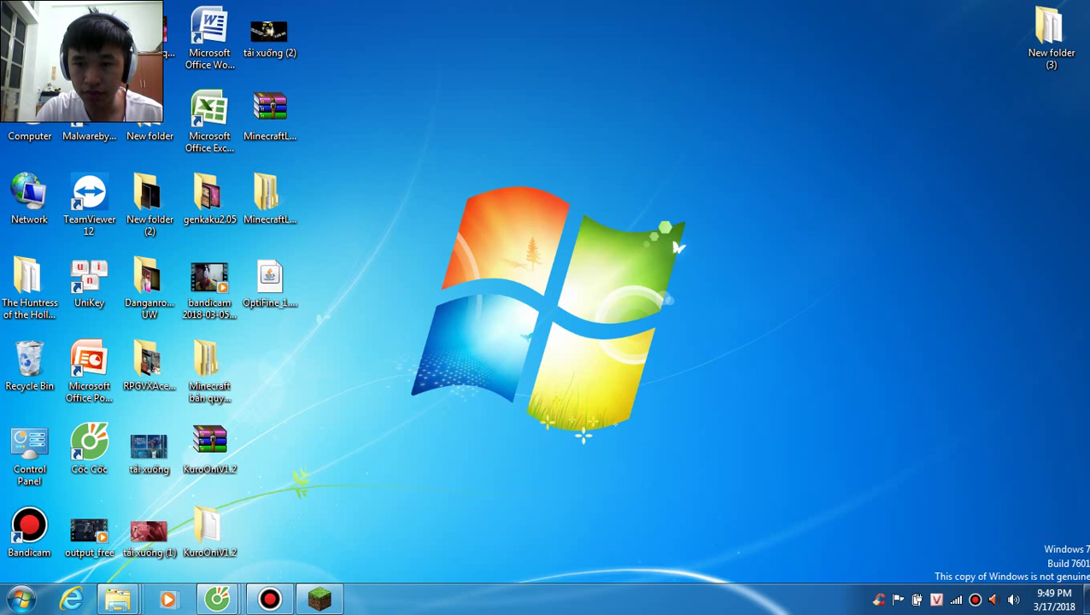
right_click(901, 130)
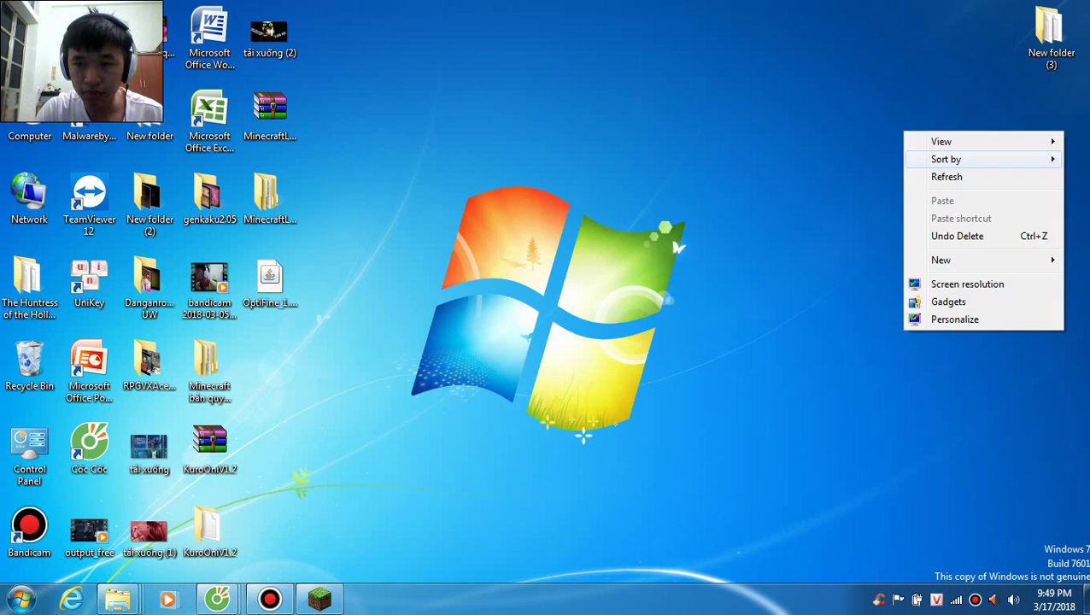
click(933, 175)
right_click(933, 175)
click(934, 220)
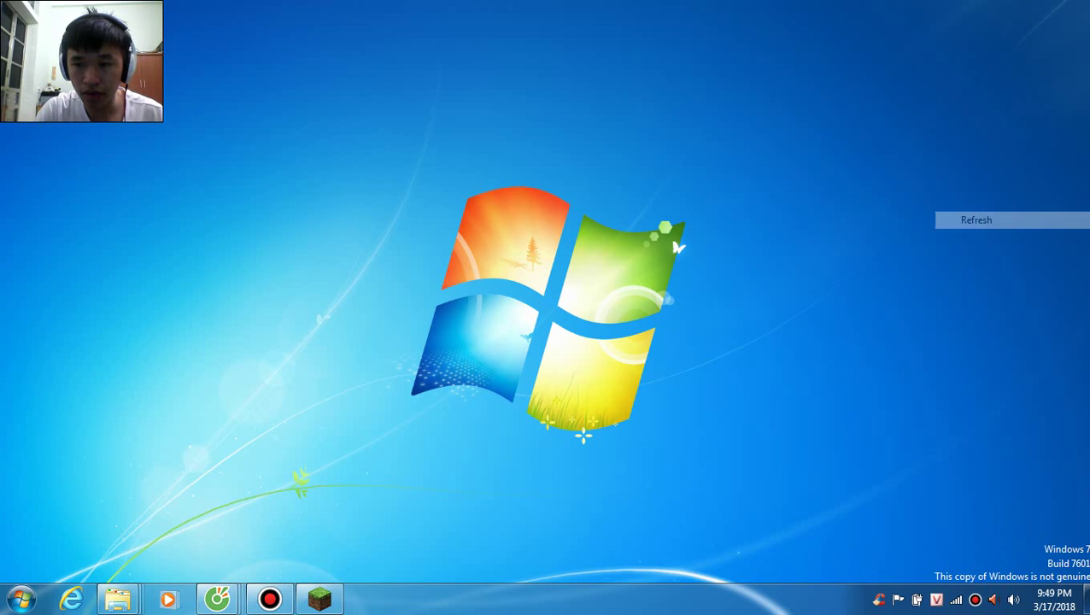
right_click(934, 218)
click(939, 264)
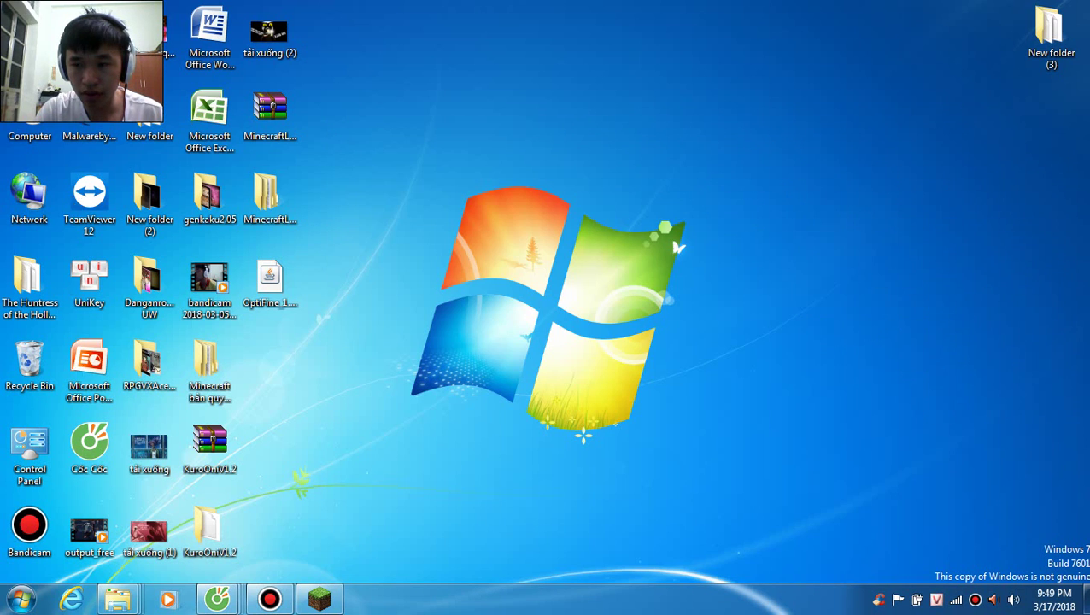
right_click(934, 261)
click(937, 305)
right_click(934, 308)
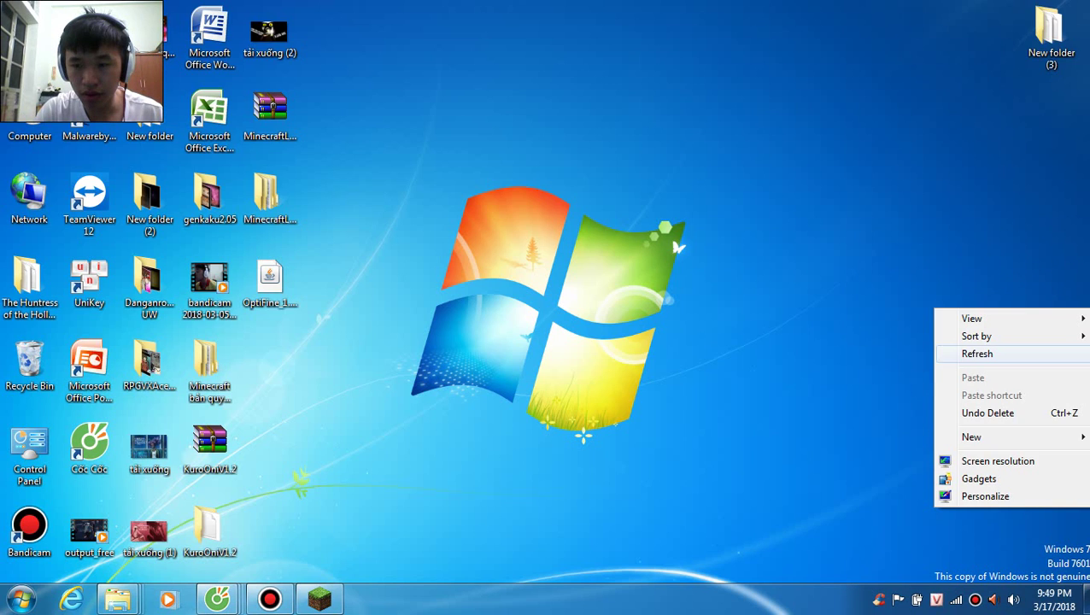
click(939, 353)
right_click(394, 153)
click(406, 196)
right_click(422, 198)
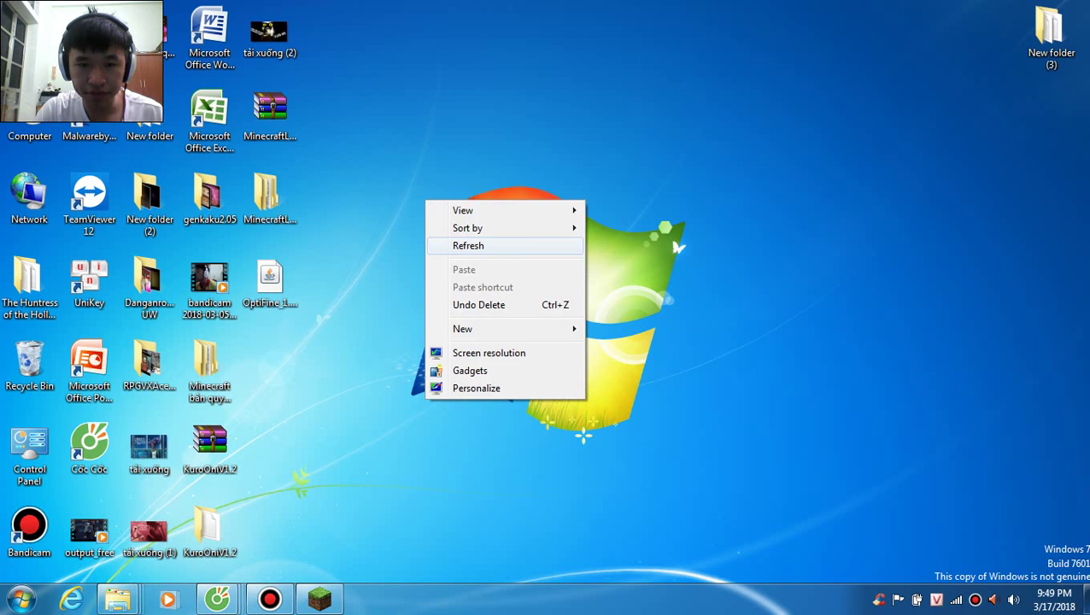
Step: Switch to the Cốc Cốc window with resourcepack.net and look through the Default Resource Packs list
click(462, 245)
mouse_move(217, 599)
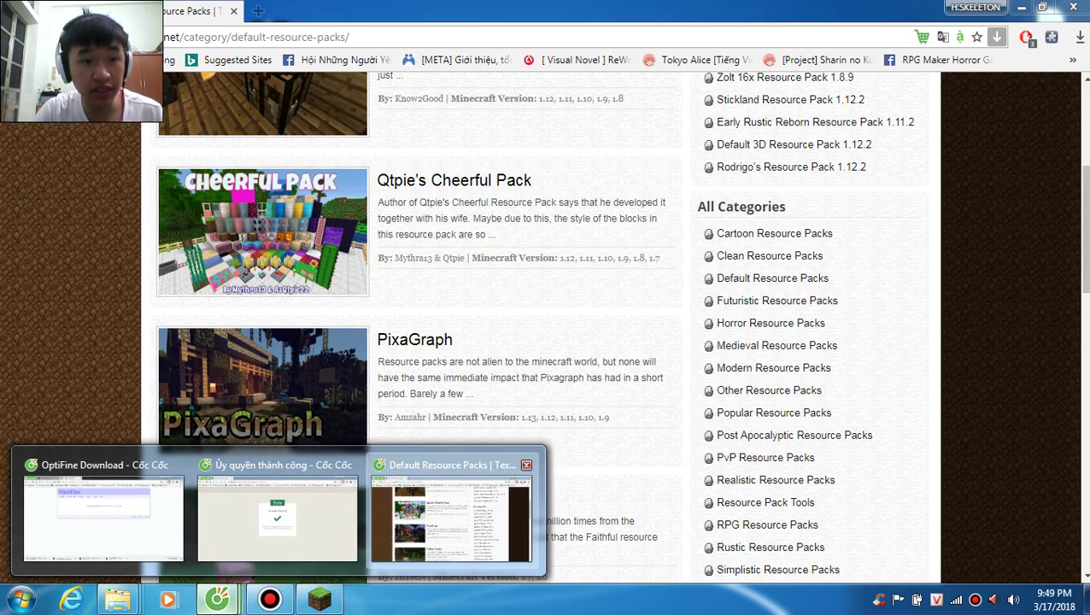
click(451, 512)
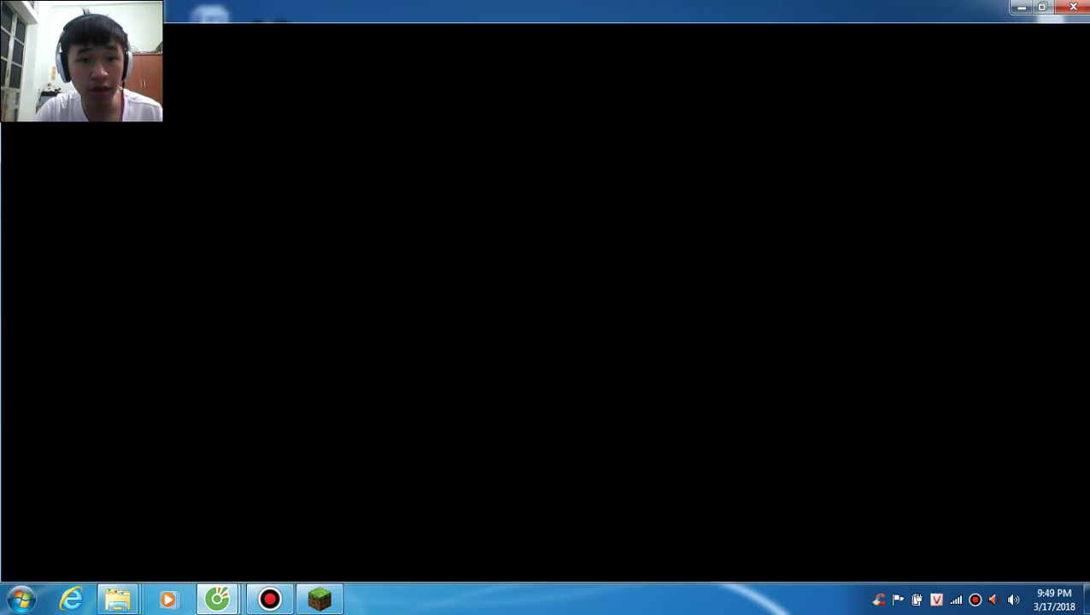
click(269, 599)
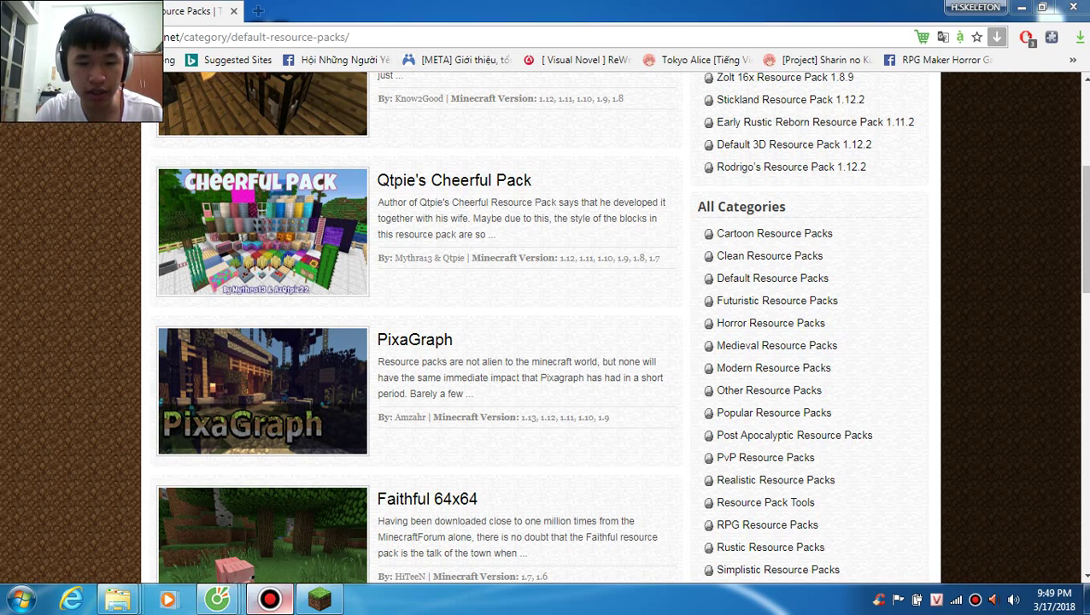
click(269, 599)
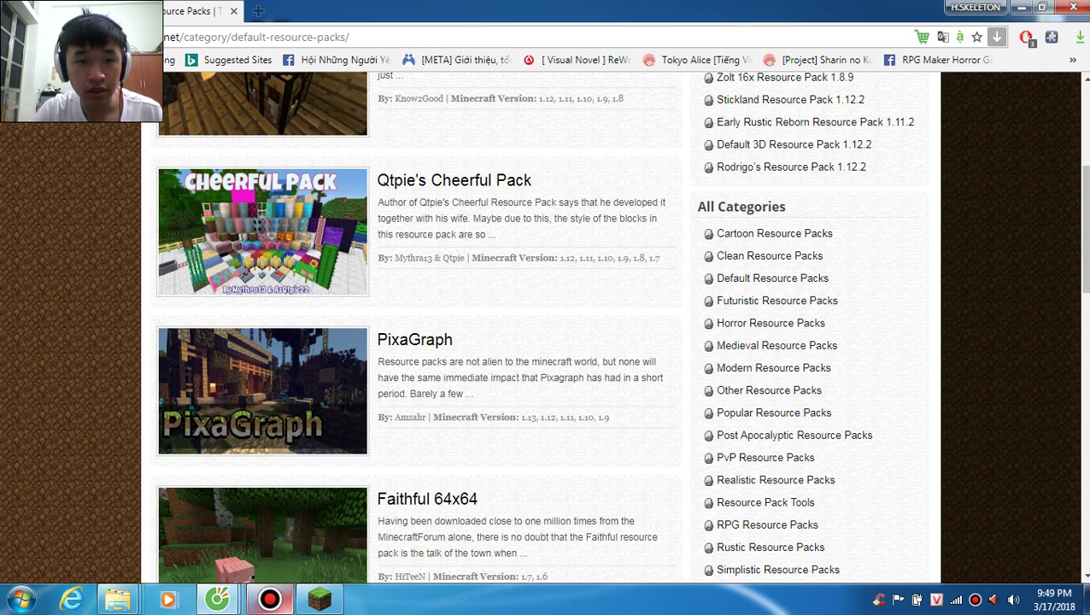
scroll(546, 328, up, 2)
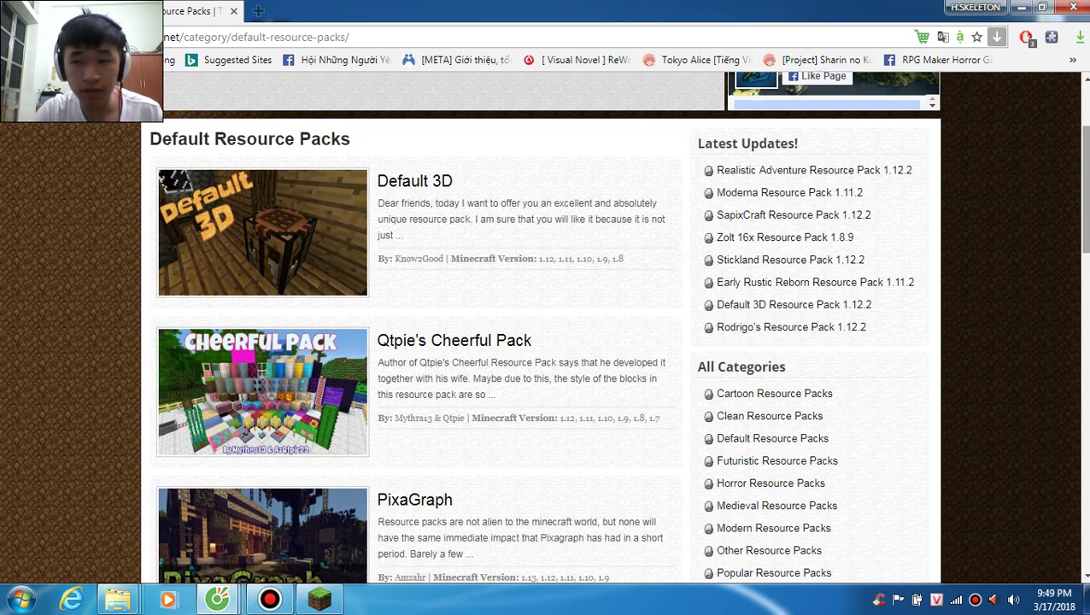
scroll(262, 265, up, 2)
scroll(262, 265, down, 1)
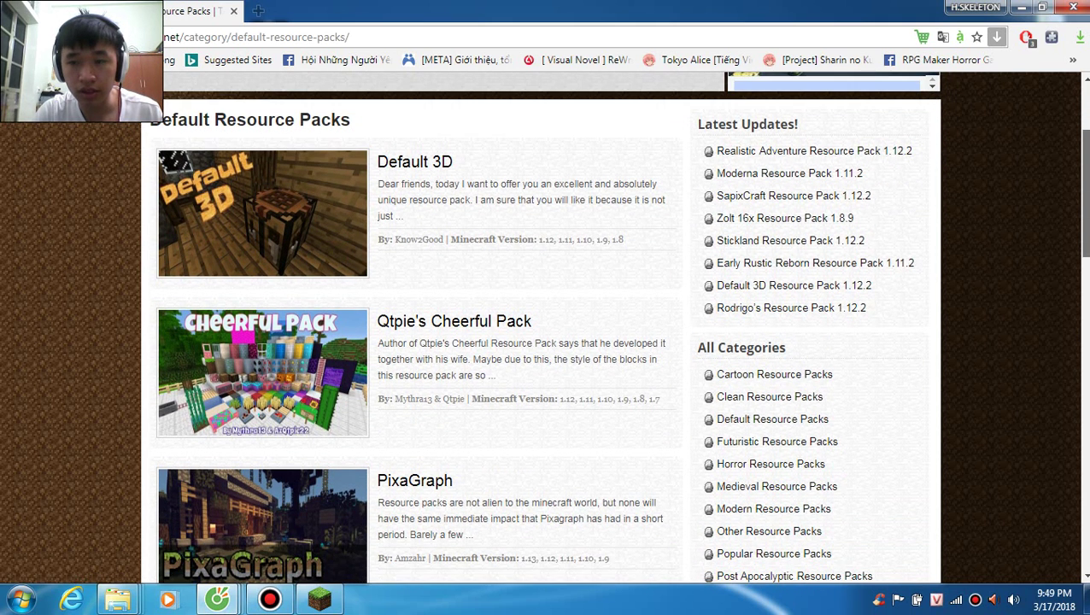
scroll(547, 328, down, 1)
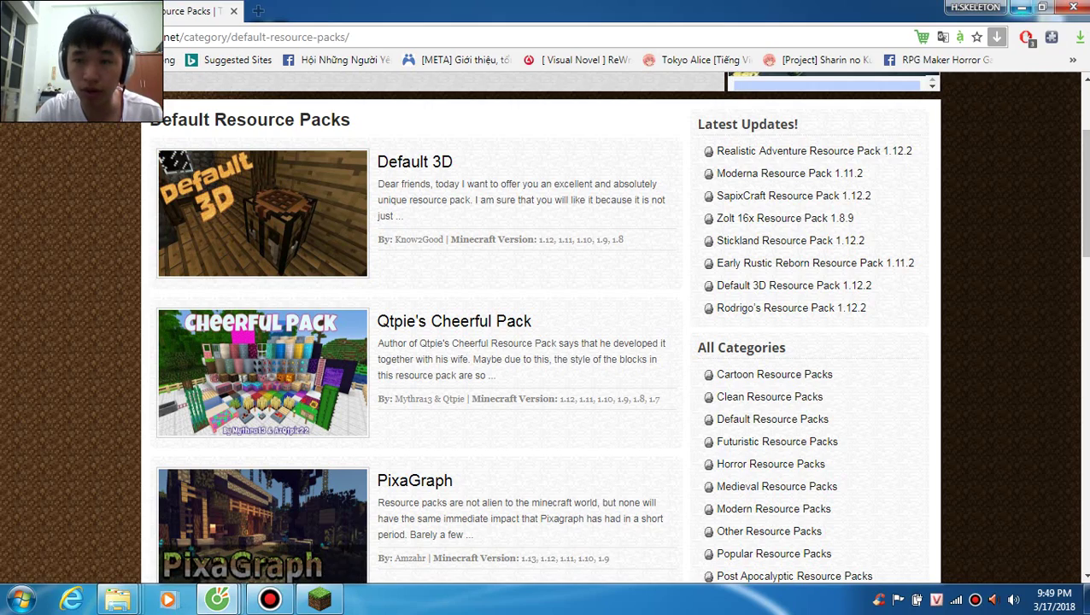
Step: Minimize the resource pack browser window and refresh the desktop
click(1042, 7)
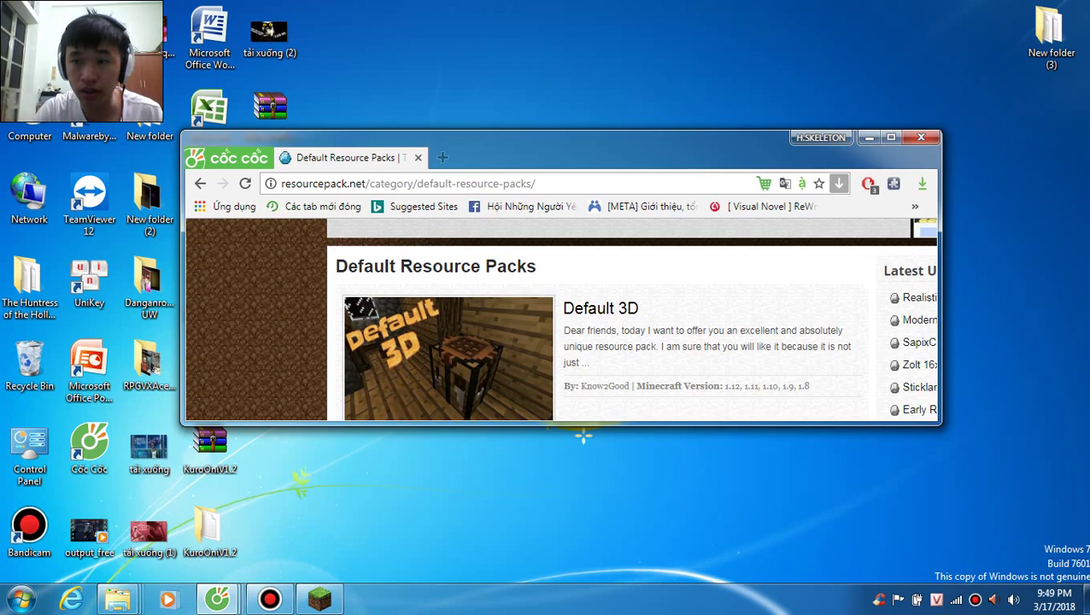
click(891, 137)
click(1017, 6)
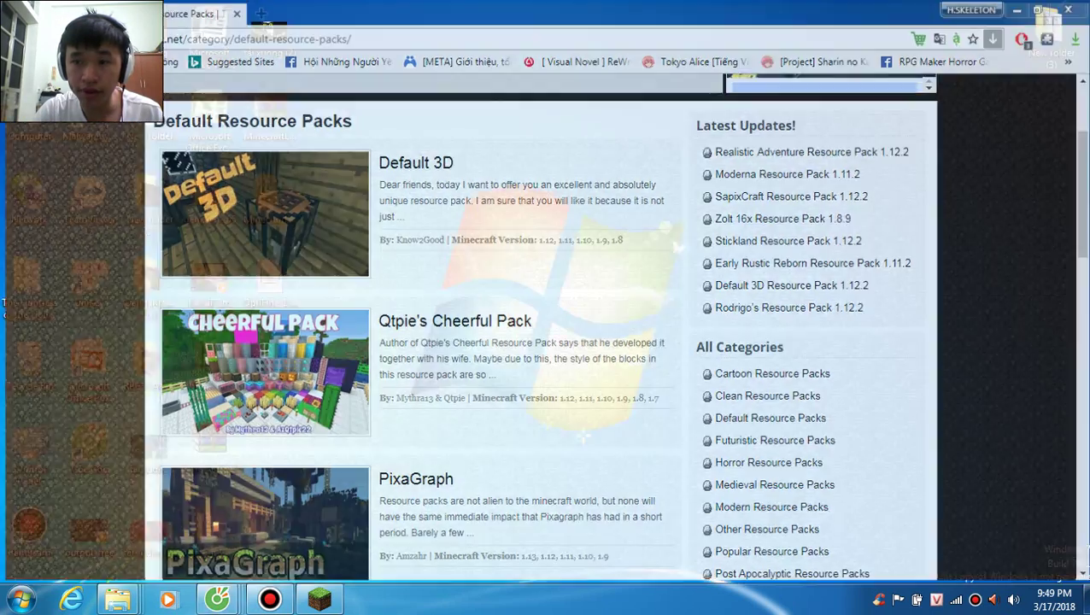
right_click(471, 132)
click(512, 177)
right_click(496, 173)
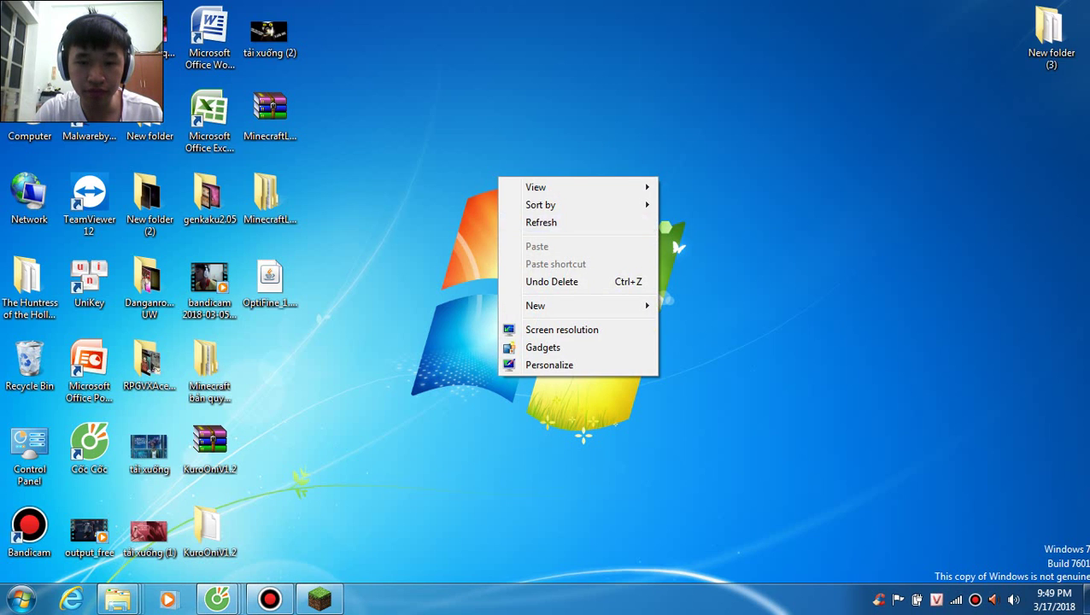
click(529, 221)
Step: Bring up Titan Minecraft Launcher to check the game output, and close the launcher window
click(319, 600)
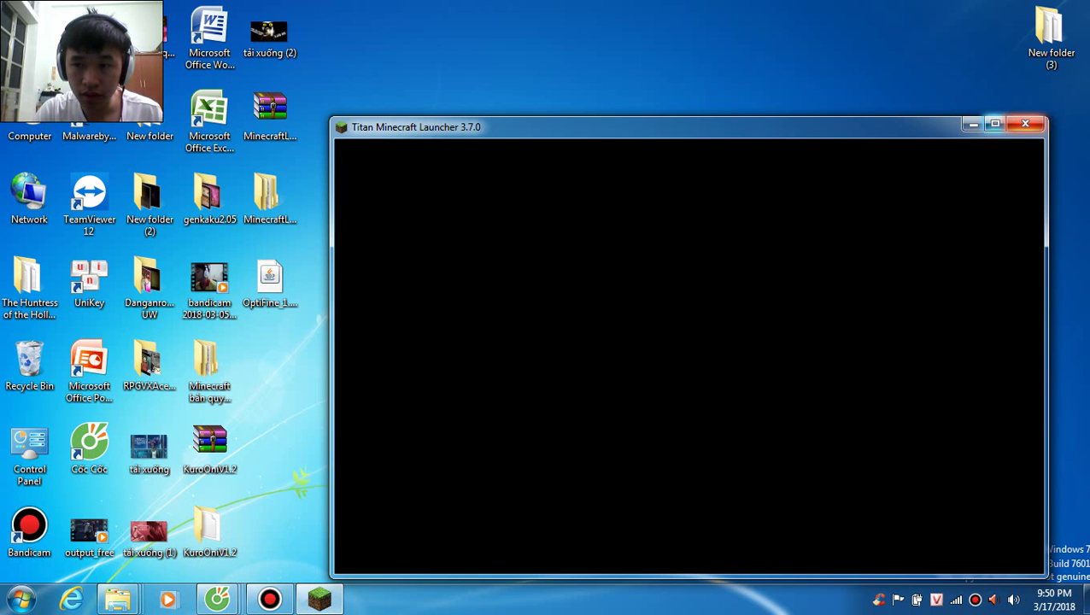
click(973, 125)
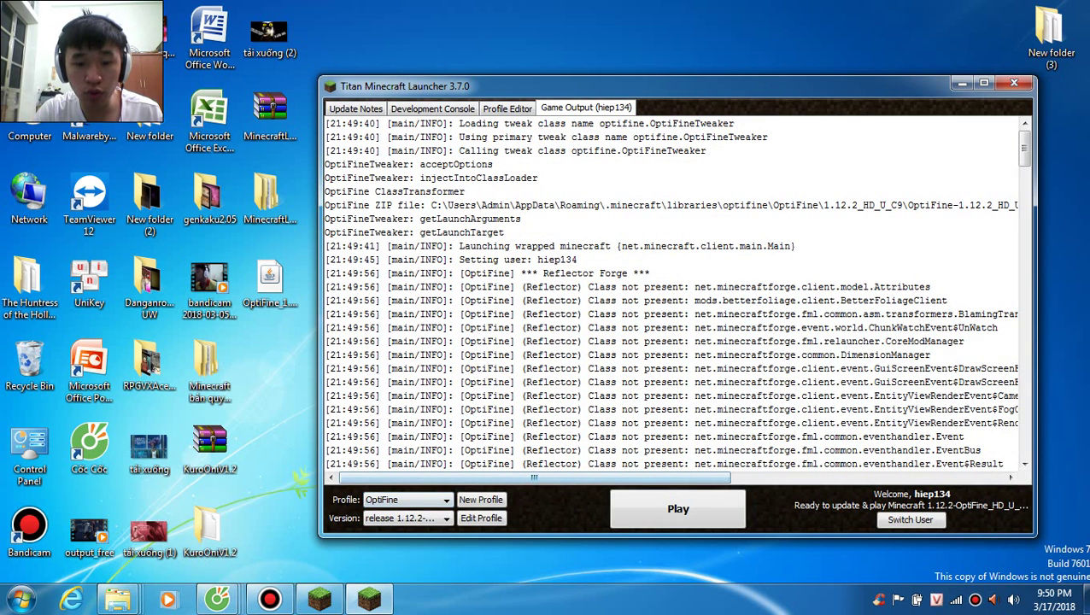
click(1014, 83)
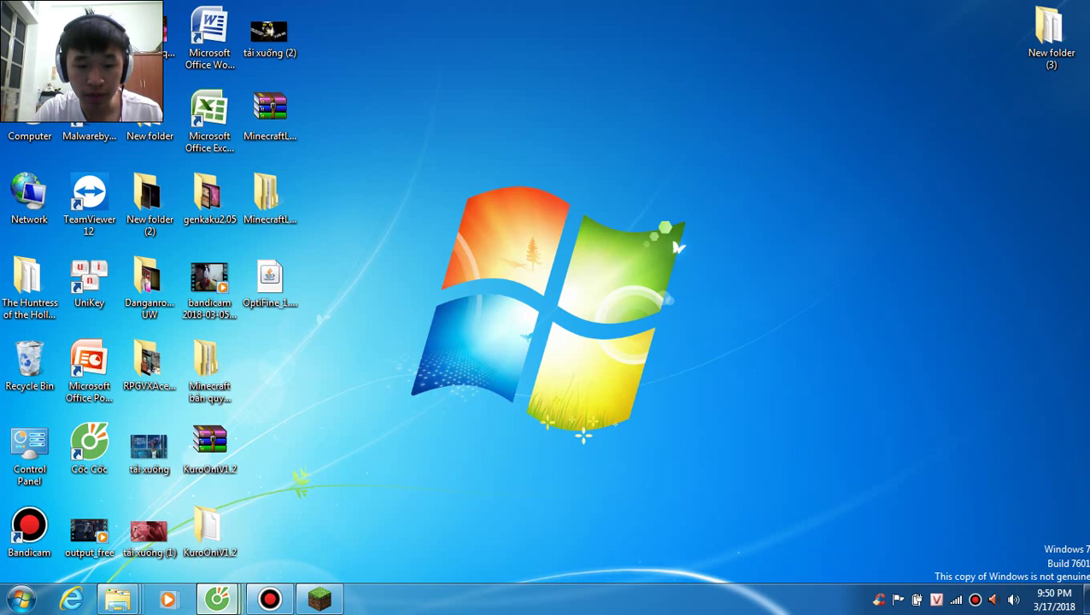
Step: Close the open installer folder window and both MinecraftLauncher folder windows
mouse_move(220, 602)
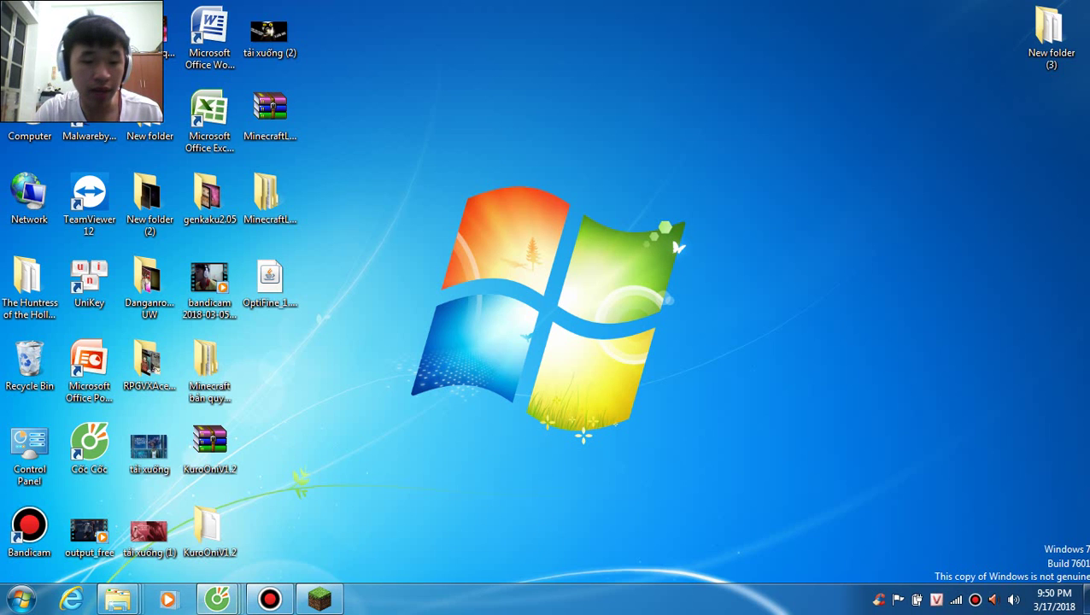
mouse_move(118, 600)
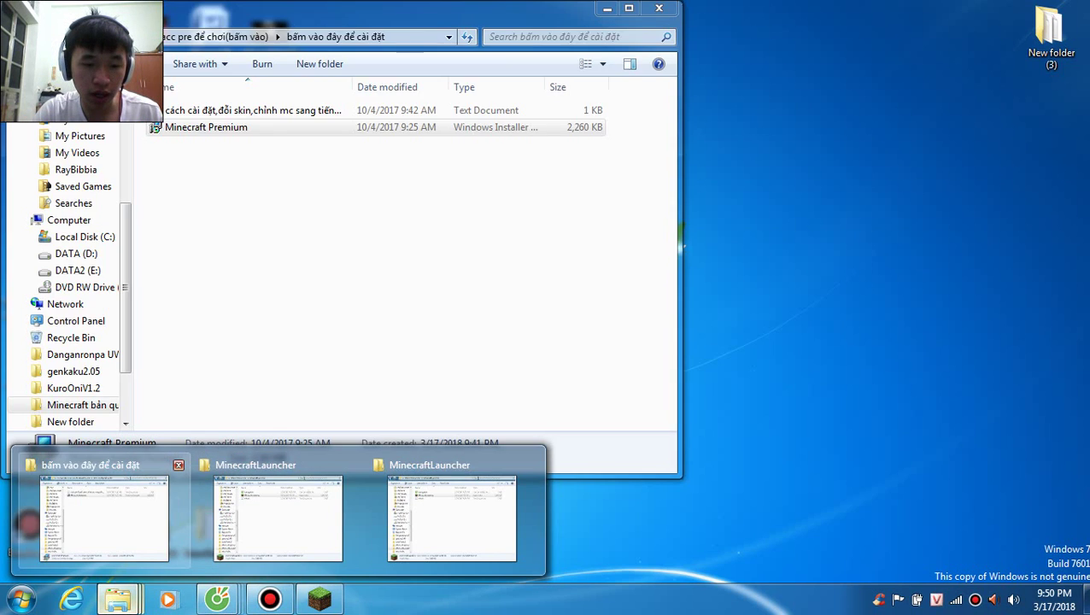
click(178, 464)
click(178, 465)
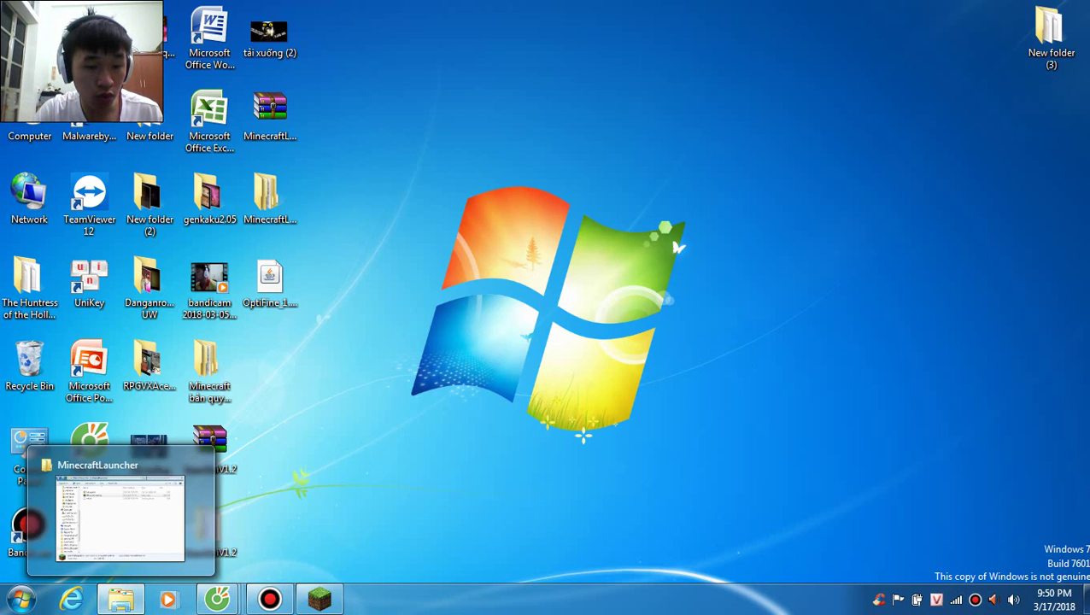
click(177, 464)
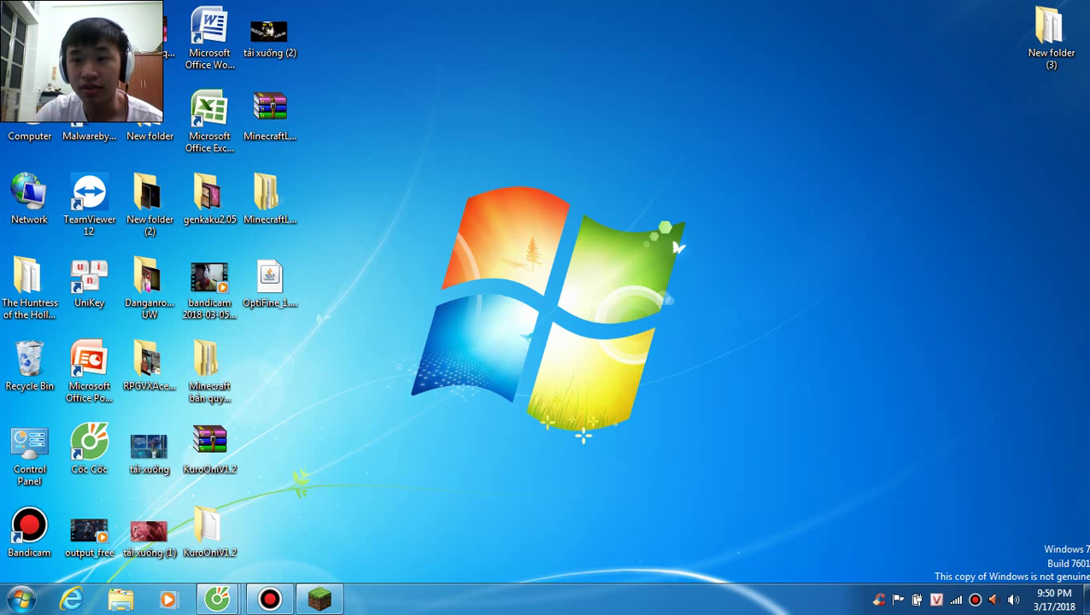
drag(386, 149, 361, 138)
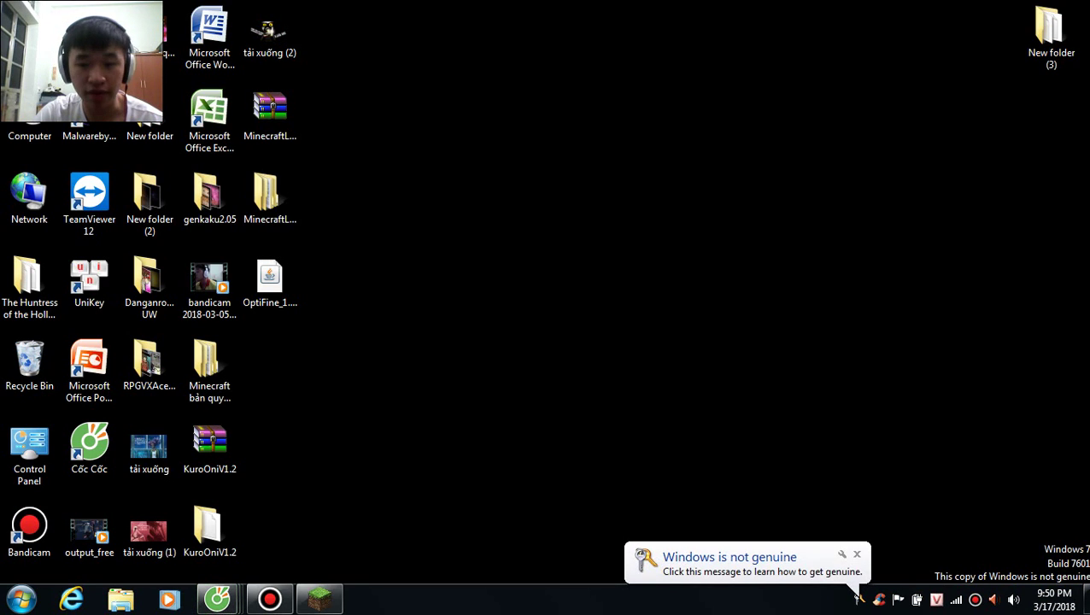
right_click(536, 251)
click(589, 298)
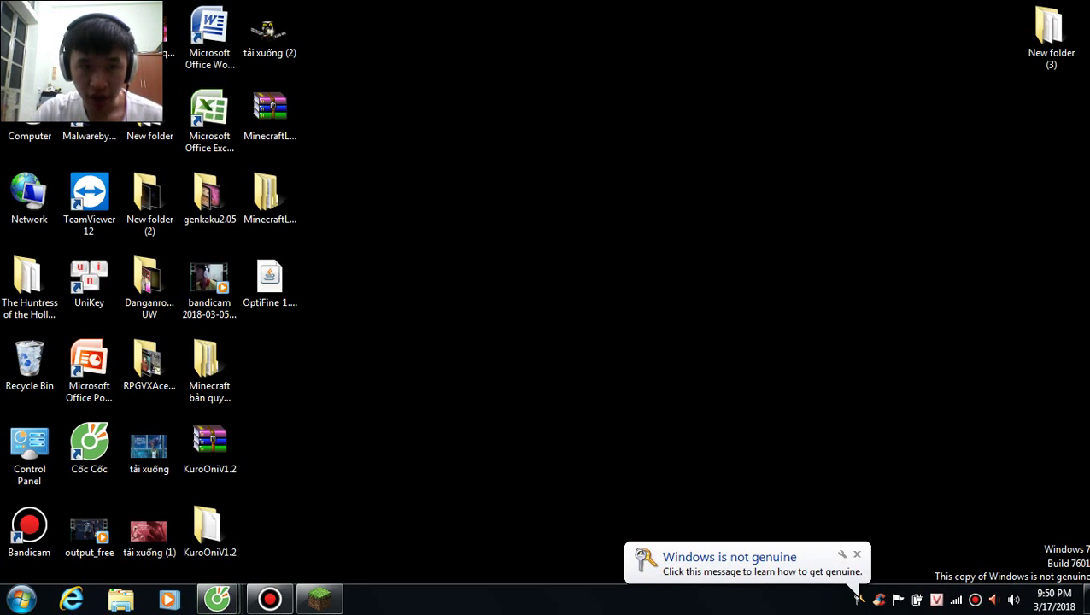